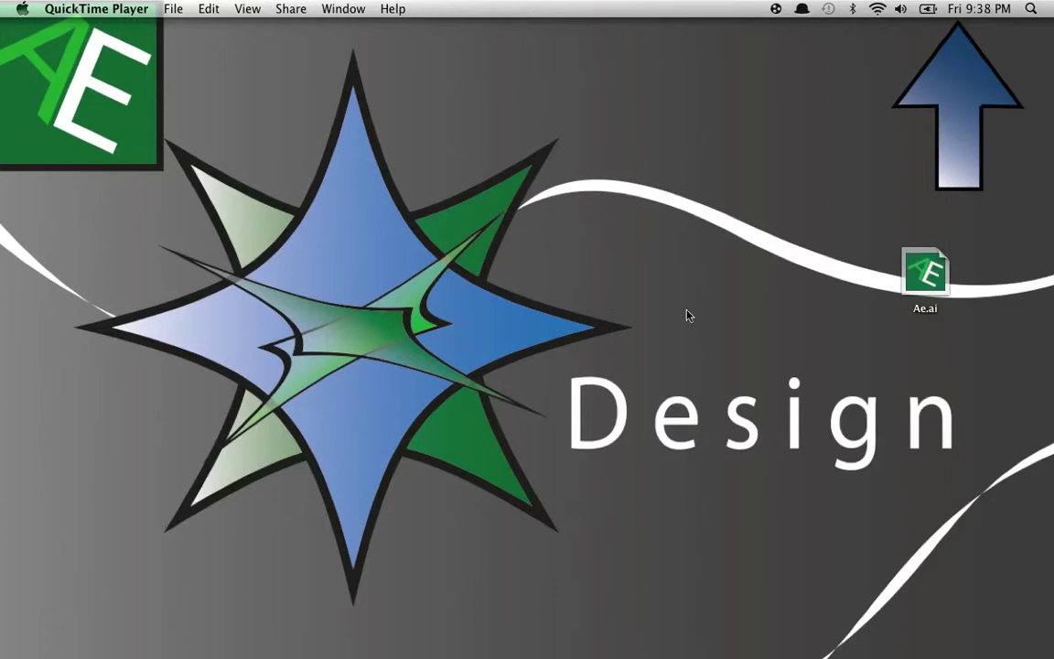
# Bring up Illustrator's Cool design.ai logo and expand its Palm text into shapes
pyautogui.moveTo(611, 631)
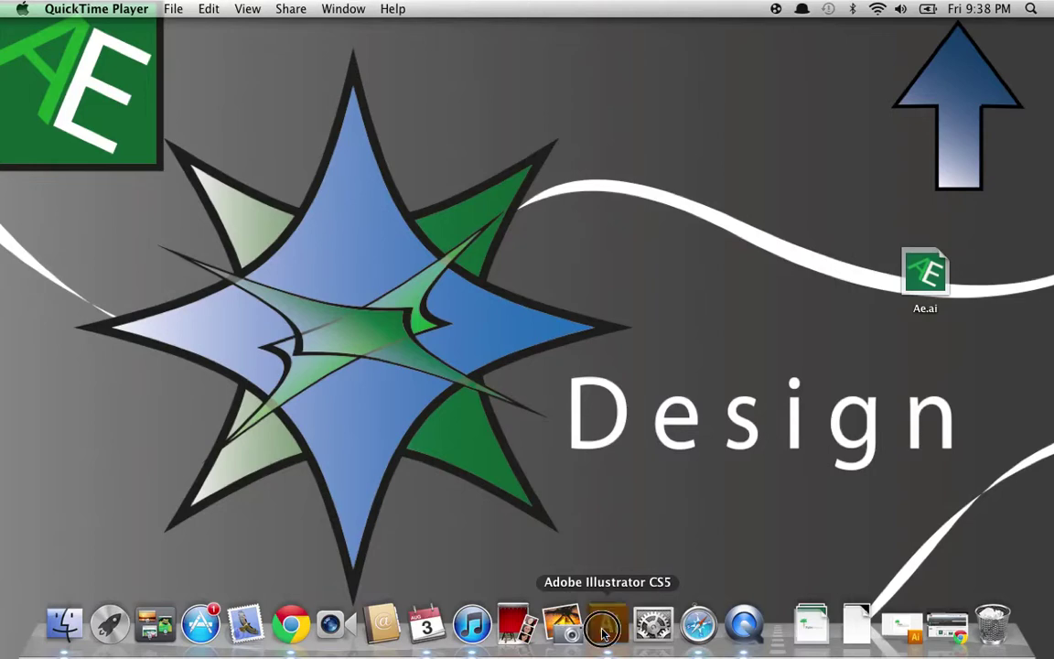
pyautogui.click(605, 628)
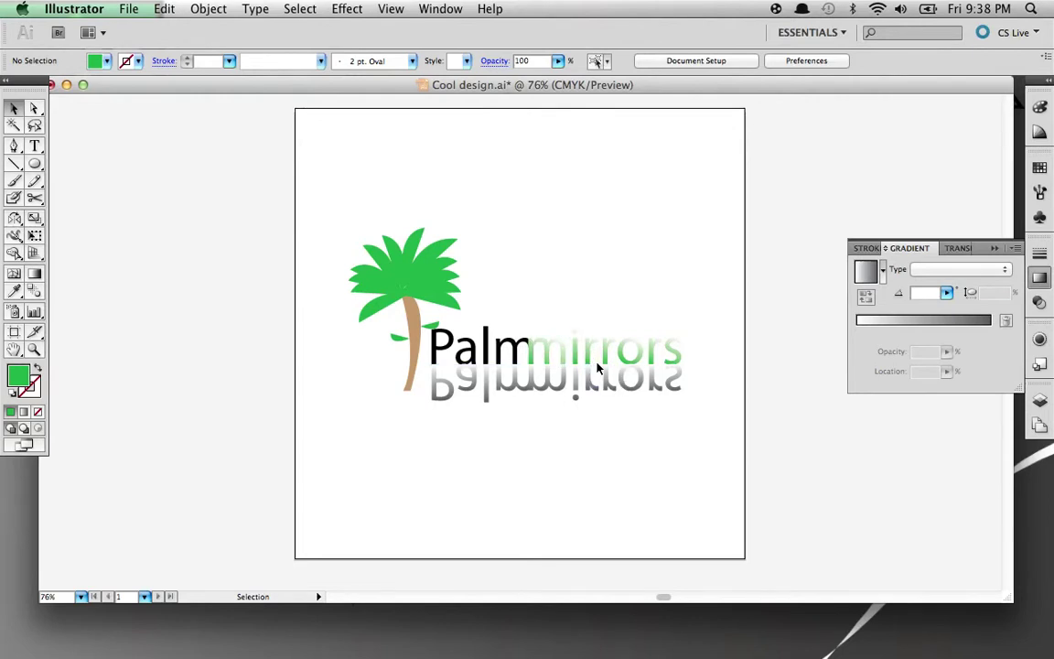
pyautogui.click(517, 344)
pyautogui.click(208, 8)
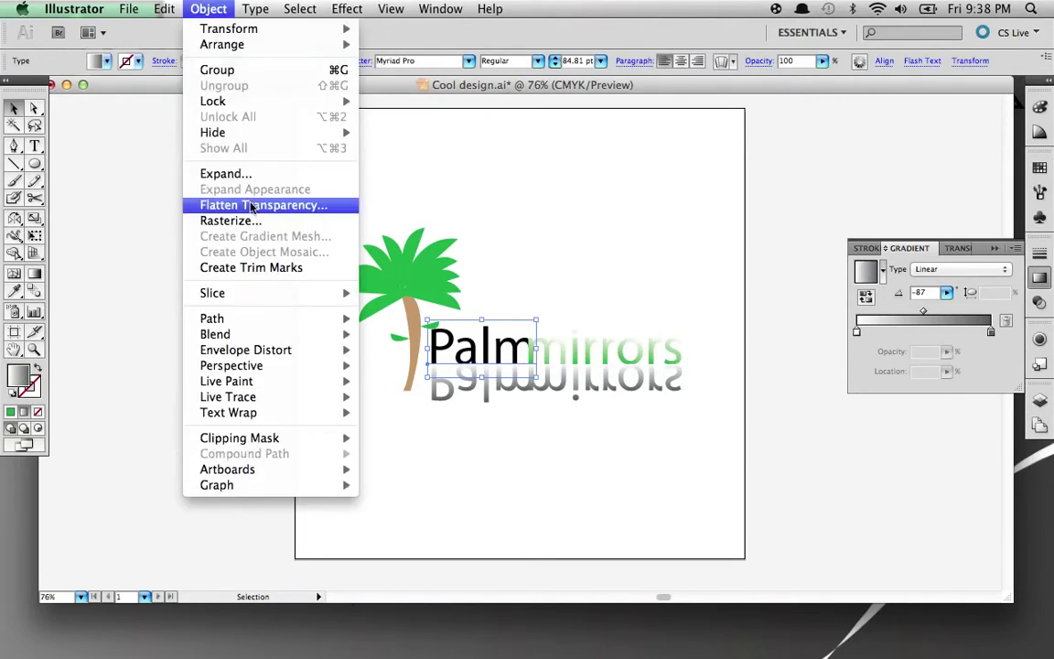
pyautogui.click(225, 173)
pyautogui.click(622, 193)
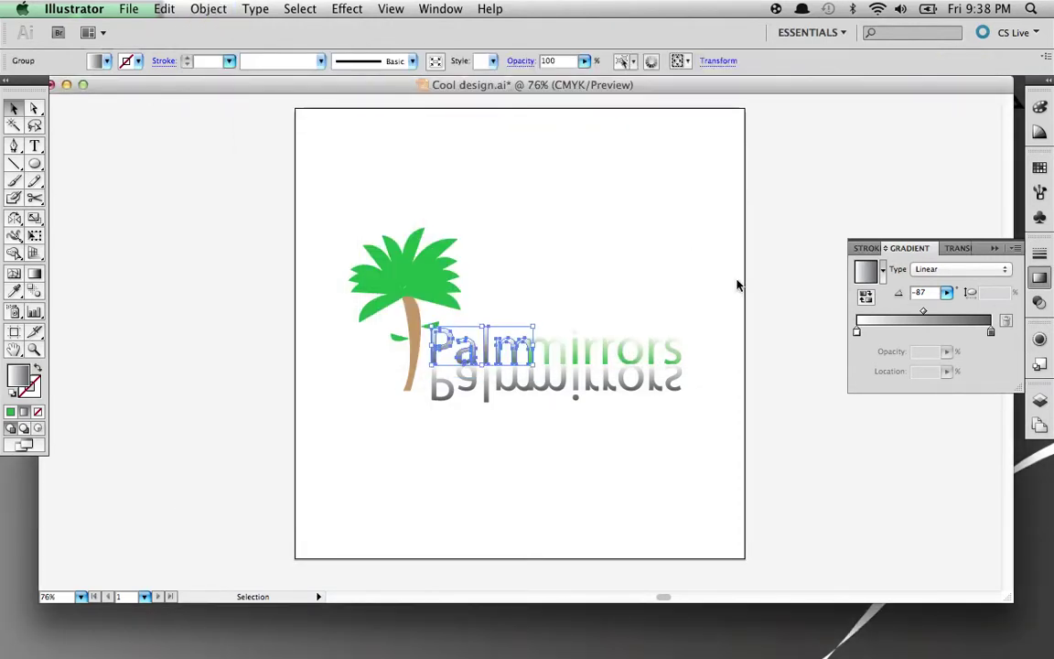
pyautogui.click(738, 286)
# Undo the Palm expansion so the word stays editable type
pyautogui.press('a')
pyautogui.press('super+z')
pyautogui.click(633, 255)
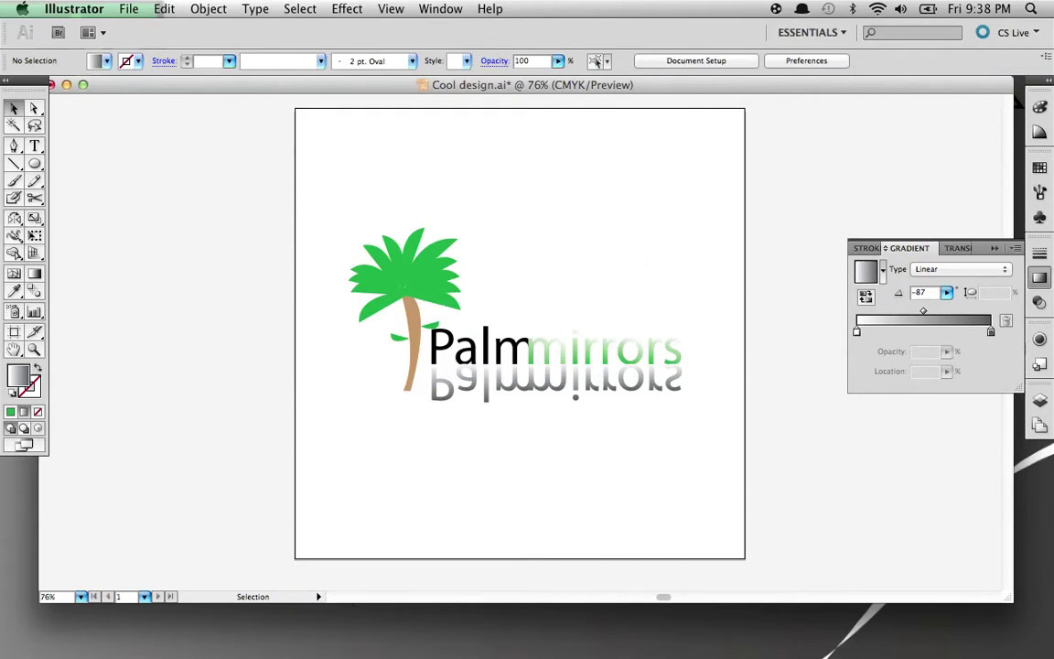
pyautogui.click(129, 8)
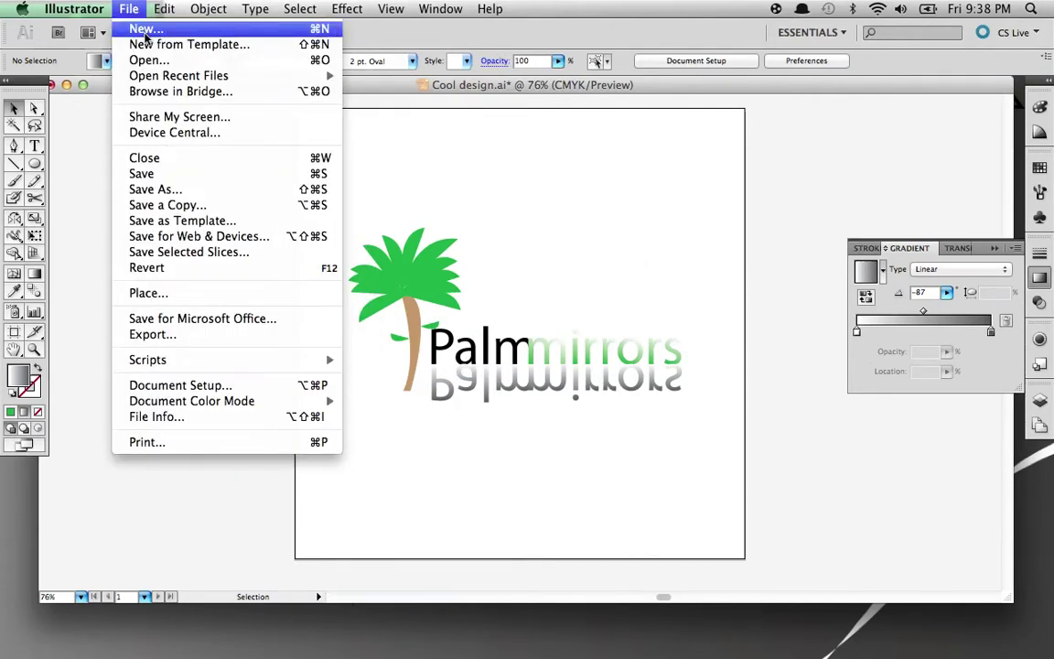
# Start a new document named 'Palm Mirror', keeping the 10 × 10 in size
pyautogui.click(144, 29)
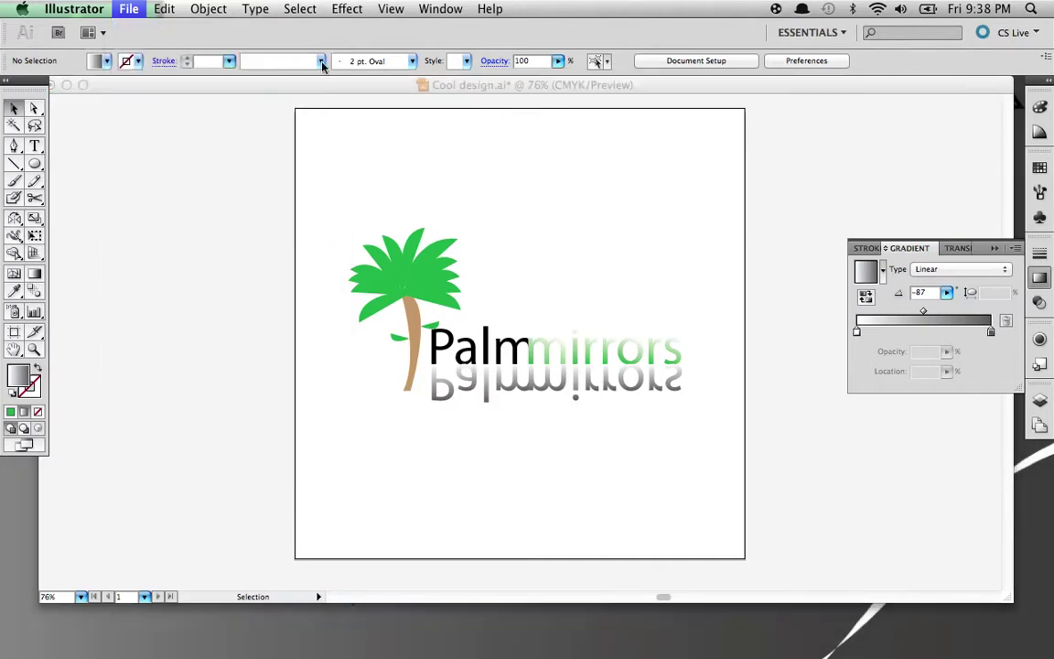
pyautogui.moveTo(514, 92); pyautogui.dragTo(509, 98)
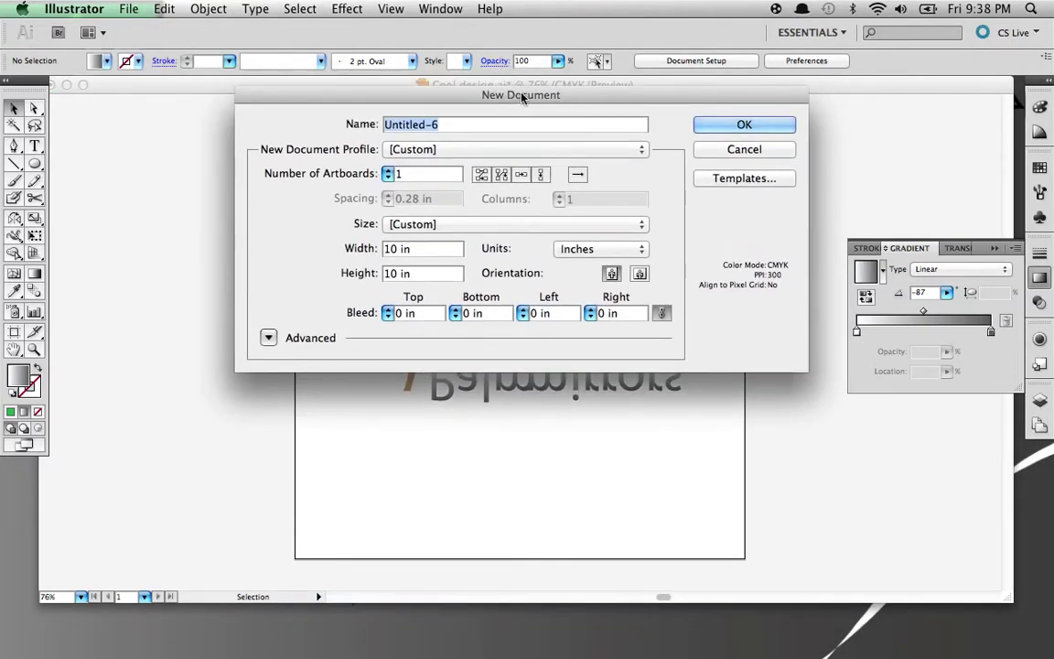
pyautogui.press('BackSpace')
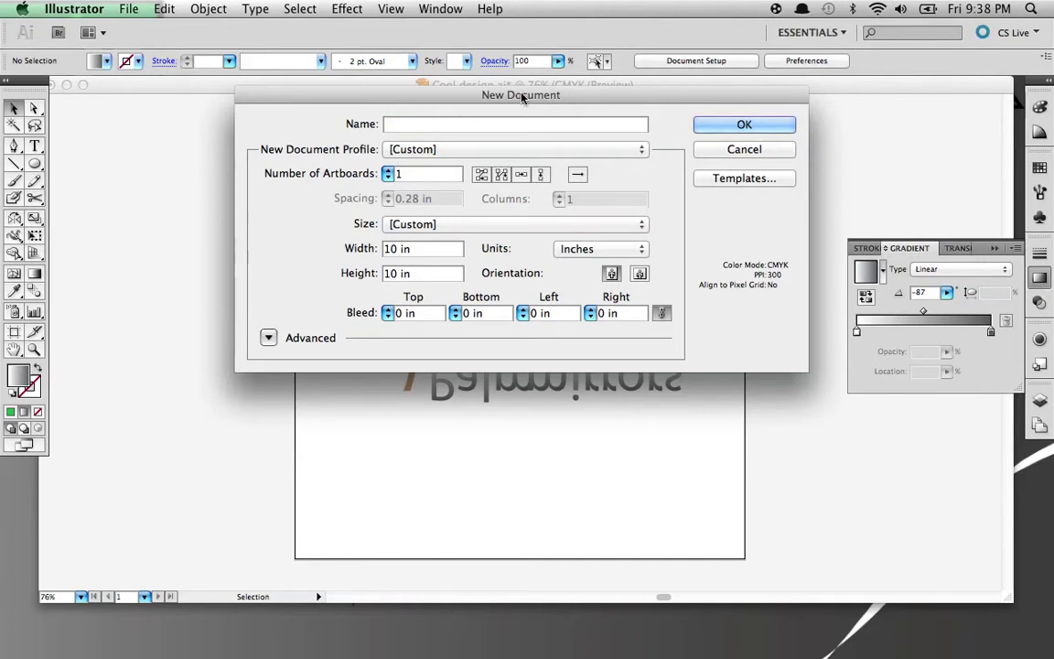
pyautogui.write('Cool')
pyautogui.press('BackSpace')
pyautogui.press('BackSpace')
pyautogui.press('BackSpace')
pyautogui.press('BackSpace')
pyautogui.write('Palm Mirror')
pyautogui.click(743, 121)
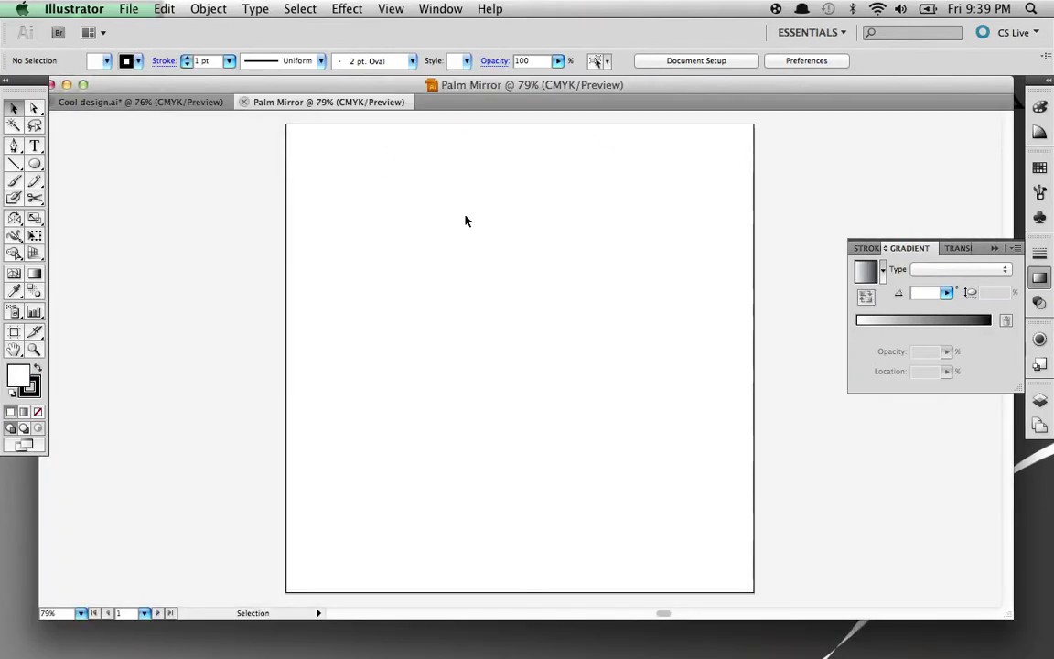
# Type the words 'Palm' and 'mirror' and scale both up on the artboard
pyautogui.click(35, 146)
pyautogui.click(365, 272)
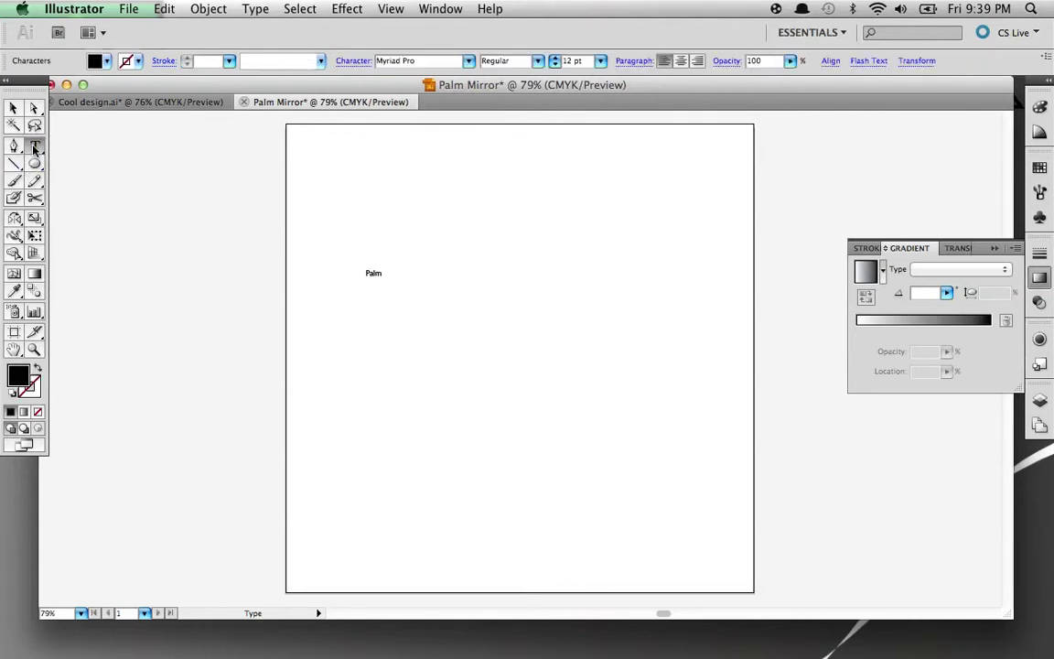
pyautogui.press('Escape')
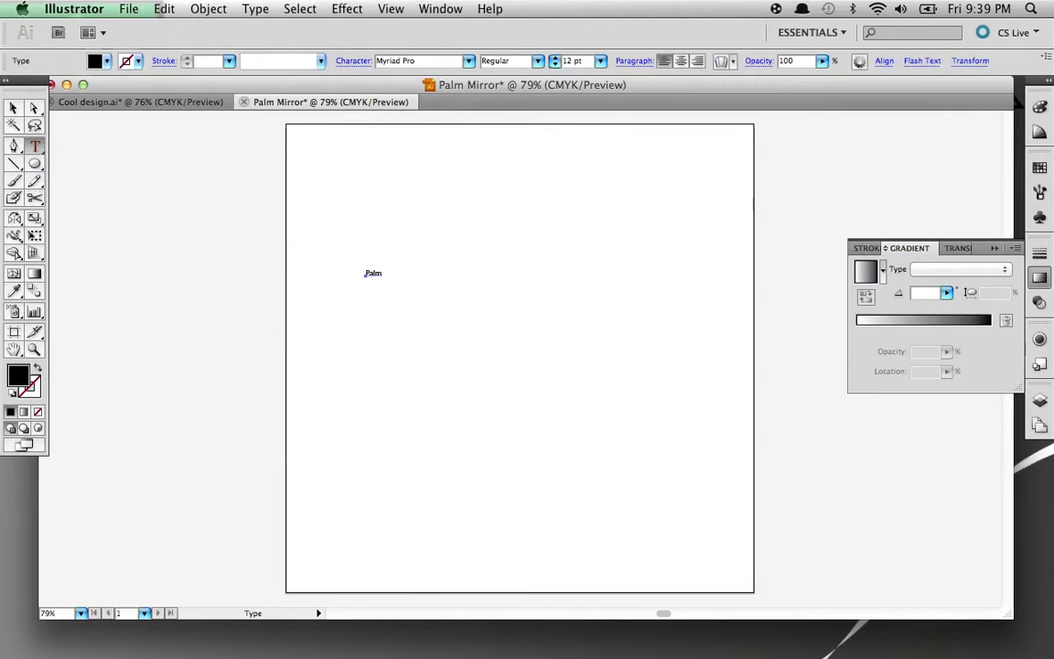
pyautogui.click(431, 334)
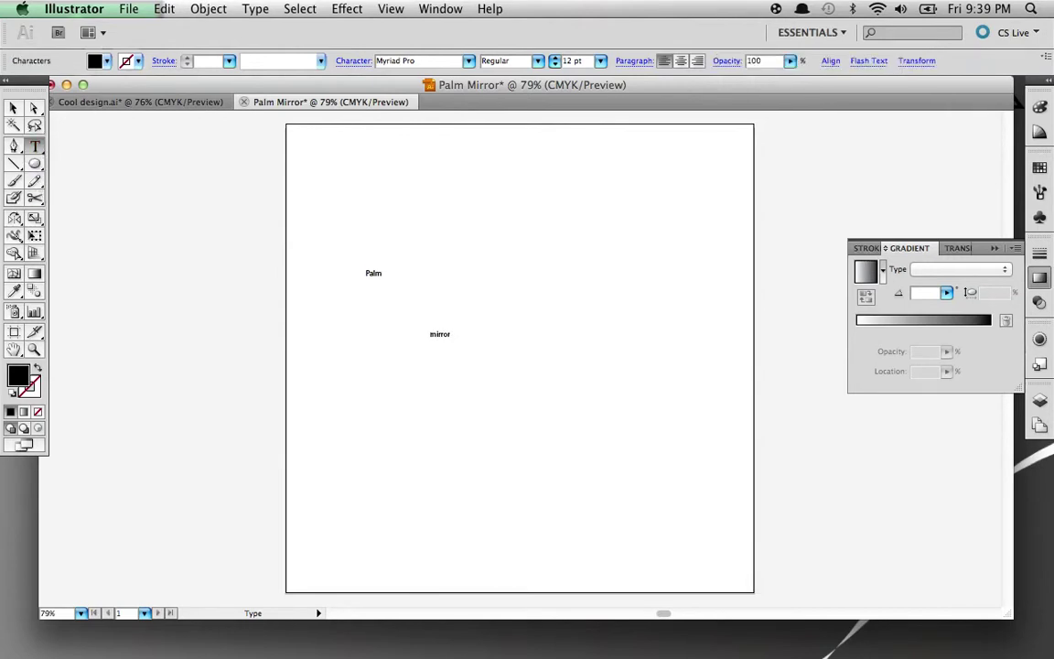
pyautogui.click(13, 108)
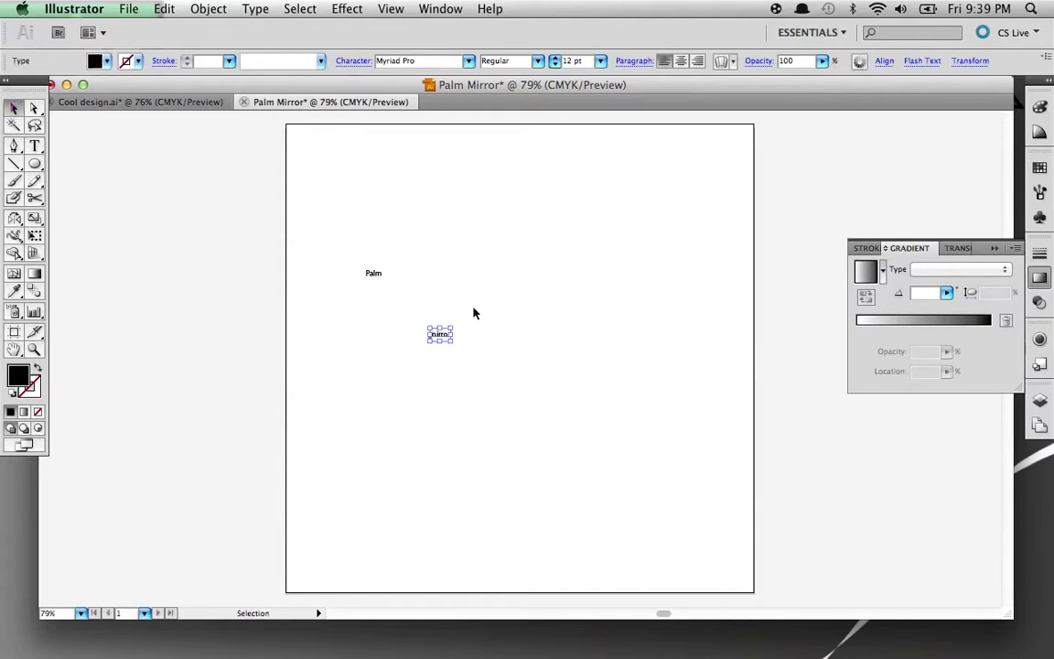
pyautogui.moveTo(451, 332); pyautogui.dragTo(691, 226)
pyautogui.moveTo(547, 285); pyautogui.dragTo(678, 331)
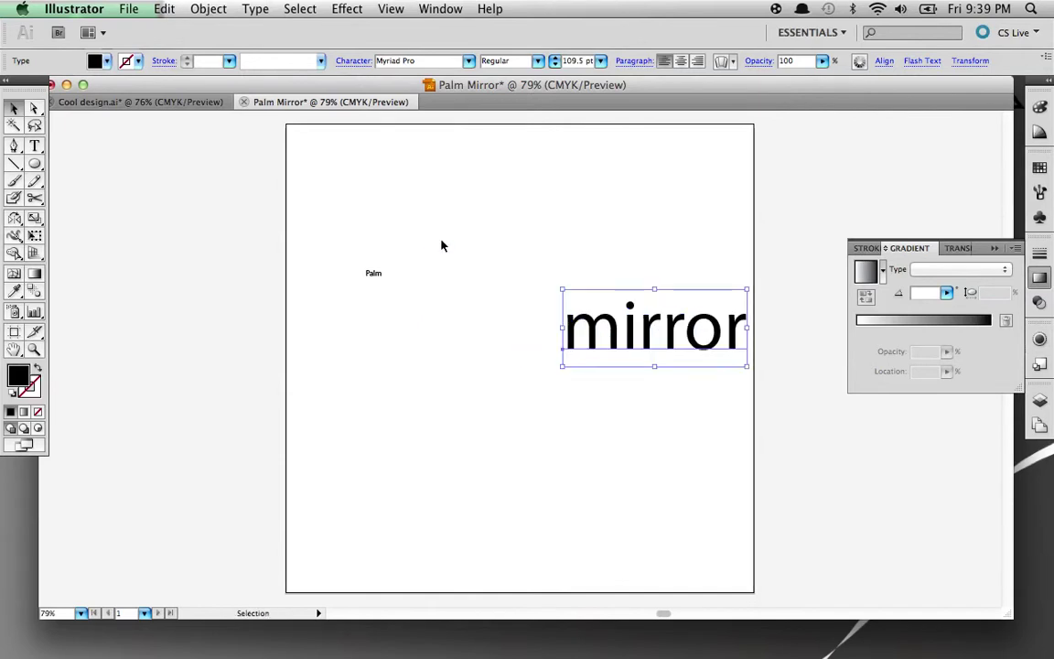
pyautogui.click(379, 275)
pyautogui.click(373, 274)
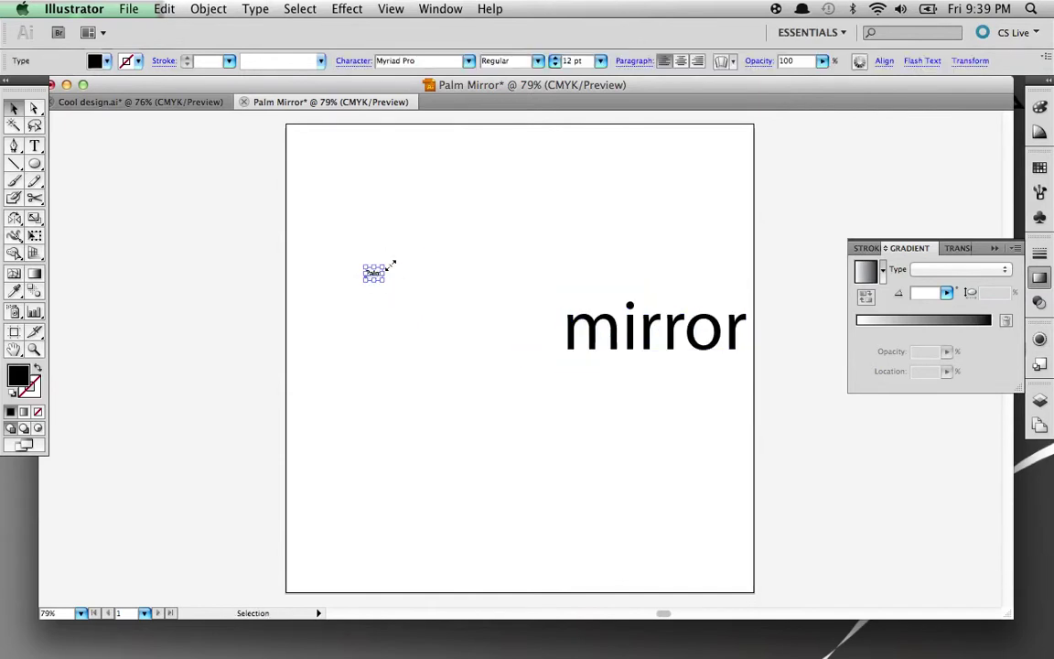
pyautogui.moveTo(379, 265); pyautogui.dragTo(519, 330)
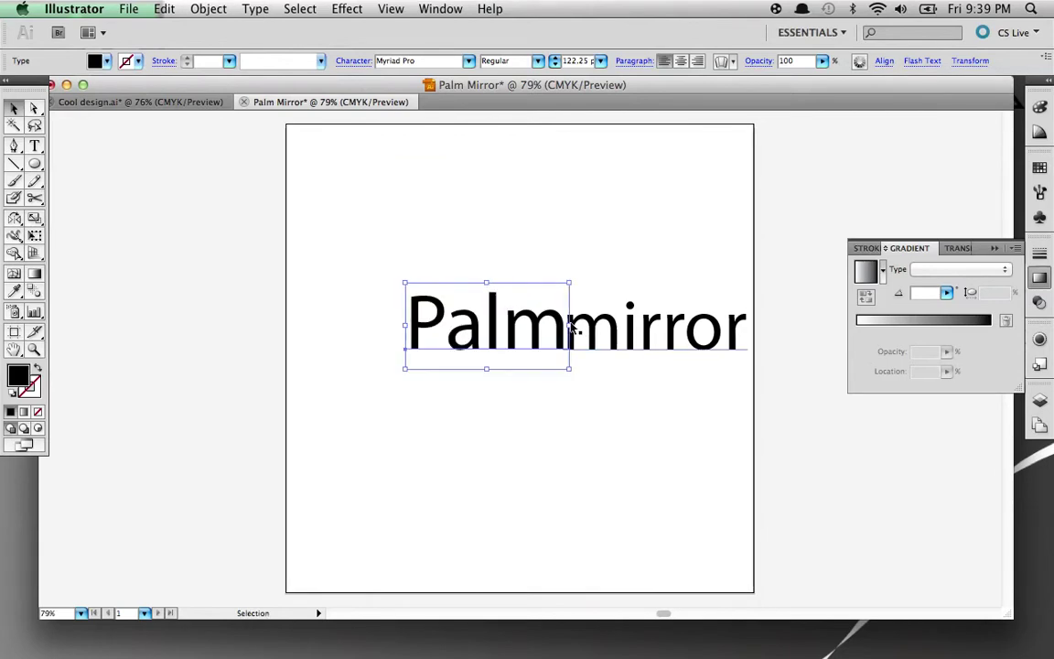
# Set 'Palm' to 109 pt and slide it right to meet 'mirror'
pyautogui.click(572, 330)
pyautogui.click(542, 329)
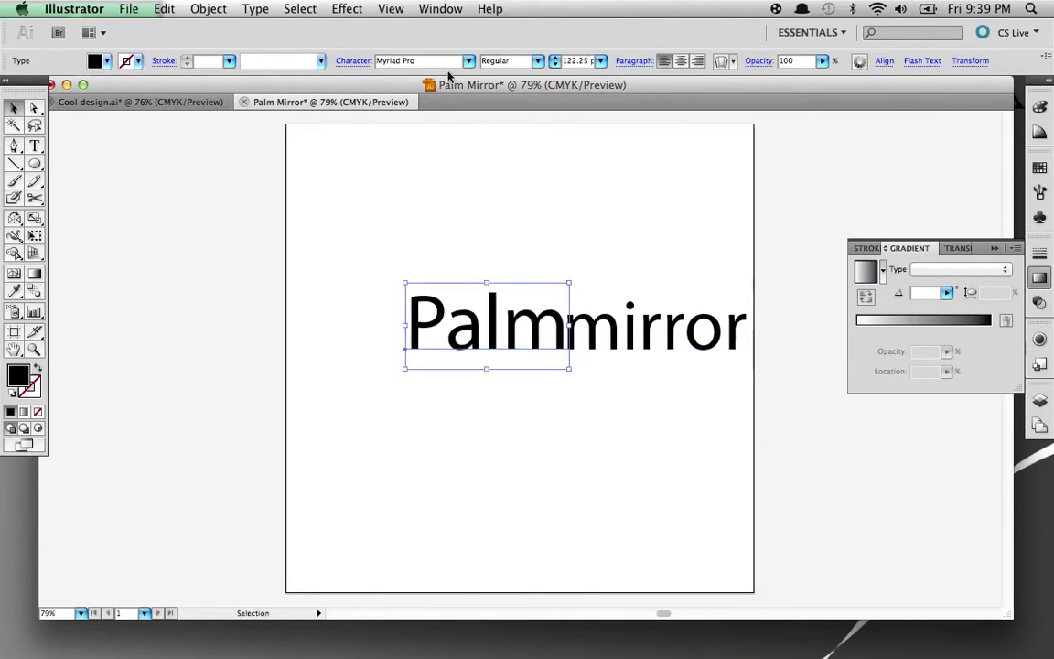
pyautogui.tripleClick(574, 62)
pyautogui.press('BackSpace')
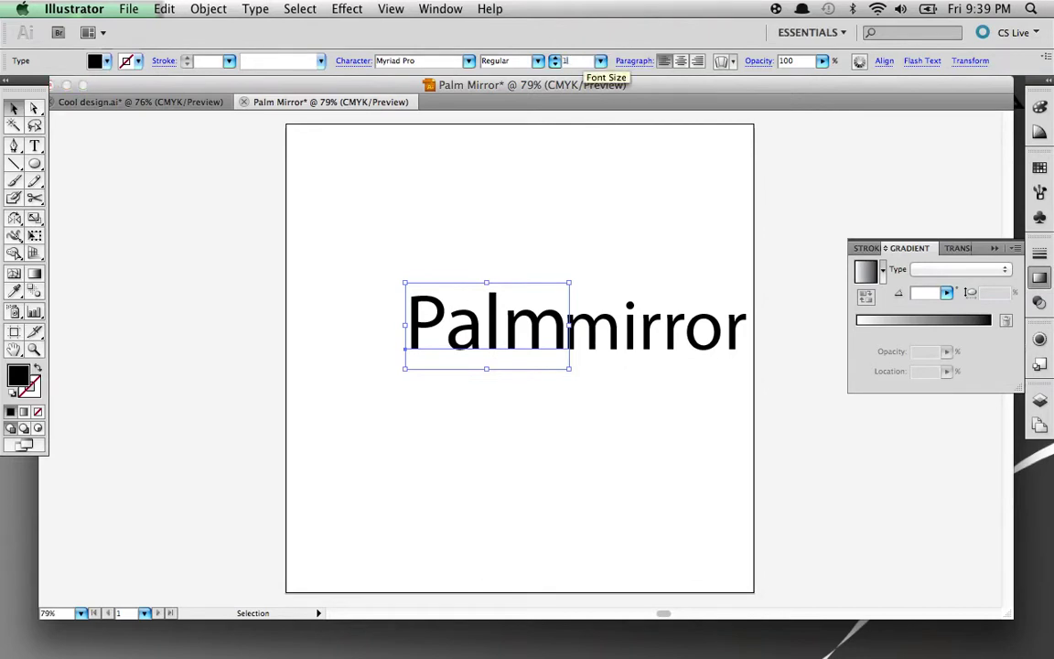
pyautogui.write('109')
pyautogui.press('Return')
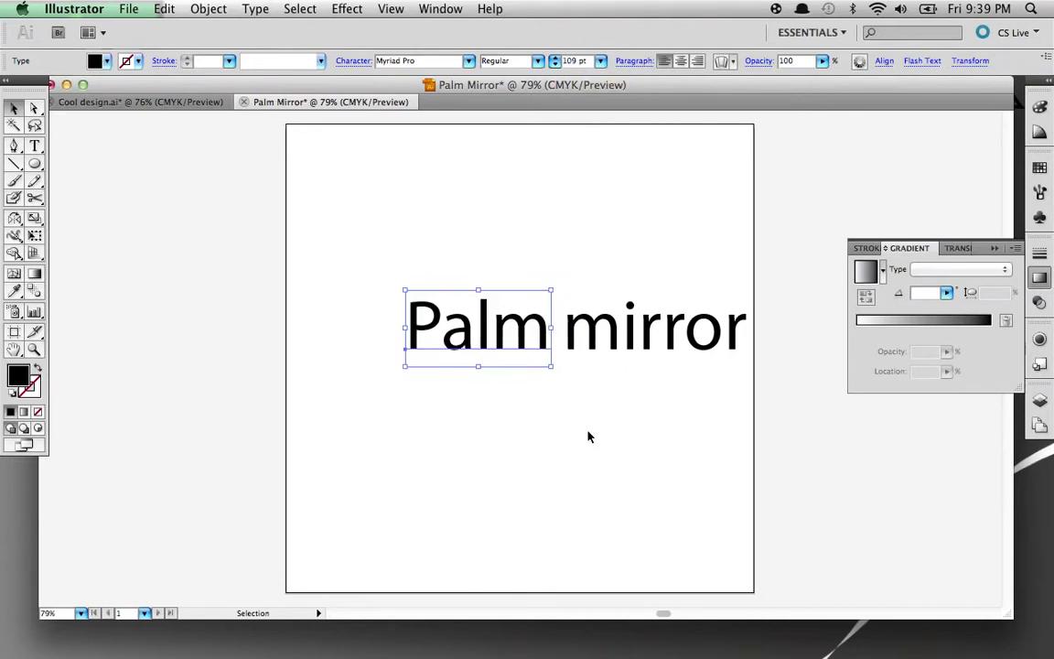
pyautogui.click(583, 437)
pyautogui.moveTo(538, 334); pyautogui.dragTo(553, 337)
pyautogui.click(547, 460)
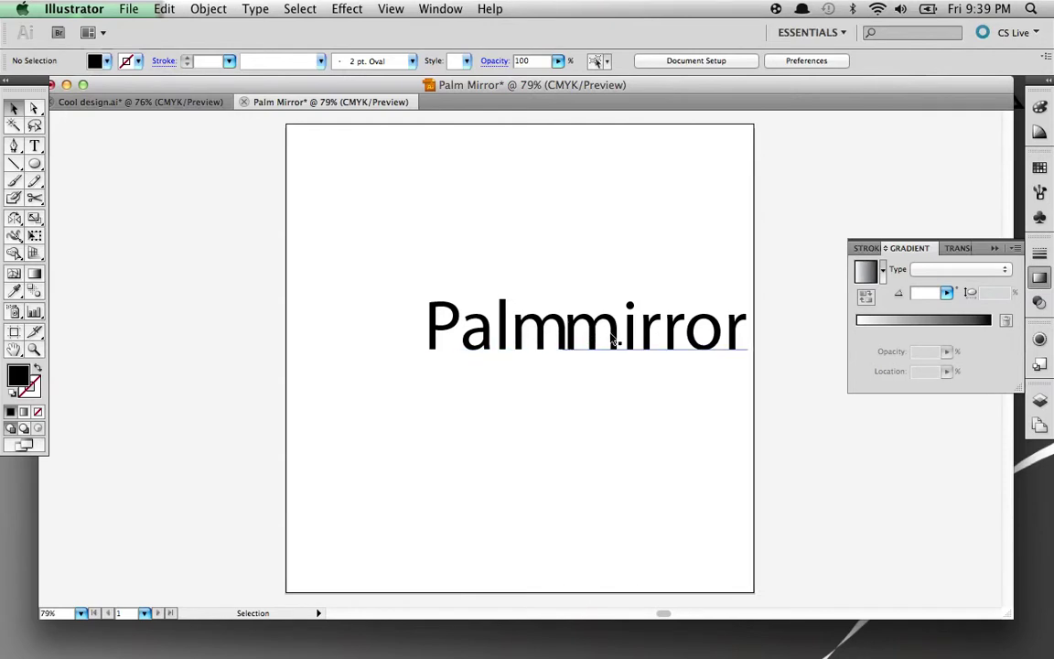
# Give 'mirror' a gradient fill and expand it into shapes
pyautogui.click(643, 348)
pyautogui.click(985, 320)
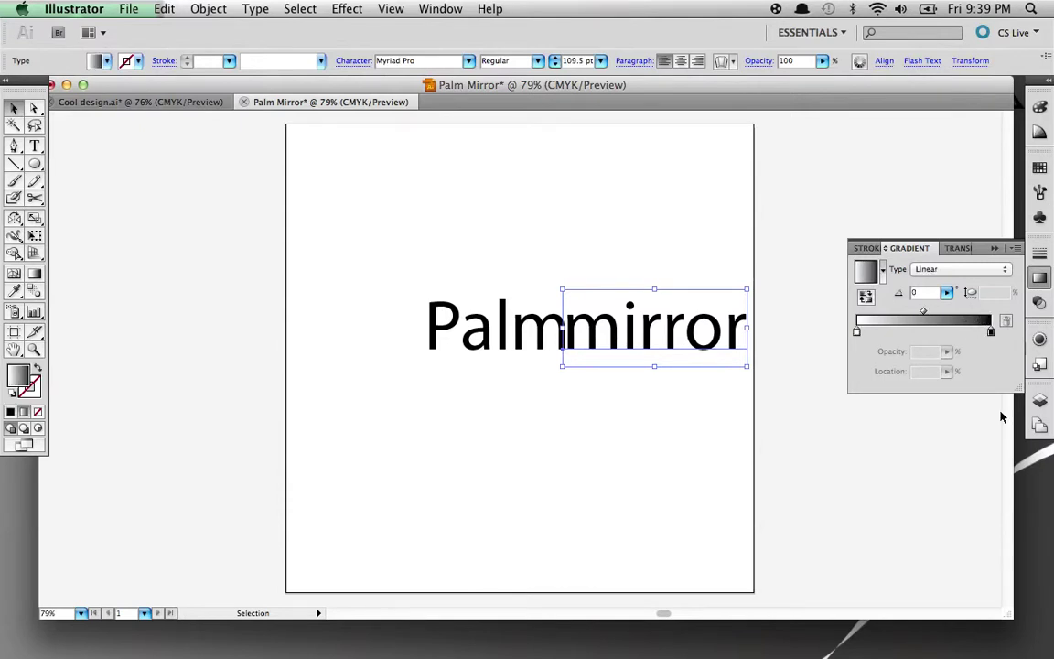
pyautogui.click(208, 9)
pyautogui.click(226, 173)
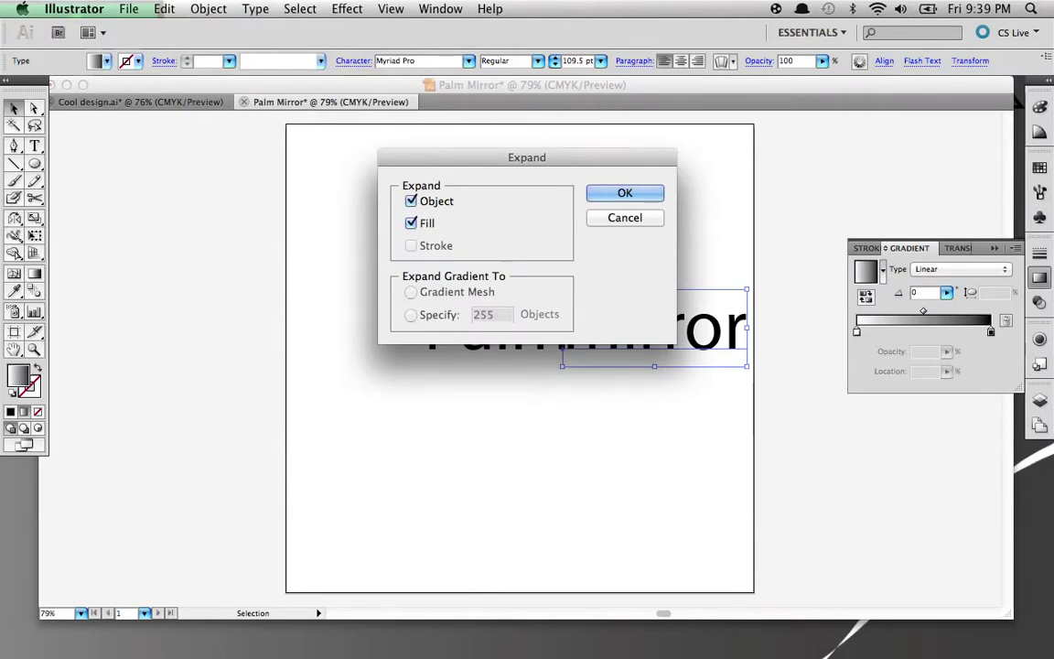
pyautogui.click(209, 9)
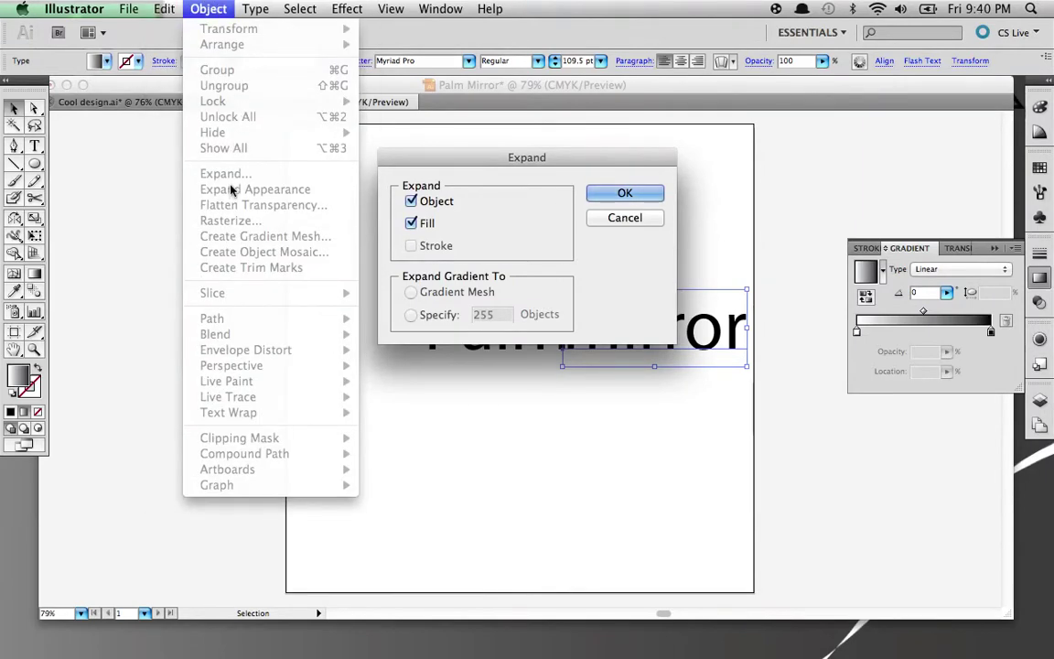
pyautogui.click(623, 194)
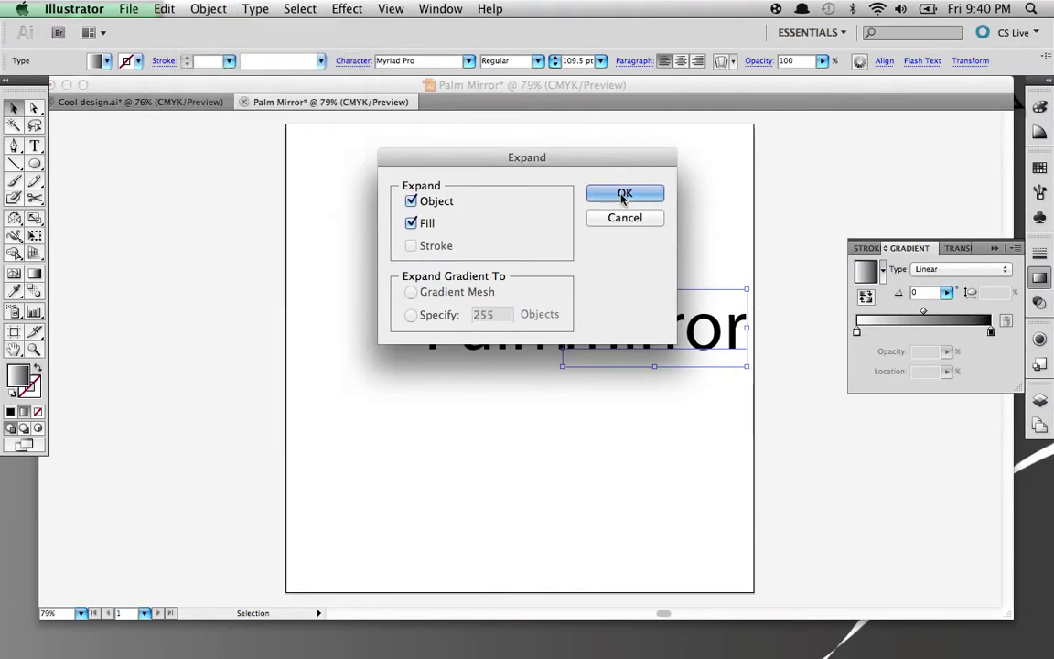
pyautogui.click(623, 194)
pyautogui.click(658, 396)
pyautogui.click(695, 351)
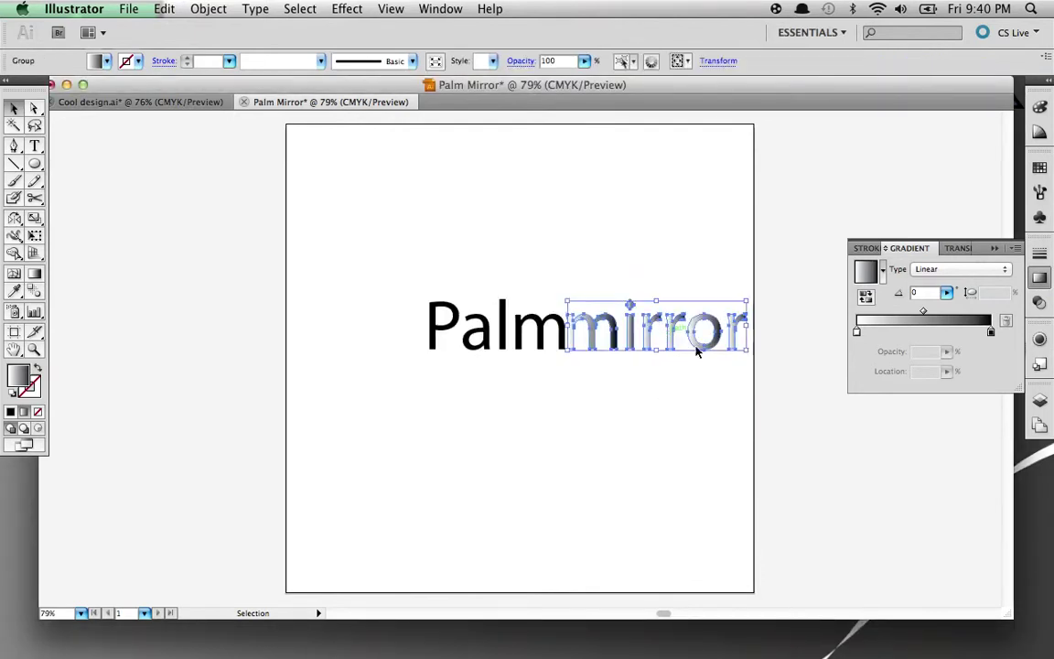
# Make the right gradient stop light green and set the gradient angle to -123°
pyautogui.doubleClick(990, 331)
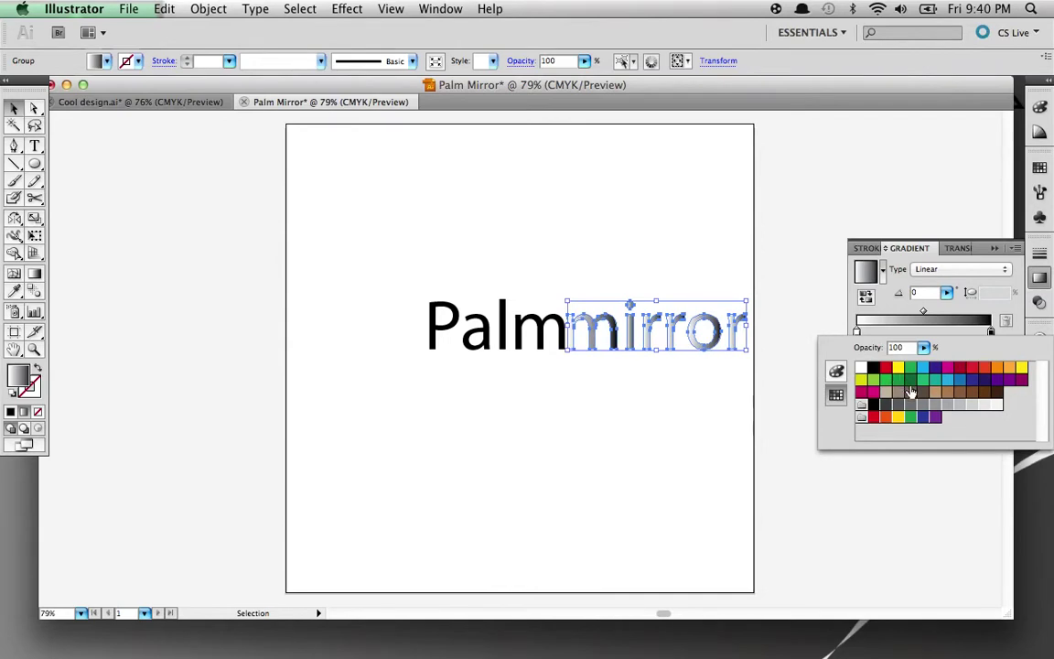
pyautogui.click(992, 330)
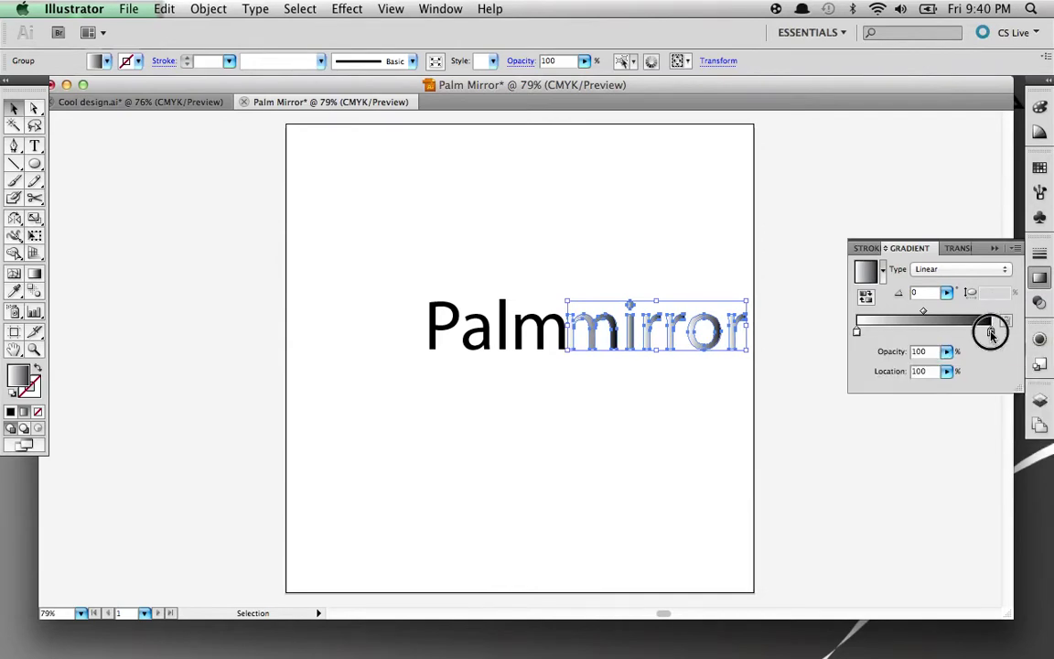
pyautogui.doubleClick(991, 331)
pyautogui.click(910, 375)
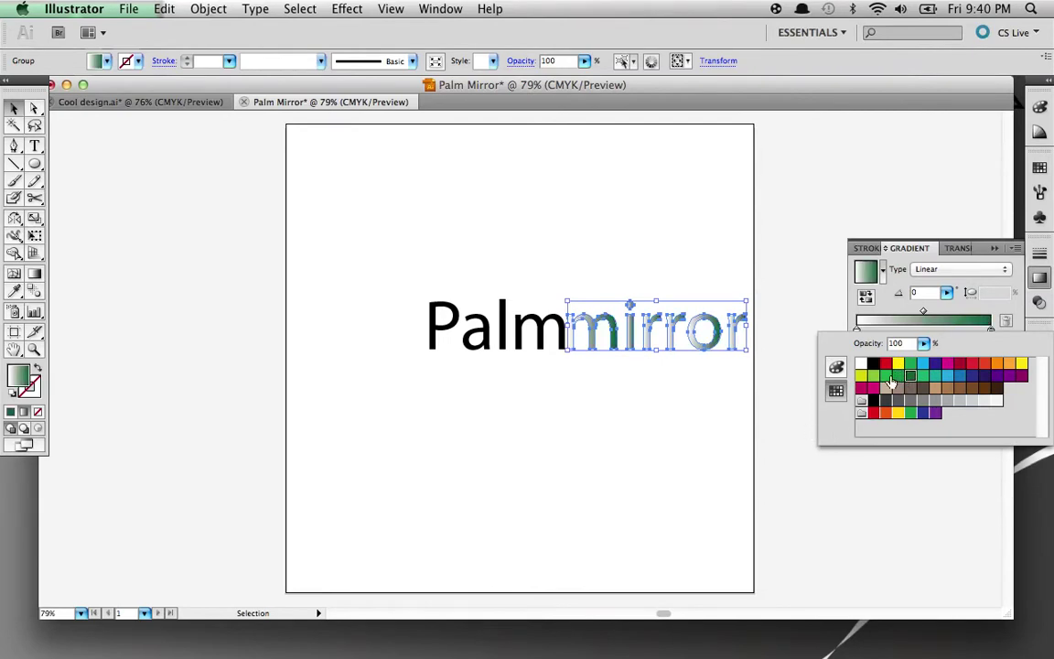
pyautogui.click(886, 375)
pyautogui.click(931, 309)
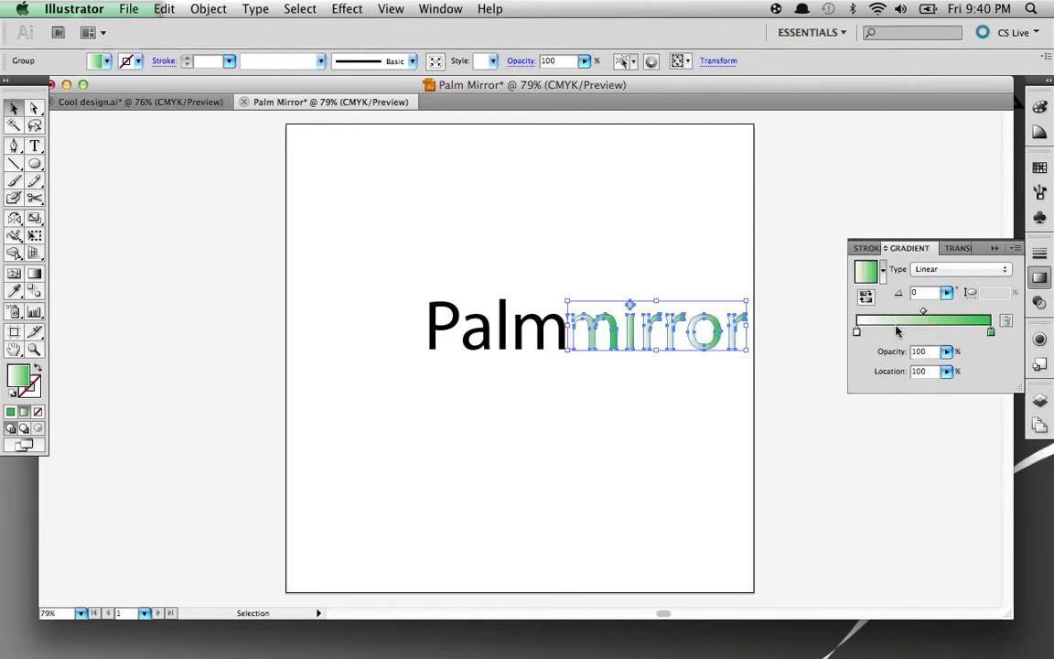
pyautogui.click(942, 293)
pyautogui.click(948, 298)
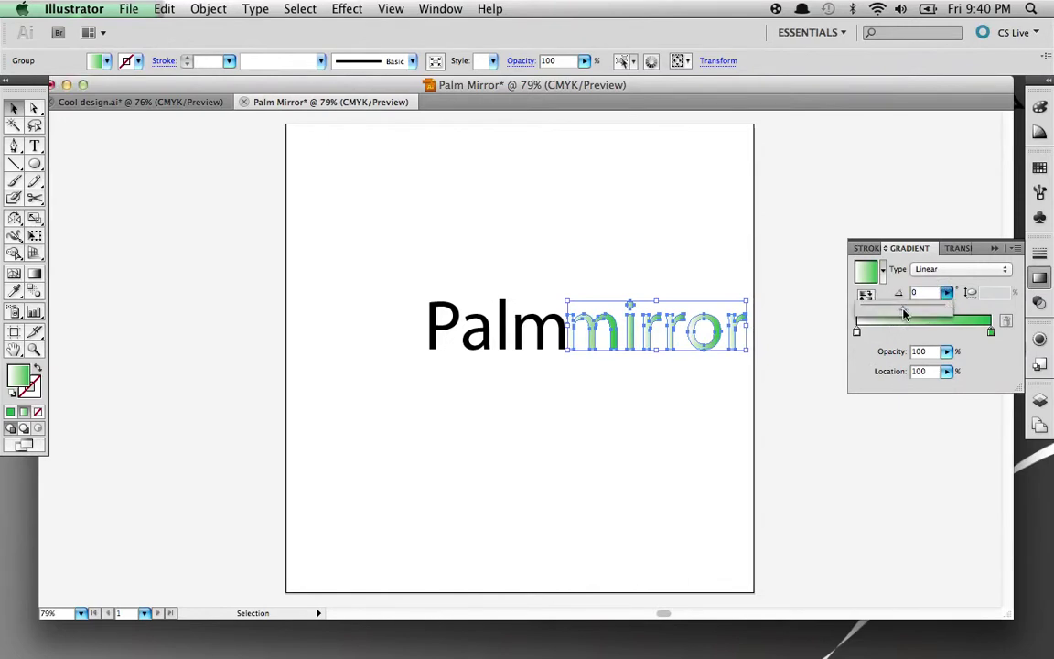
pyautogui.moveTo(903, 314); pyautogui.dragTo(875, 314)
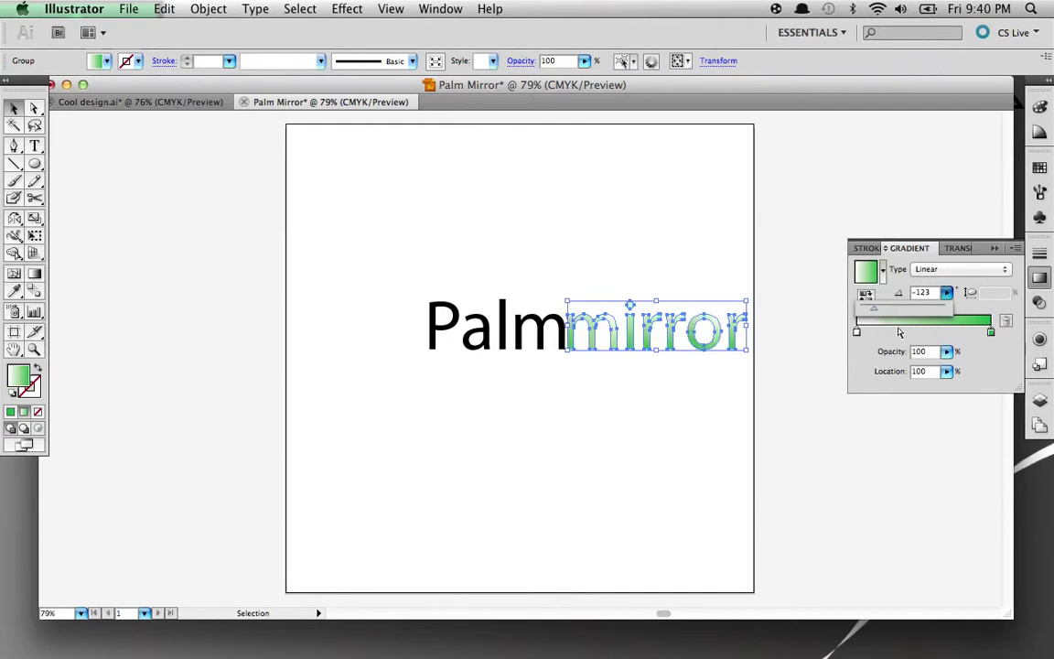
pyautogui.click(874, 367)
# Change the mirror group's gradient angle to -94°
pyautogui.click(706, 428)
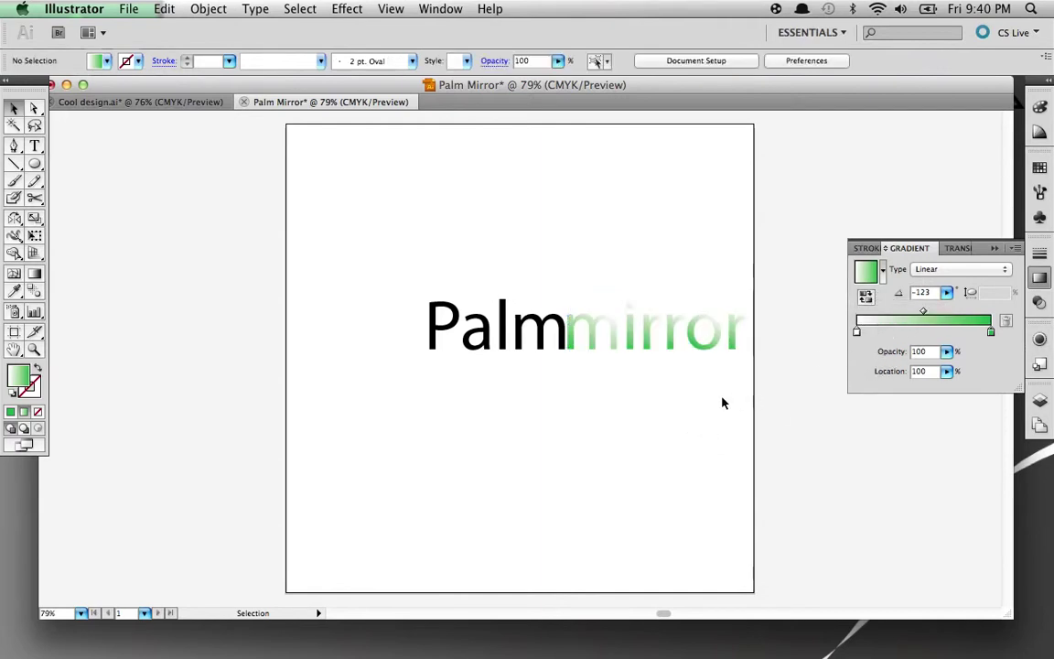
pyautogui.click(947, 292)
pyautogui.moveTo(870, 305)
pyautogui.mouseDown()
pyautogui.moveTo(891, 313)
pyautogui.moveTo(865, 312)
pyautogui.mouseUp()
pyautogui.click(703, 332)
pyautogui.click(570, 316)
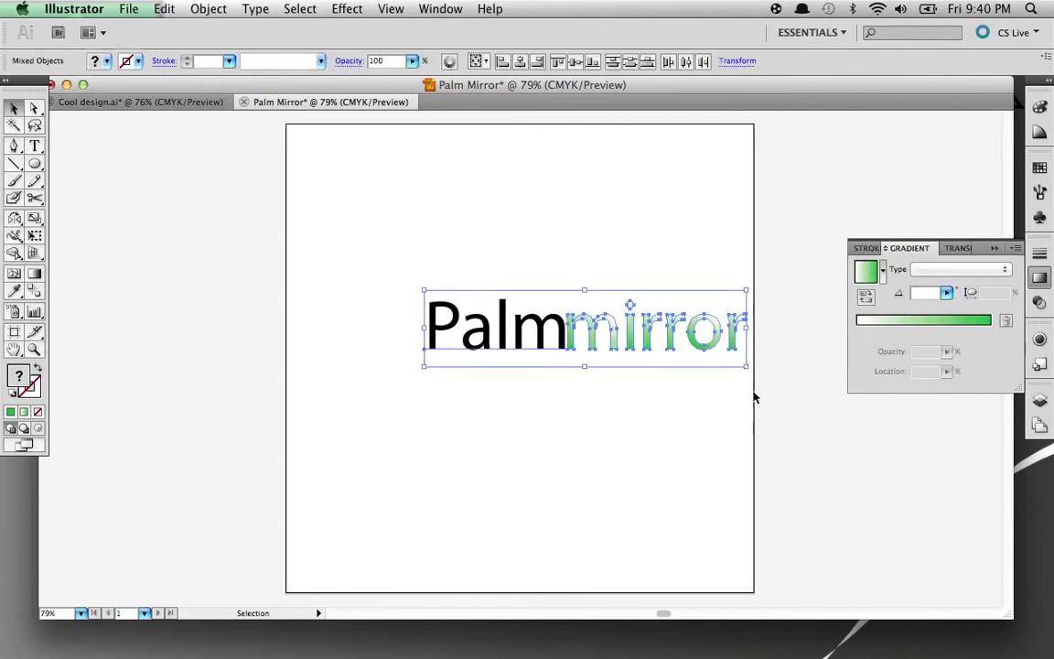
pyautogui.click(678, 415)
pyautogui.click(638, 327)
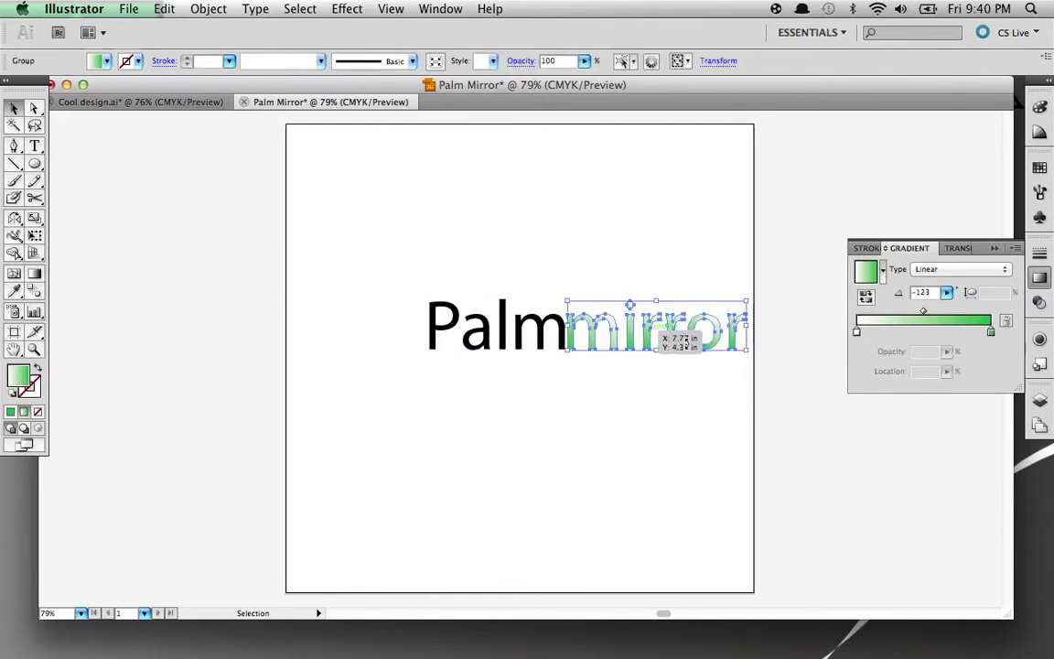
pyautogui.click(945, 293)
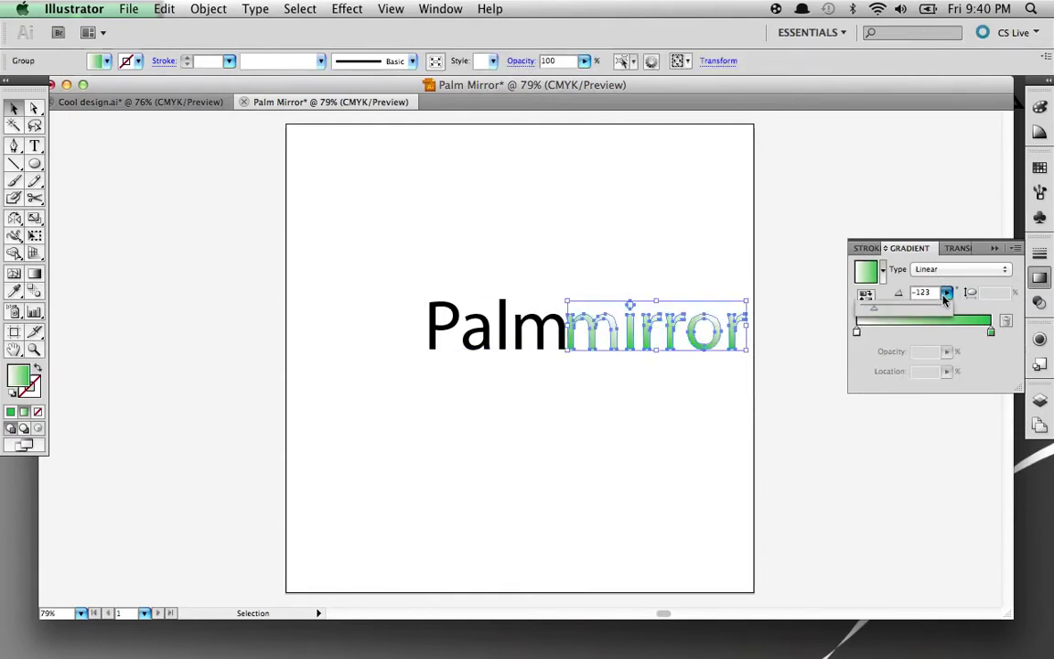
pyautogui.click(873, 311)
pyautogui.click(874, 312)
pyautogui.moveTo(874, 313); pyautogui.dragTo(880, 313)
pyautogui.click(732, 378)
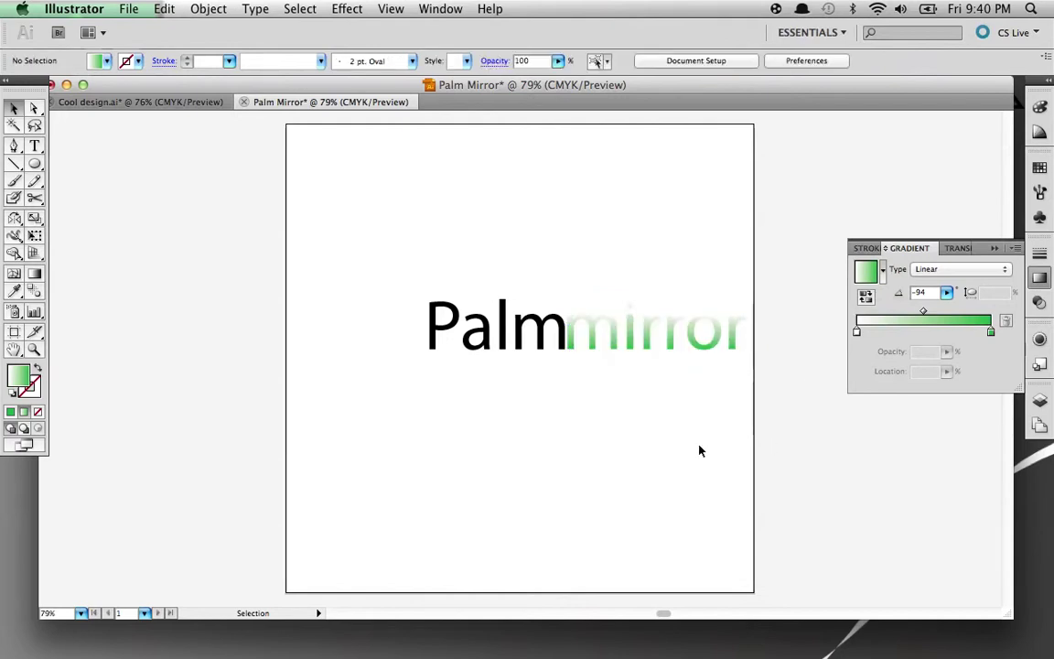
# Nudge 'mirror' slightly left so it sits snug against 'Palm'
pyautogui.click(668, 330)
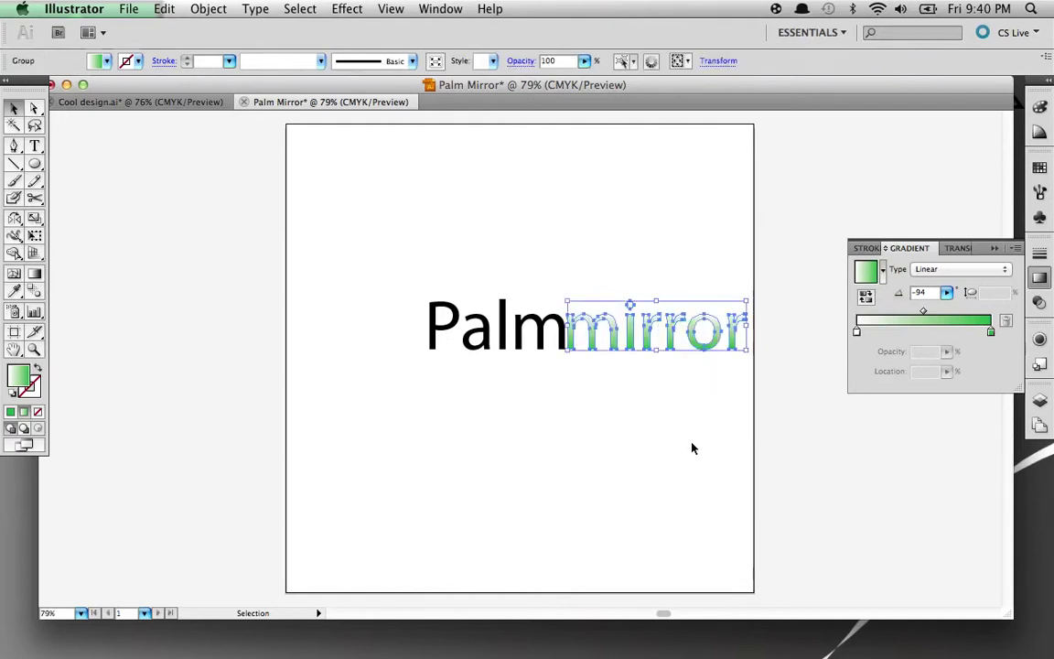
pyautogui.moveTo(669, 330); pyautogui.dragTo(651, 327)
pyautogui.click(636, 501)
pyautogui.moveTo(572, 340); pyautogui.dragTo(570, 346)
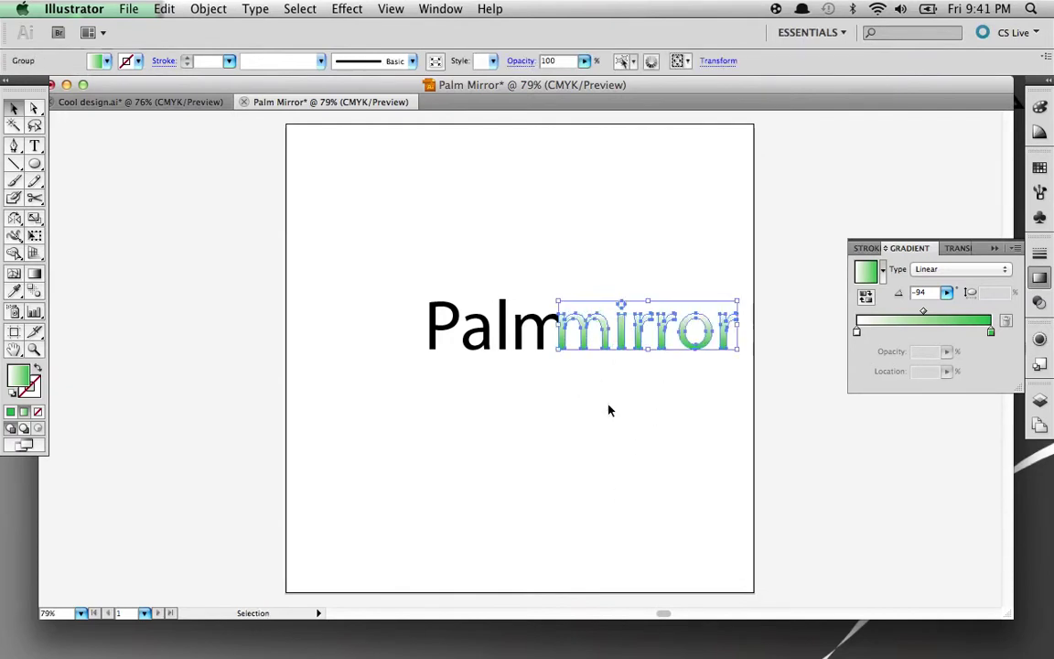
pyautogui.click(593, 462)
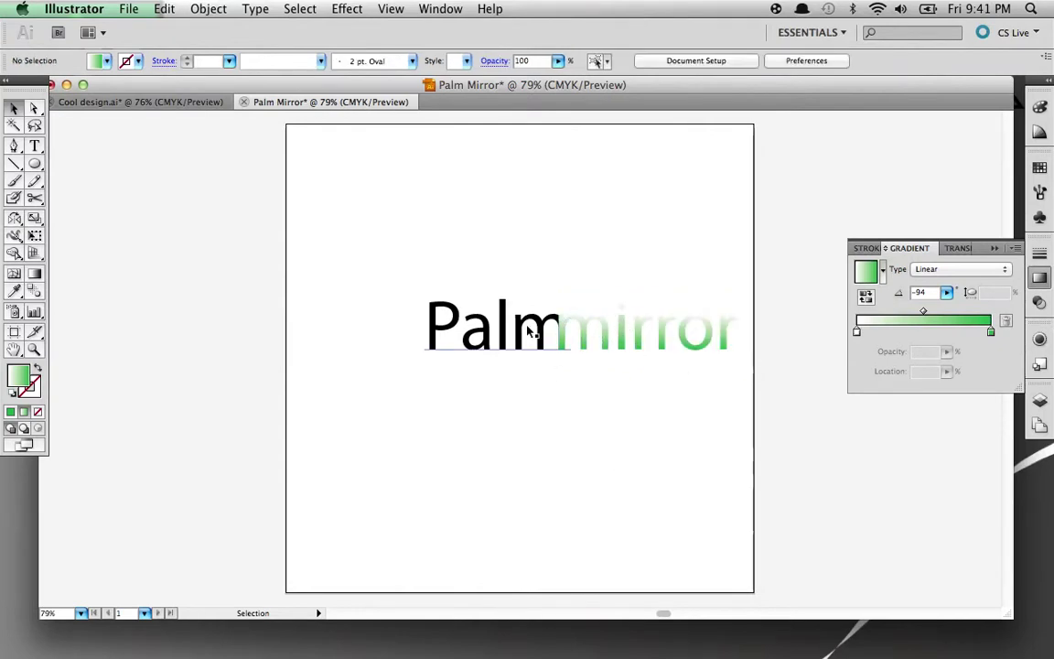
# Select just 'Palm' and expand it with Object and Fill into outline shapes
pyautogui.moveTo(753, 366); pyautogui.dragTo(357, 227)
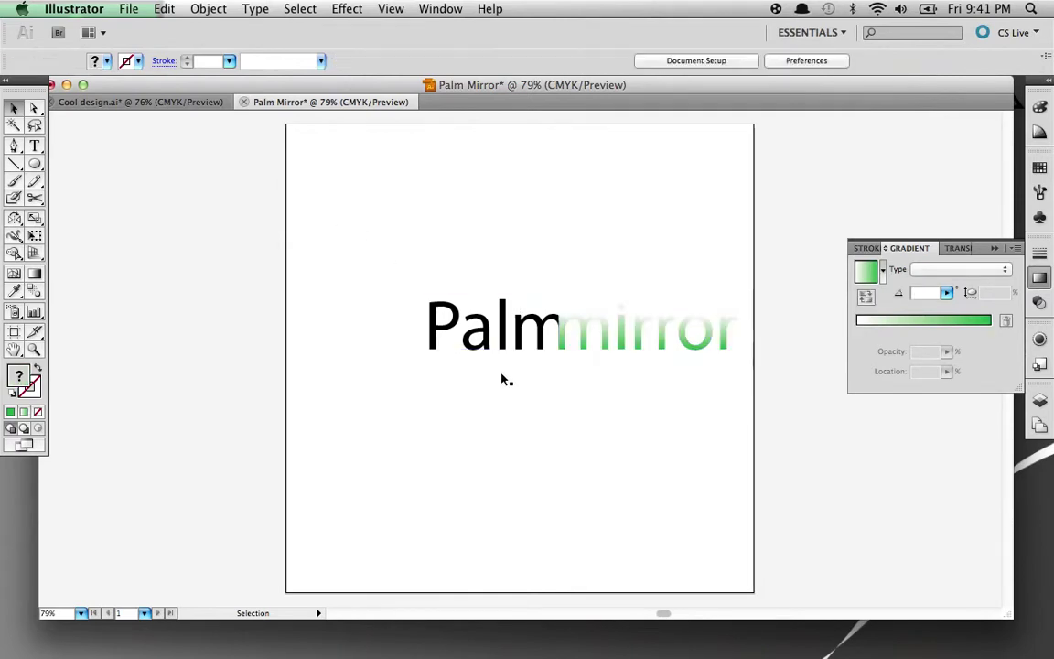
pyautogui.click(499, 344)
pyautogui.click(208, 8)
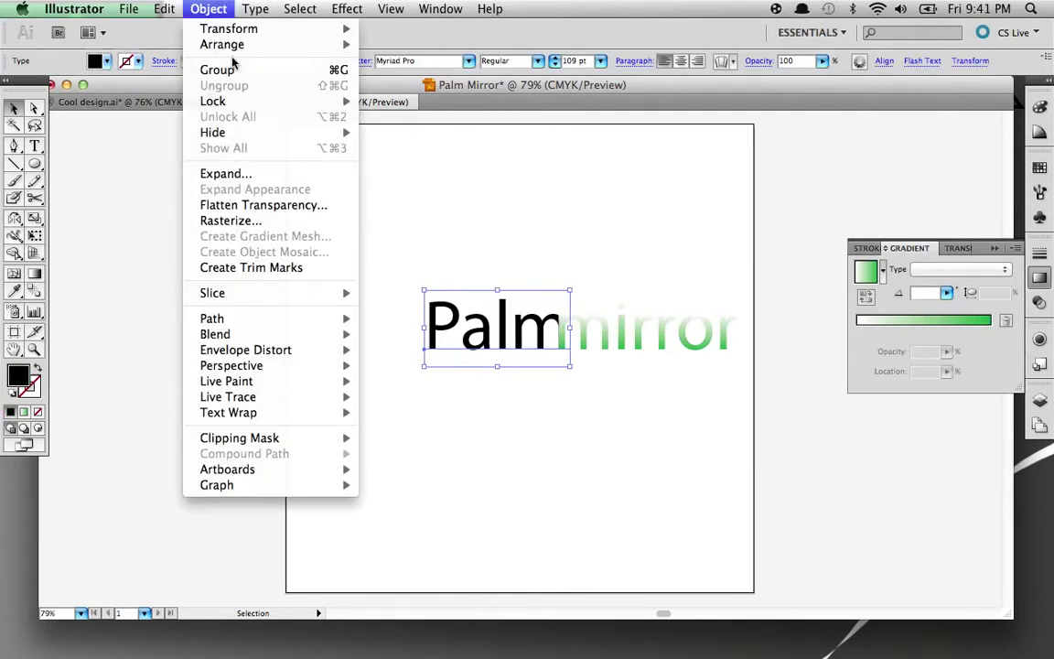
pyautogui.click(240, 174)
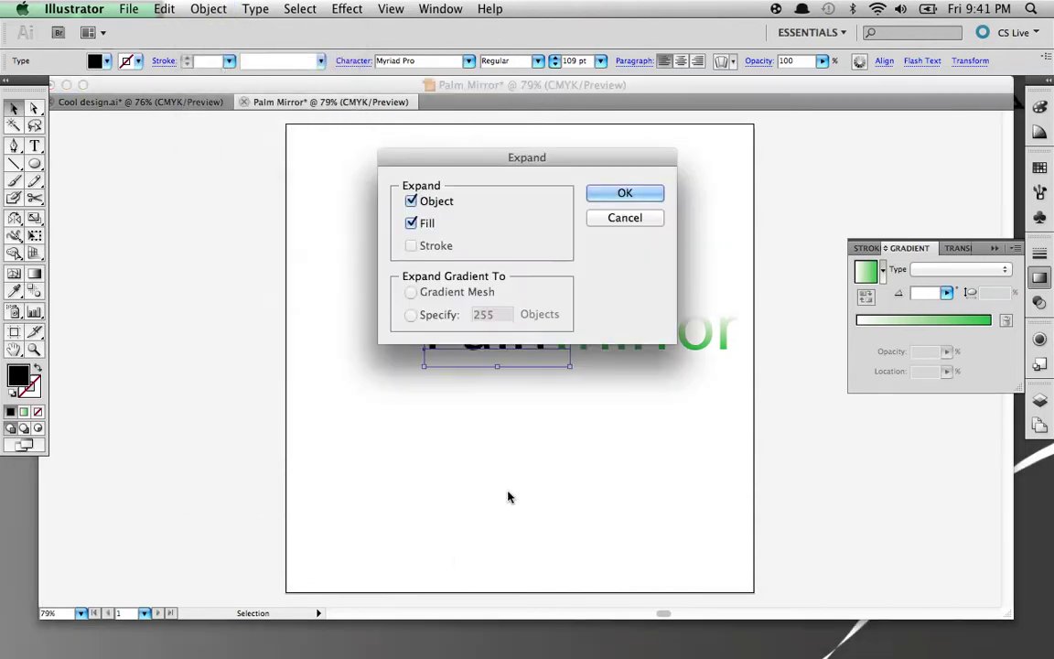
pyautogui.click(642, 196)
pyautogui.click(620, 385)
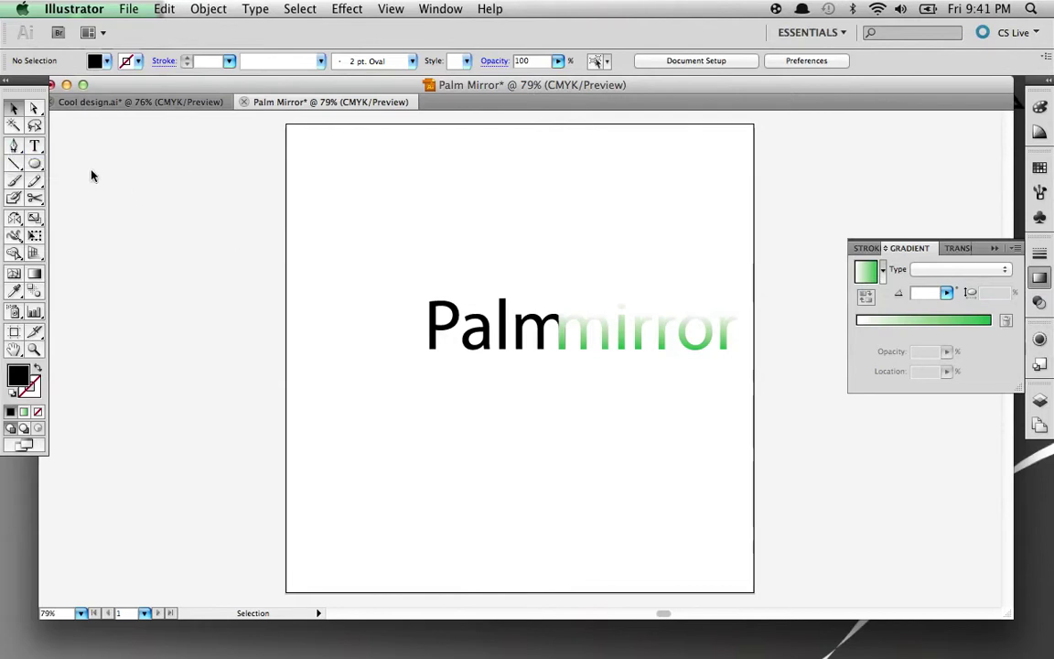
# Draw a curved palm-trunk path left of 'Palm' with the Pen tool
pyautogui.click(14, 146)
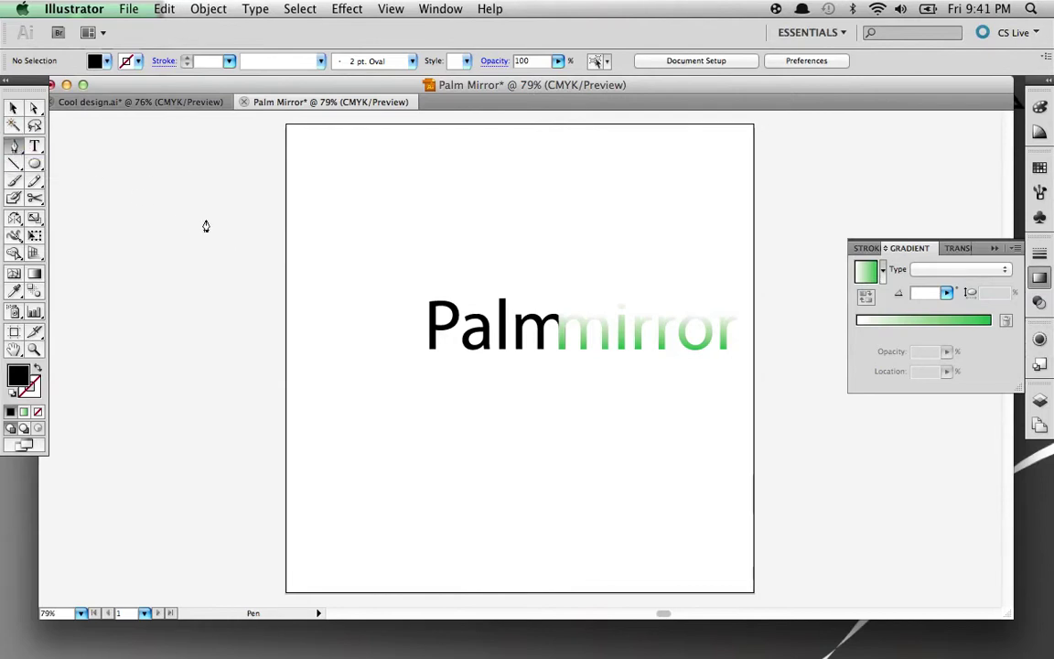
pyautogui.click(373, 349)
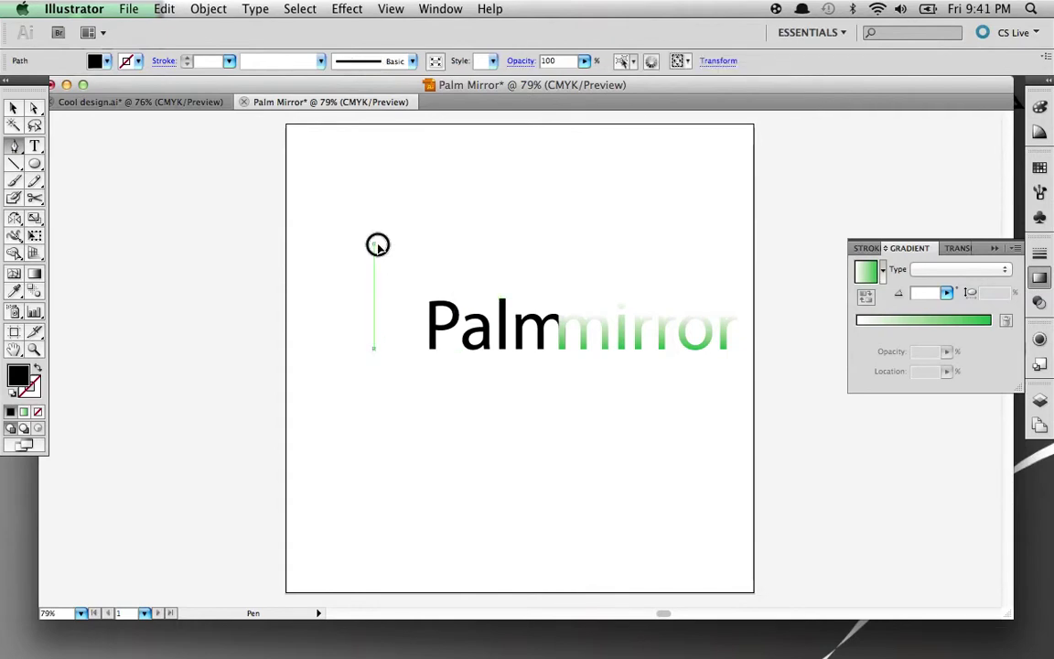
pyautogui.moveTo(373, 244); pyautogui.dragTo(336, 249)
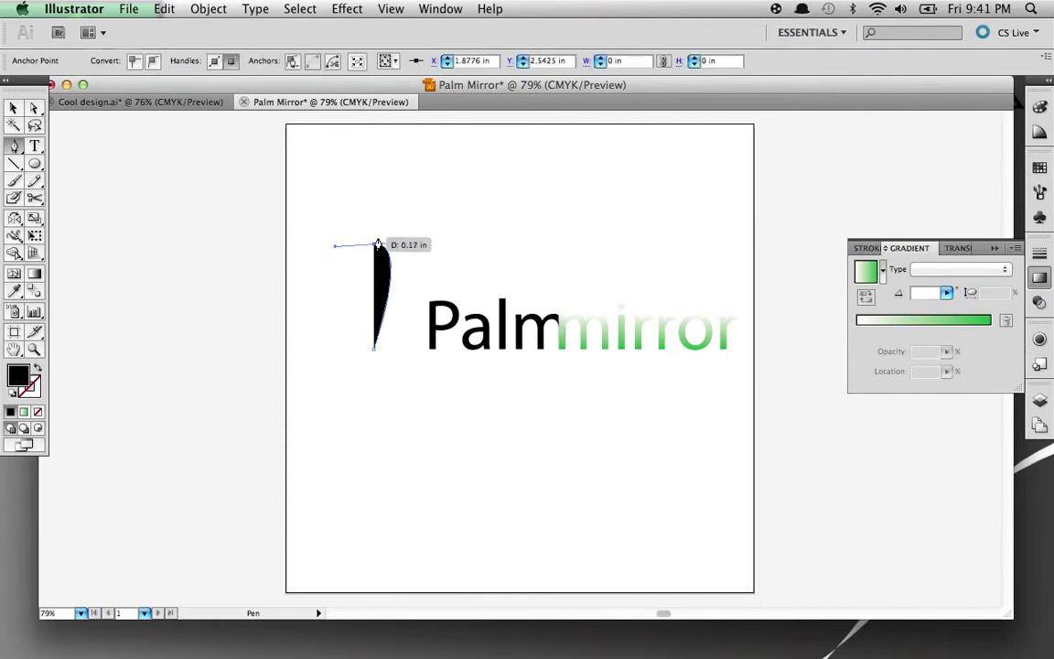
pyautogui.click(374, 247)
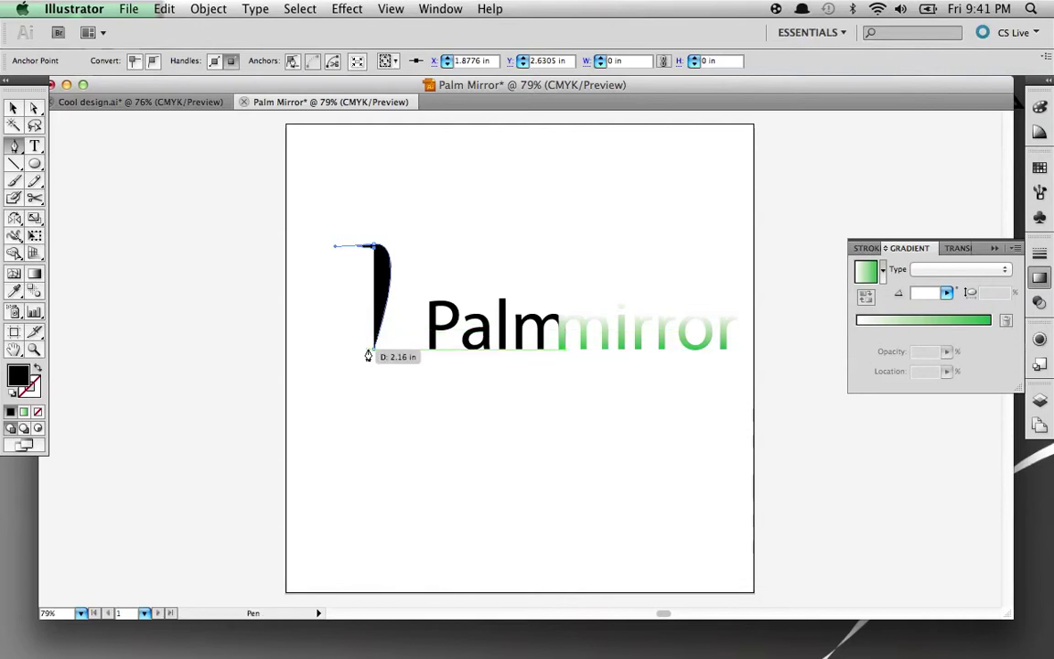
pyautogui.moveTo(368, 355); pyautogui.dragTo(347, 363)
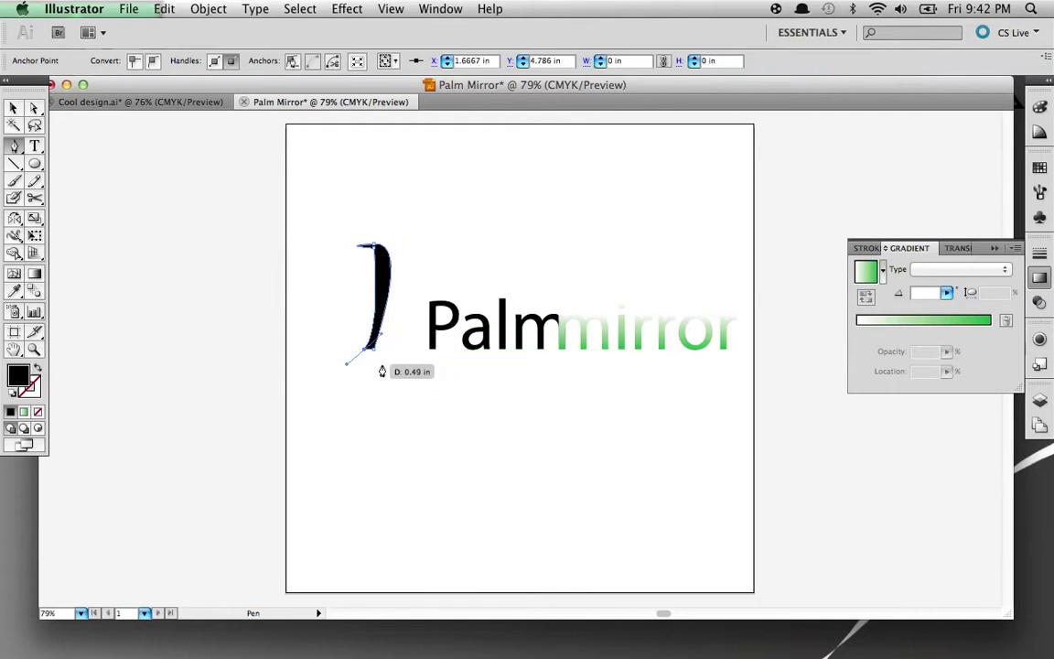
pyautogui.press('v')
# Fill the trunk with tan and shift it slightly right toward 'Palm'
pyautogui.click(442, 452)
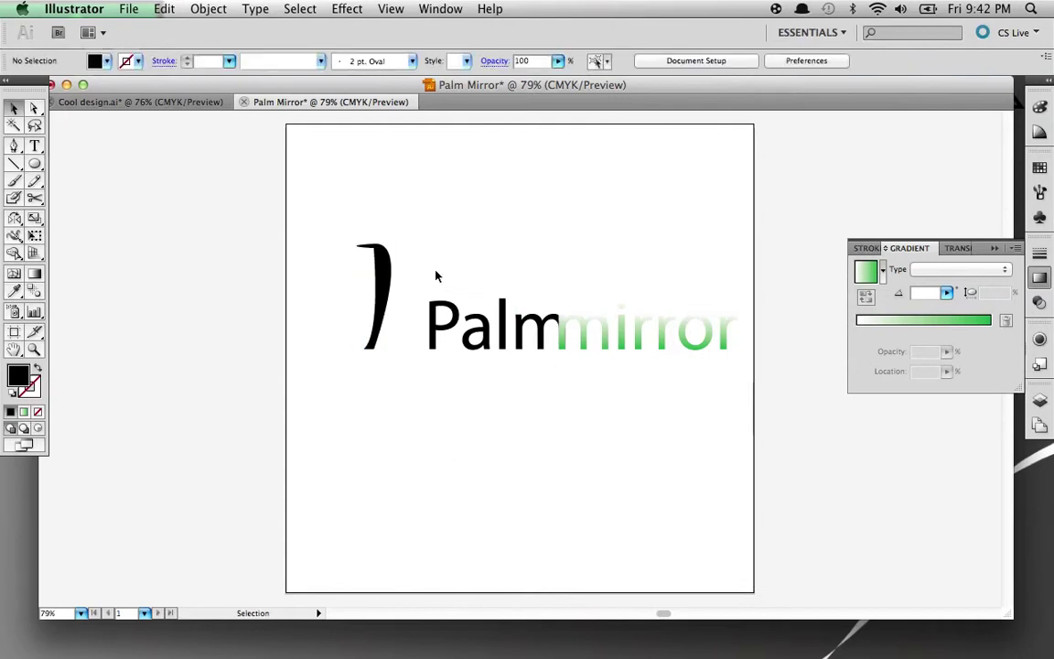
pyautogui.click(384, 284)
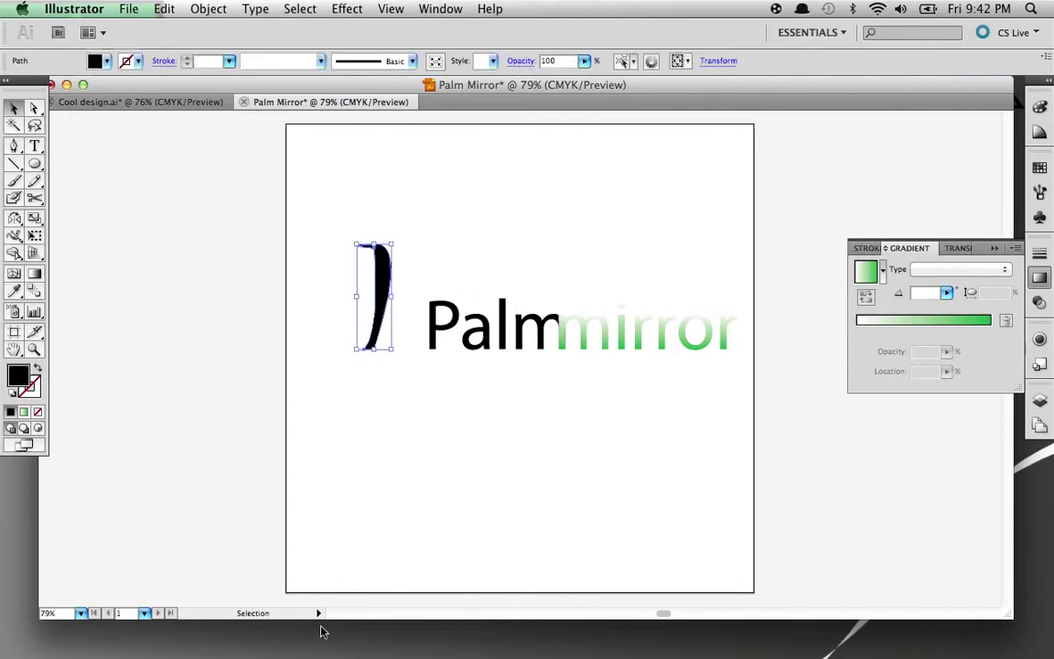
pyautogui.click(96, 60)
pyautogui.click(95, 103)
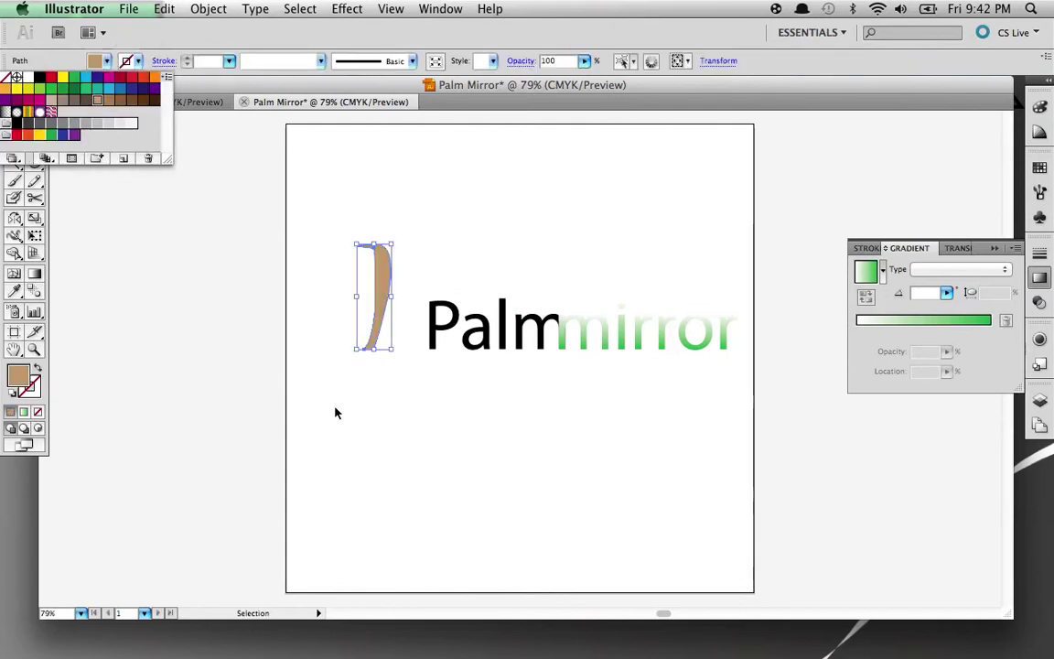
pyautogui.click(332, 408)
pyautogui.moveTo(376, 291); pyautogui.dragTo(395, 277)
pyautogui.click(423, 279)
# Draw a small curved leaf path with the Pen tool
pyautogui.click(301, 247)
pyautogui.click(14, 147)
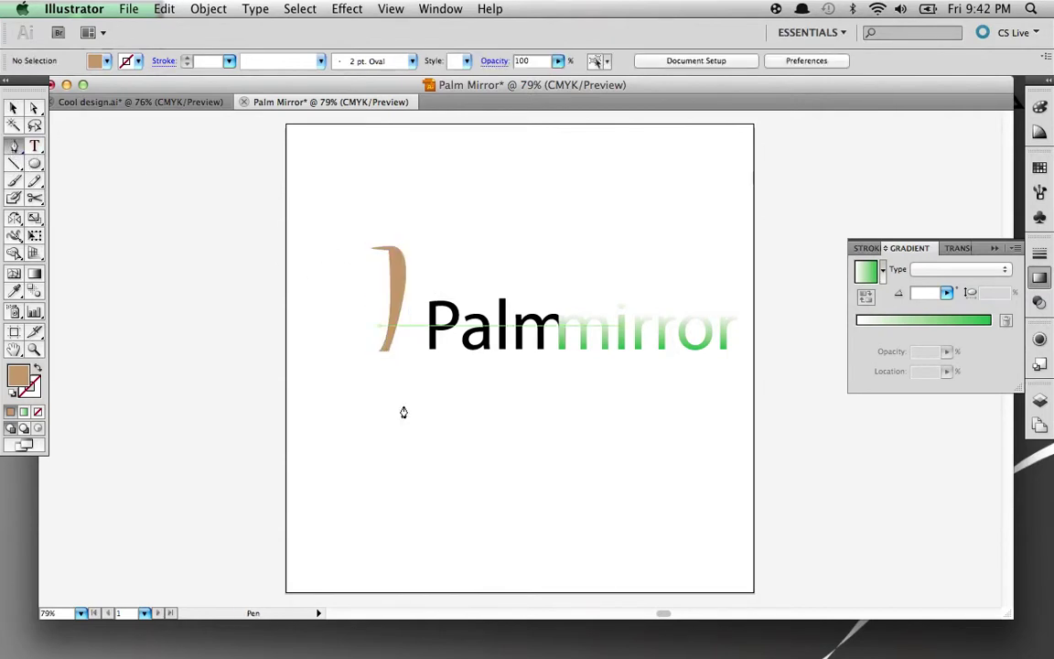
pyautogui.moveTo(436, 437); pyautogui.dragTo(470, 441)
pyautogui.keyDown('super'); pyautogui.click(470, 440); pyautogui.keyUp('super')
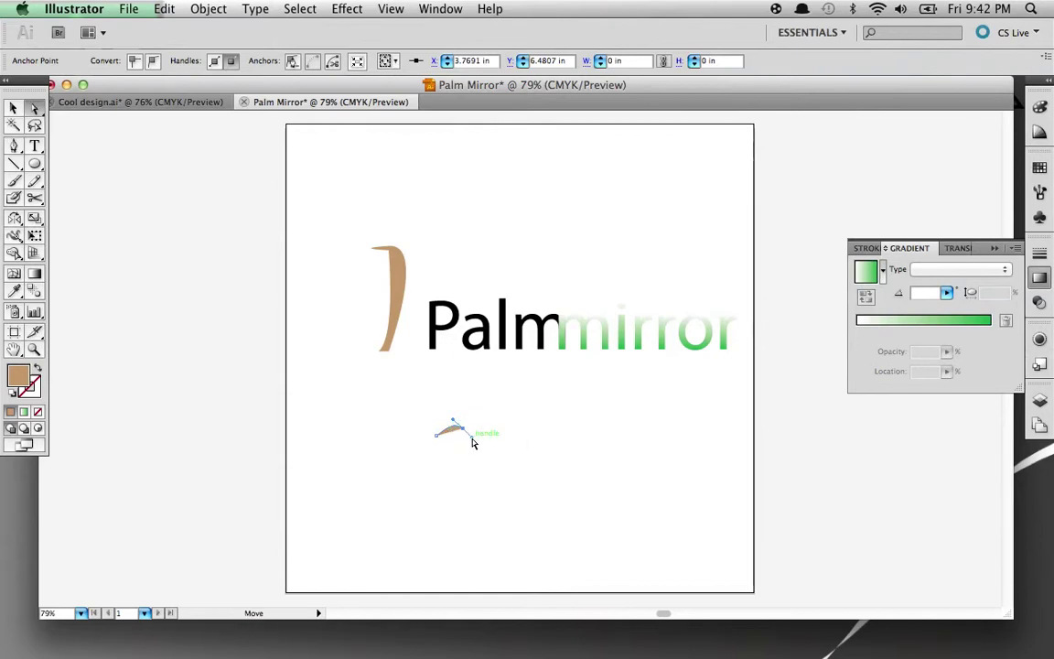
pyautogui.keyDown('super'); pyautogui.click(472, 441); pyautogui.keyUp('super')
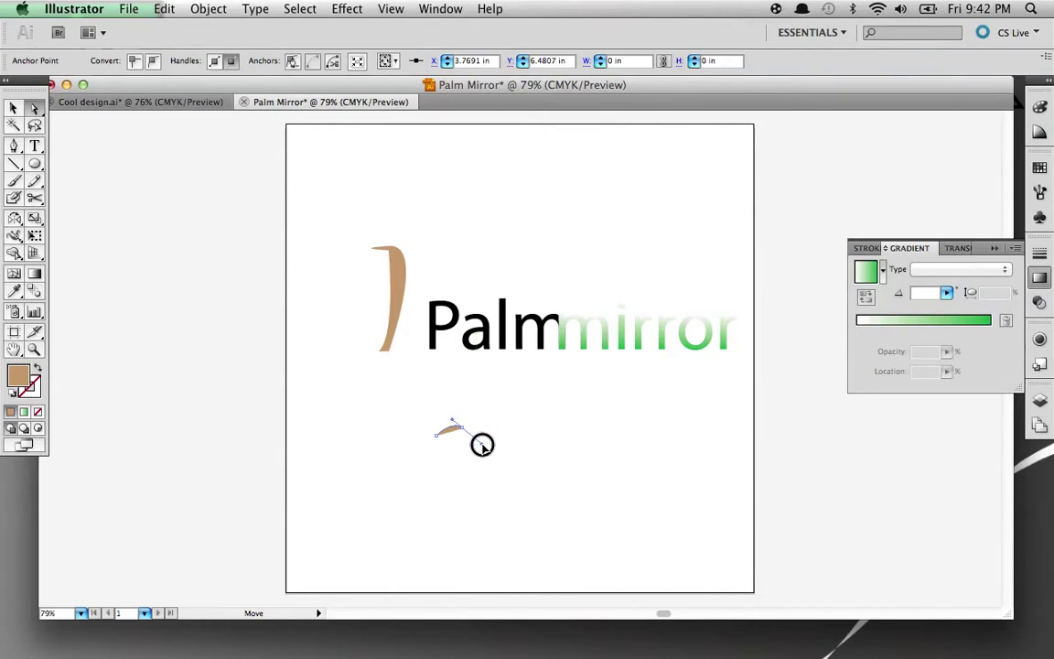
pyautogui.moveTo(477, 447); pyautogui.dragTo(468, 440)
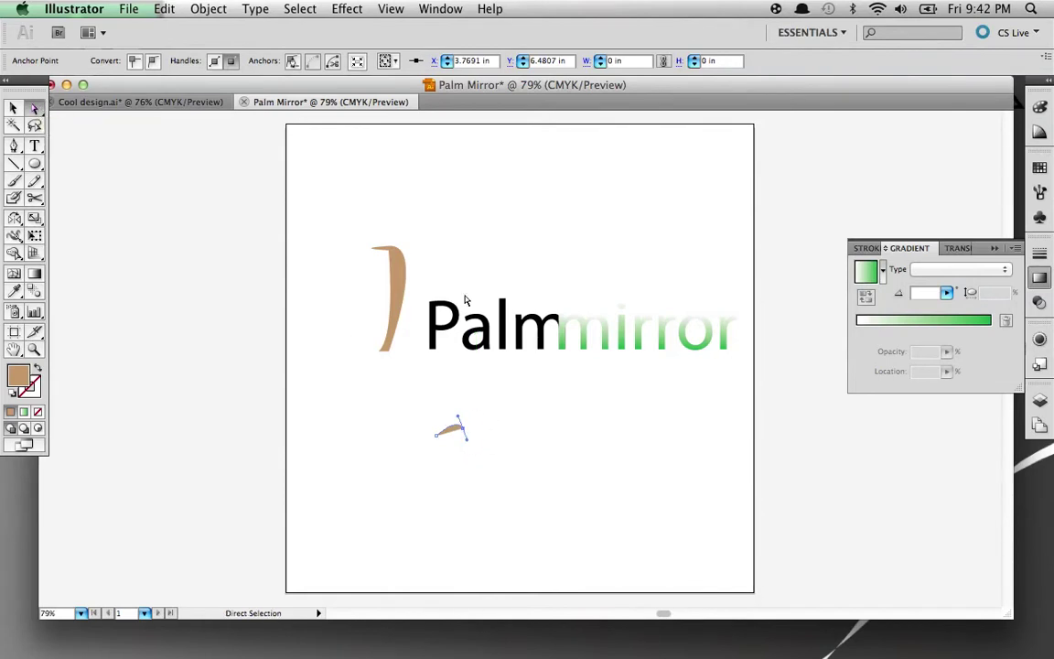
# Move the leaf up to the top right of the trunk
pyautogui.press('v')
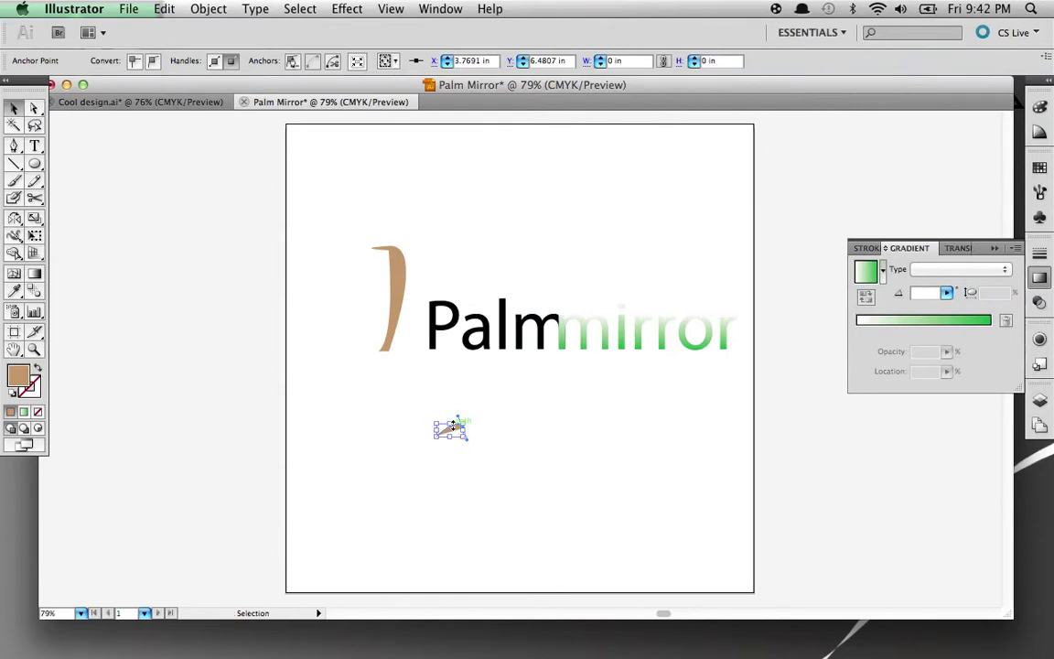
pyautogui.moveTo(449, 432); pyautogui.dragTo(413, 287)
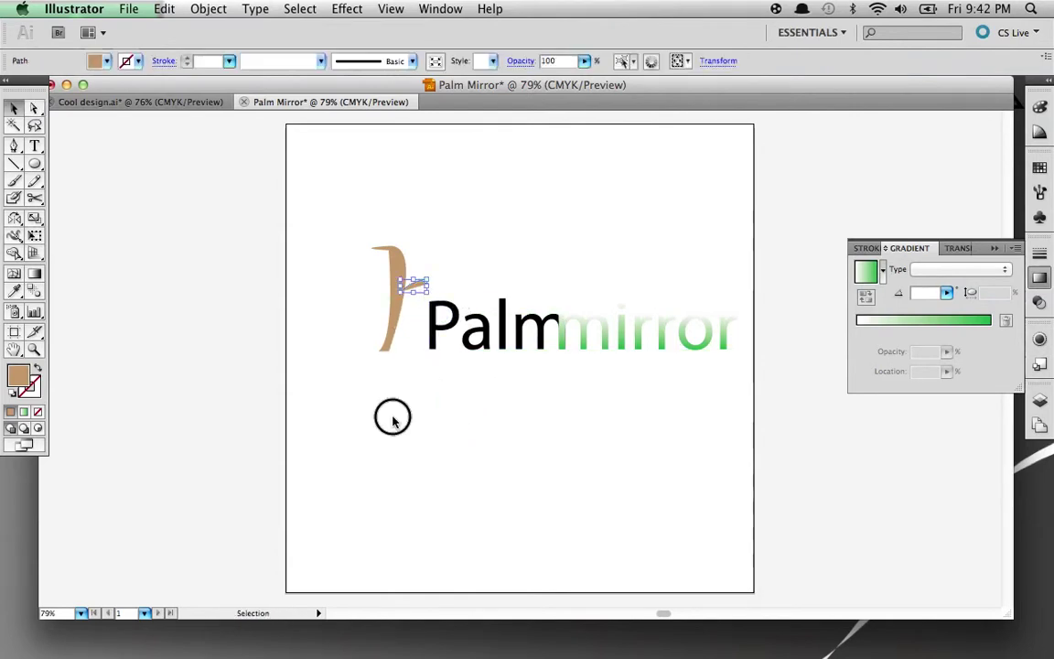
pyautogui.click(394, 422)
pyautogui.click(414, 286)
# Fill the leaf dark green and nudge it up and right on the trunk
pyautogui.click(100, 60)
pyautogui.click(52, 91)
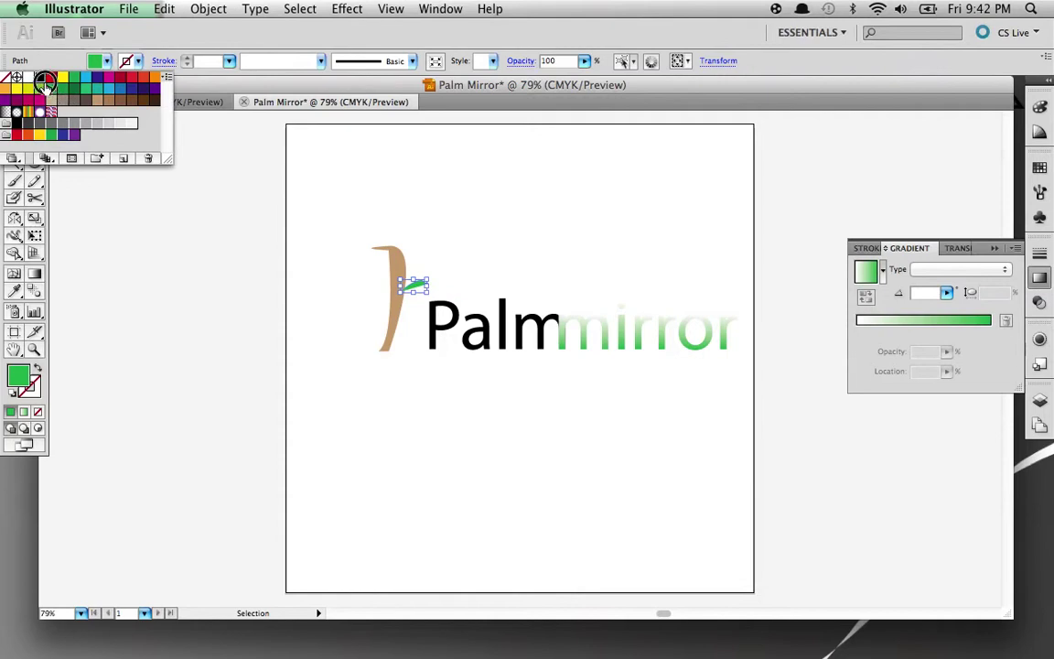
pyautogui.click(40, 79)
pyautogui.click(40, 89)
pyautogui.click(311, 385)
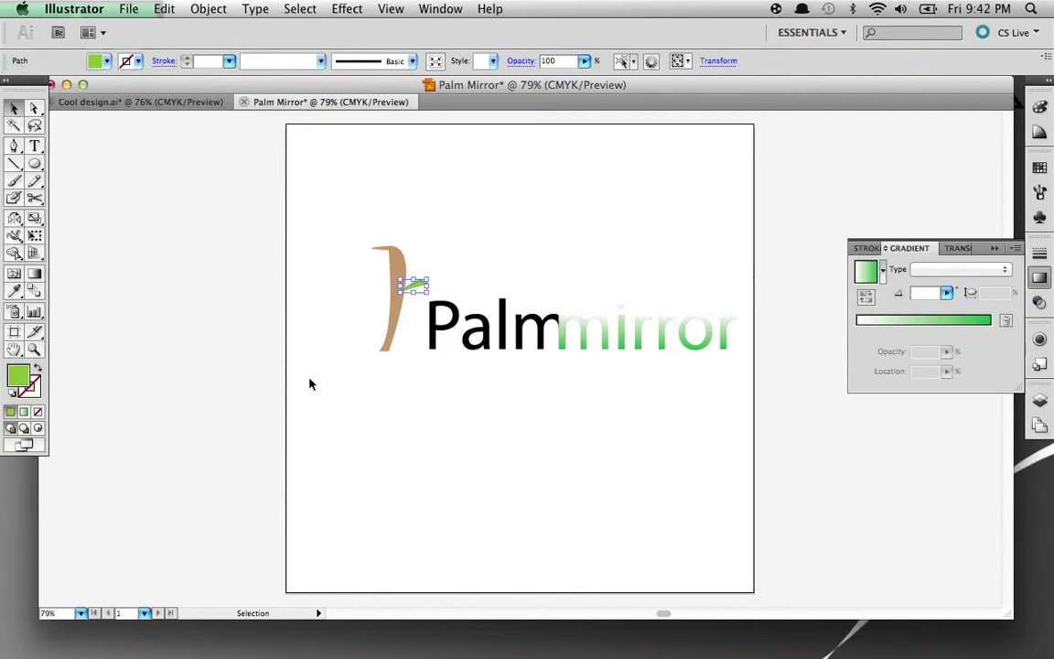
pyautogui.click(414, 444)
pyautogui.click(411, 284)
pyautogui.click(100, 66)
pyautogui.click(53, 89)
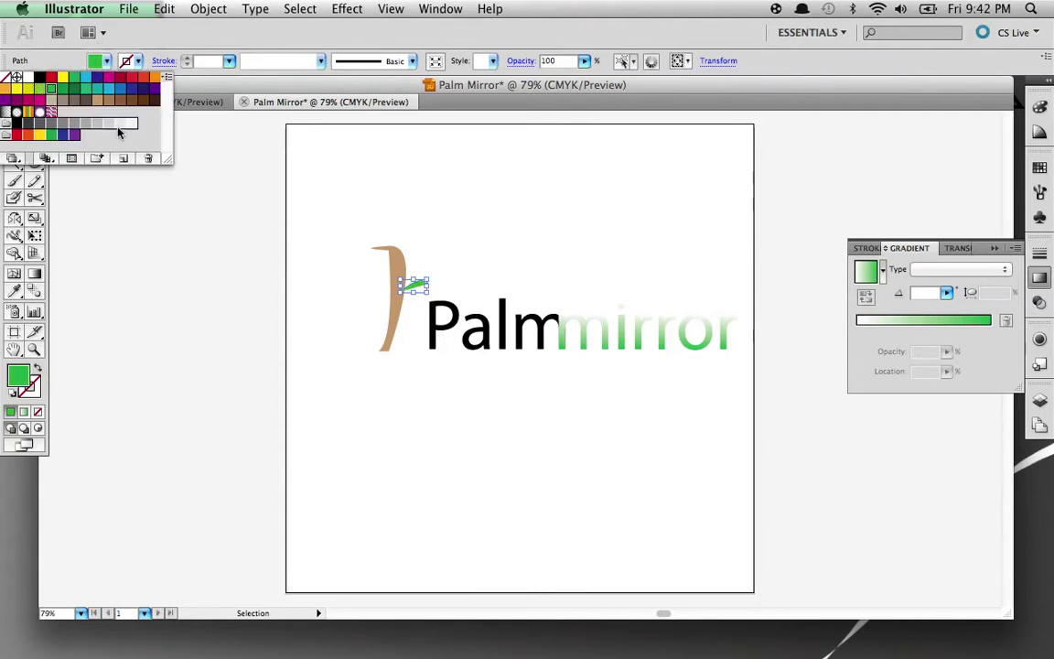
pyautogui.click(521, 373)
pyautogui.moveTo(418, 284); pyautogui.dragTo(423, 277)
pyautogui.click(430, 419)
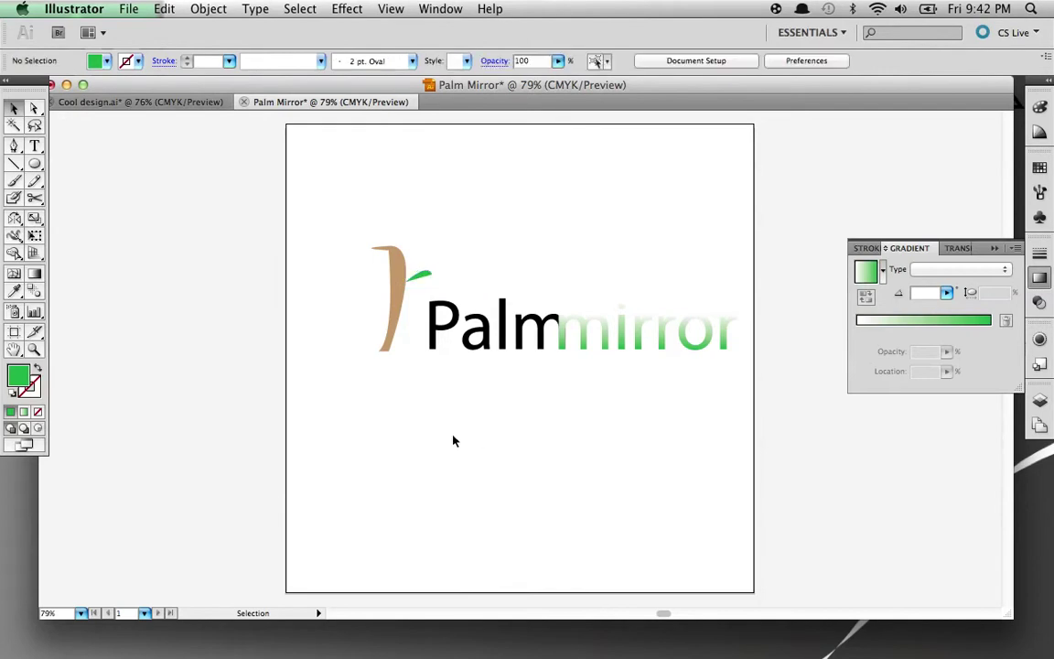
# Compare with the Cool design.ai reference, then flip the leaf horizontally and tilt it
pyautogui.click(187, 102)
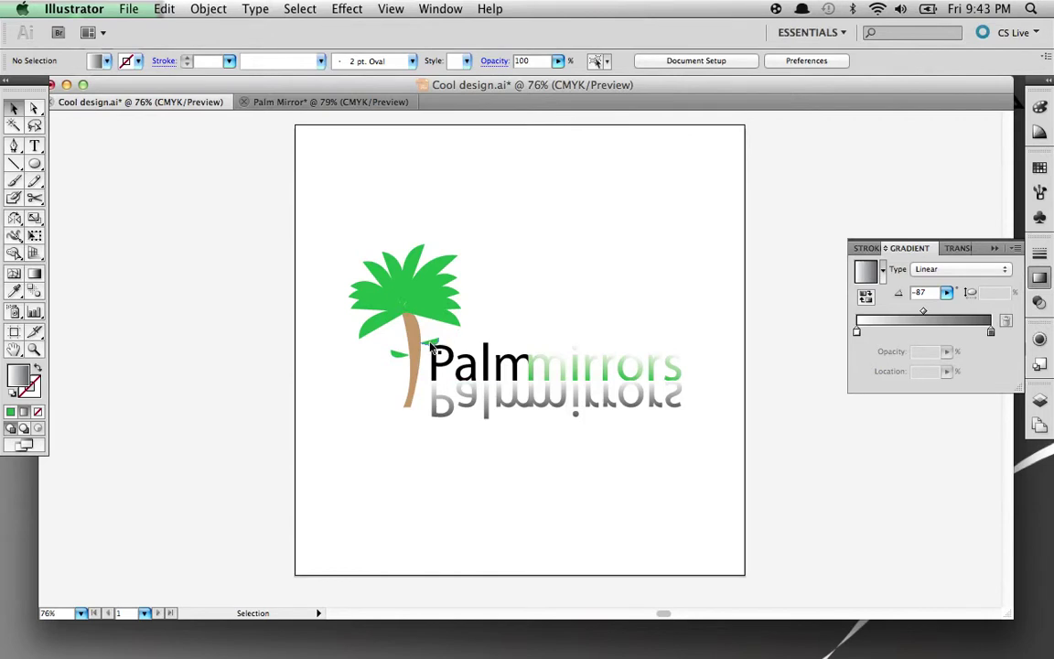
pyautogui.click(261, 101)
pyautogui.click(418, 276)
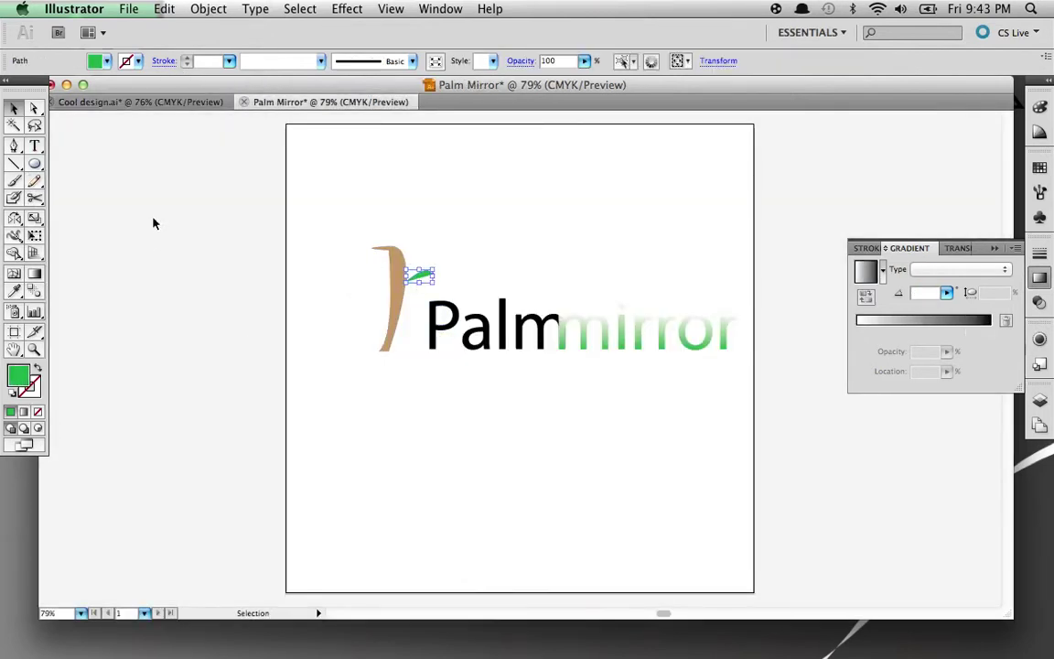
pyautogui.click(15, 220)
pyautogui.doubleClick(16, 219)
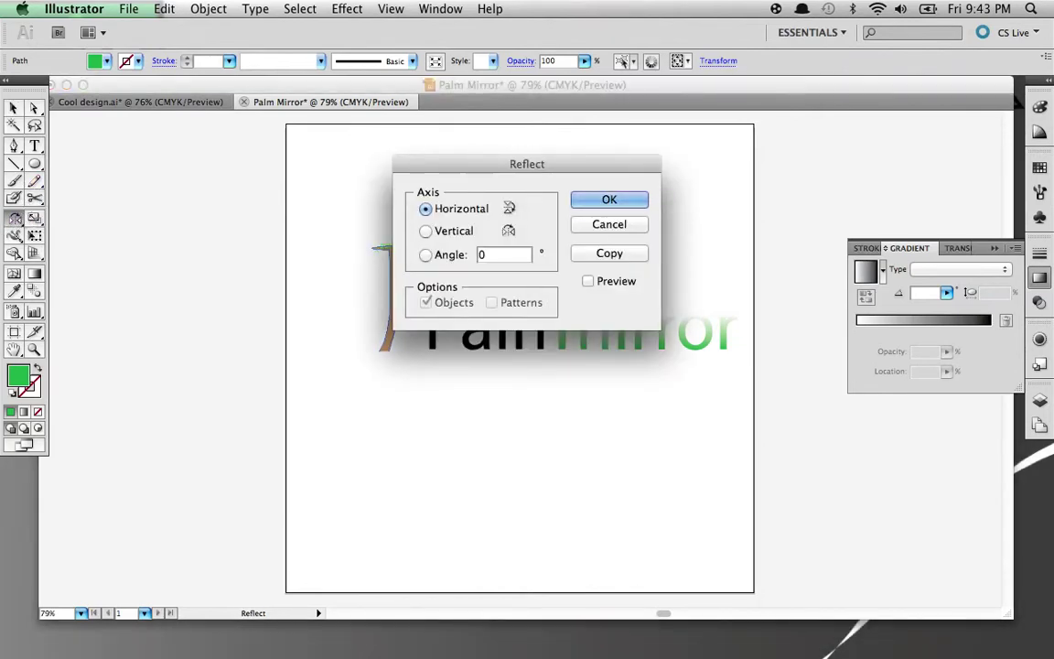
pyautogui.moveTo(466, 167); pyautogui.dragTo(372, 388)
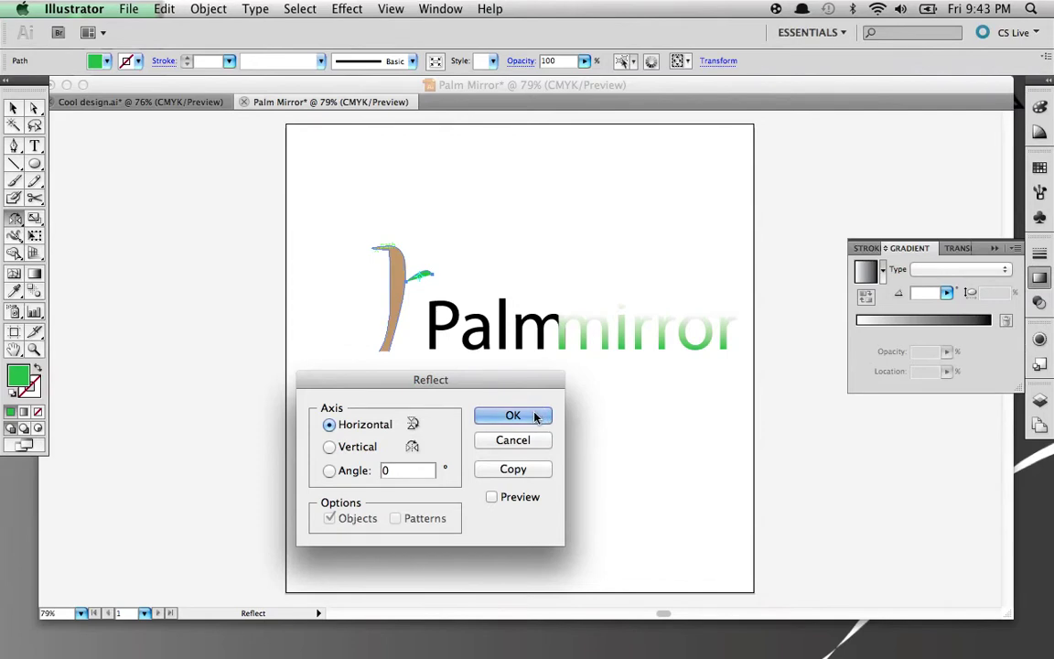
pyautogui.click(494, 419)
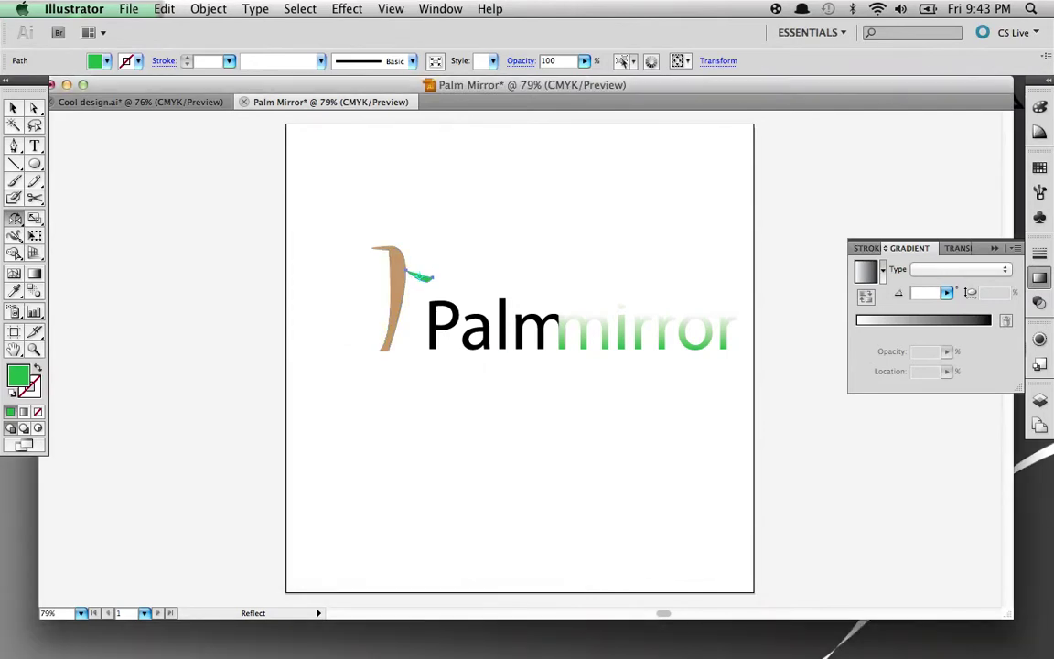
pyautogui.press('v')
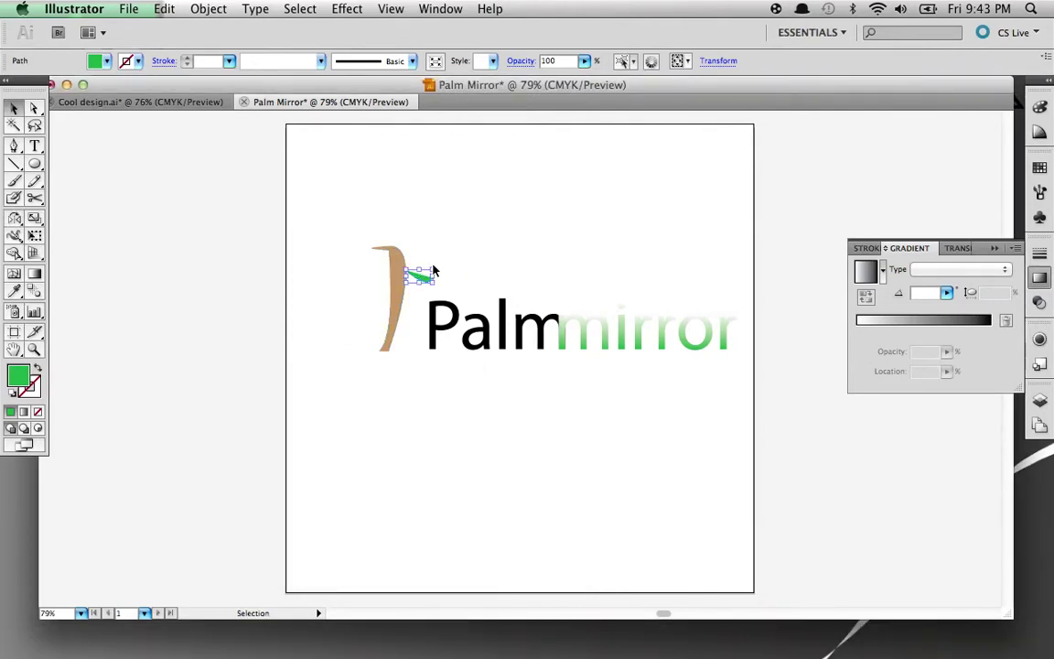
pyautogui.moveTo(433, 266); pyautogui.dragTo(416, 283)
pyautogui.click(475, 280)
pyautogui.click(440, 383)
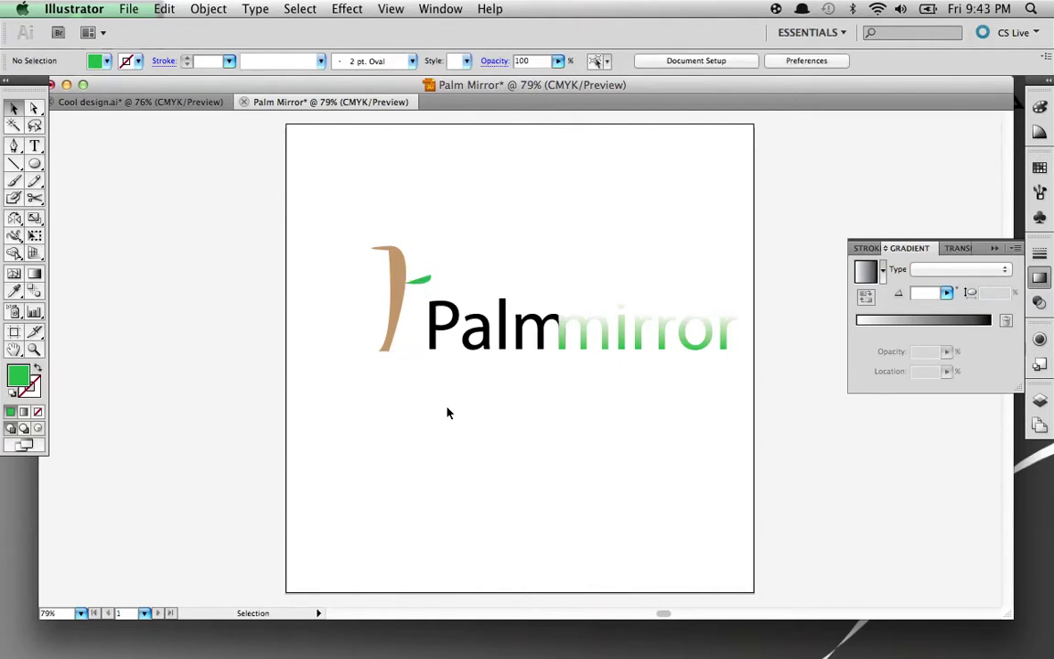
# Duplicate the leaf, reflect the copy vertically, and place it on the trunk's left side
pyautogui.click(417, 287)
pyautogui.press('super+c')
pyautogui.press('super+v')
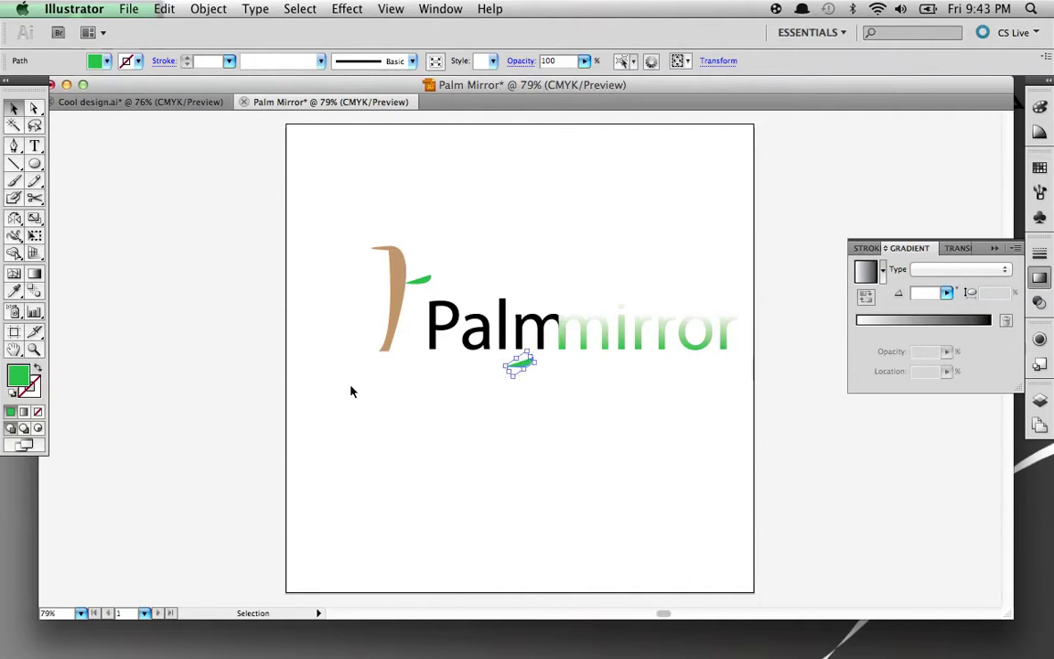
pyautogui.click(403, 380)
pyautogui.moveTo(523, 364); pyautogui.dragTo(341, 400)
pyautogui.press('o')
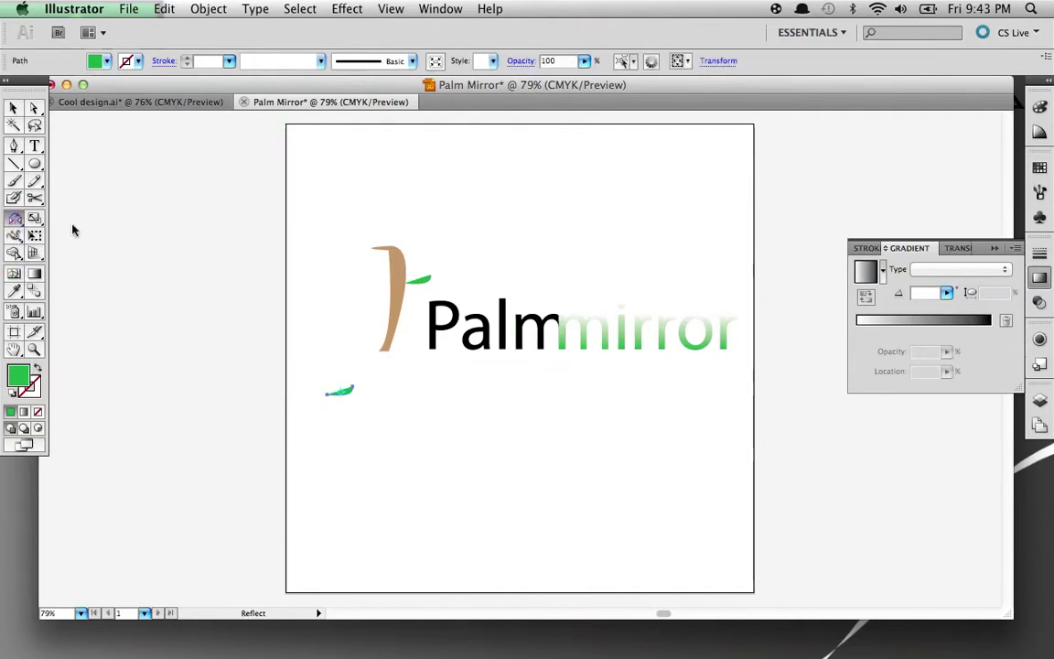
pyautogui.press('Return')
pyautogui.click(426, 230)
pyautogui.click(610, 201)
pyautogui.press('v')
pyautogui.moveTo(340, 397); pyautogui.dragTo(372, 290)
pyautogui.click(380, 478)
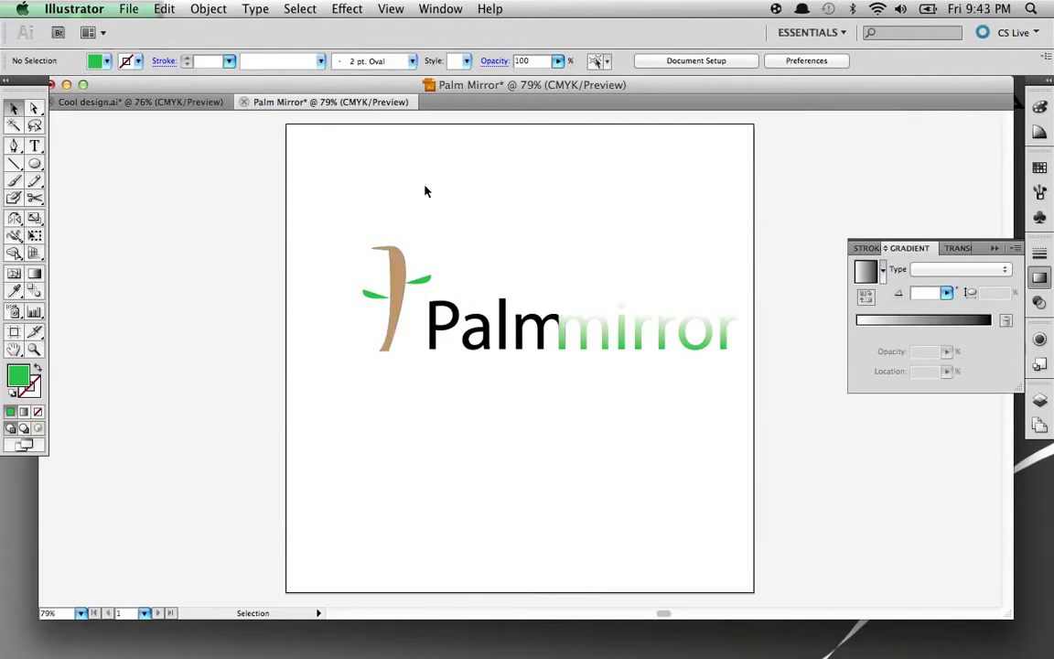
# Draw a larger curved leaf with the Pen tool and move it to the trunk top
pyautogui.click(15, 145)
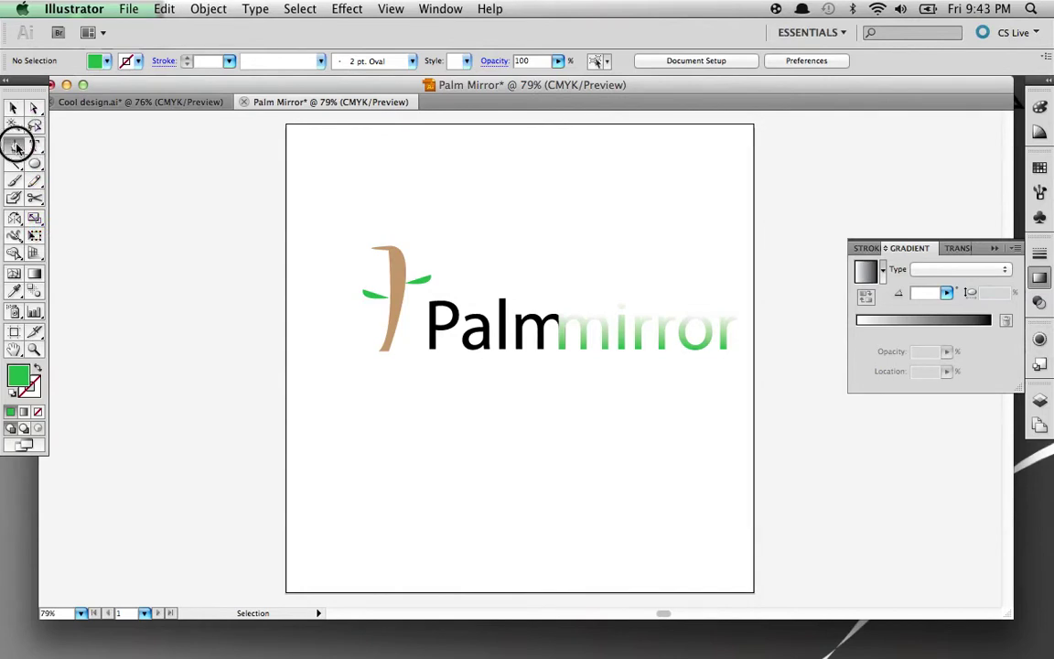
pyautogui.moveTo(449, 370); pyautogui.dragTo(446, 440)
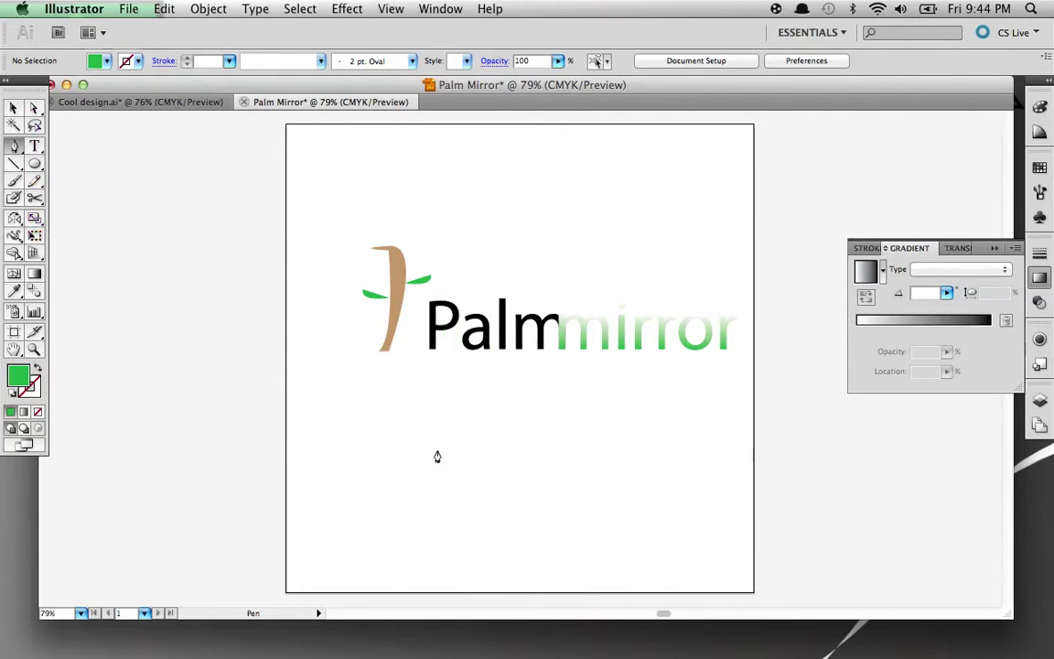
pyautogui.click(437, 450)
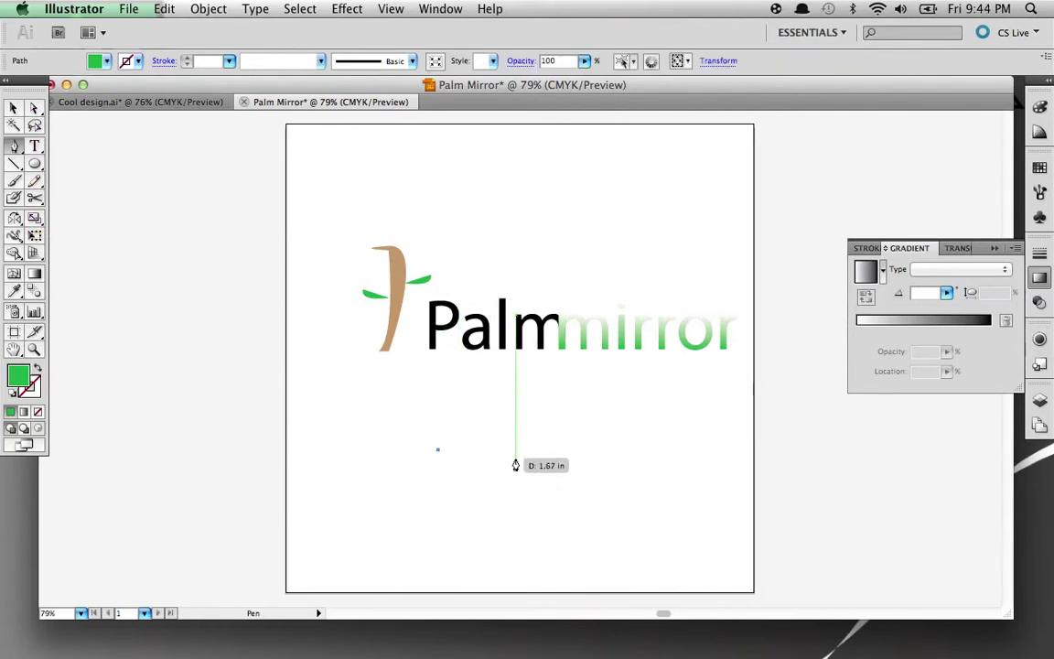
pyautogui.moveTo(516, 460); pyautogui.dragTo(530, 498)
pyautogui.press('v')
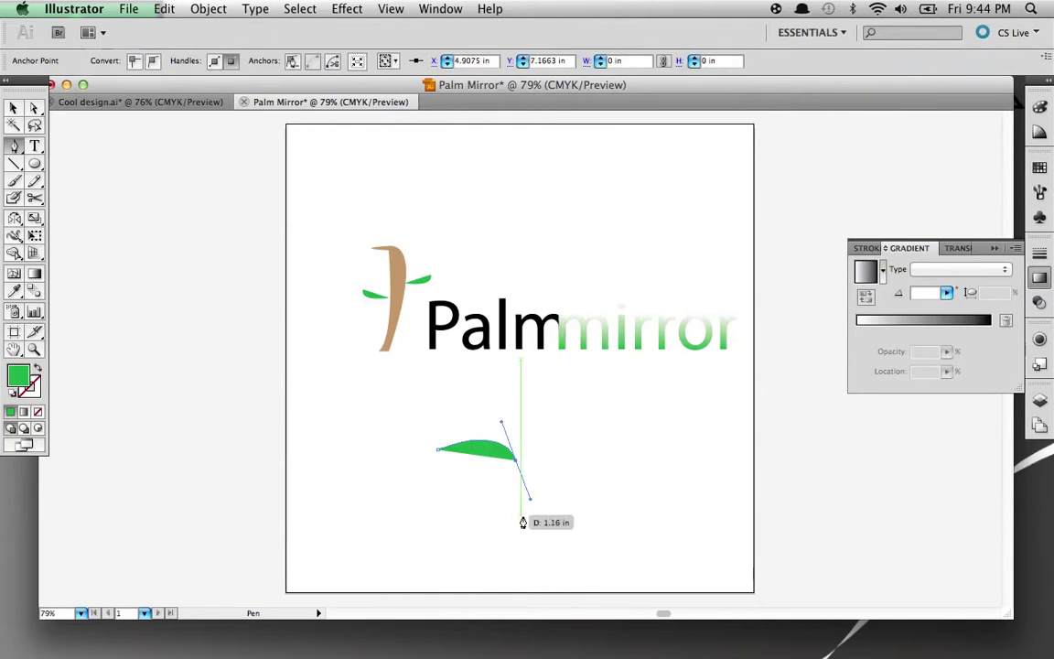
pyautogui.moveTo(480, 445); pyautogui.dragTo(431, 239)
# Delete the stray leaf sitting under the Palm text
pyautogui.click(437, 403)
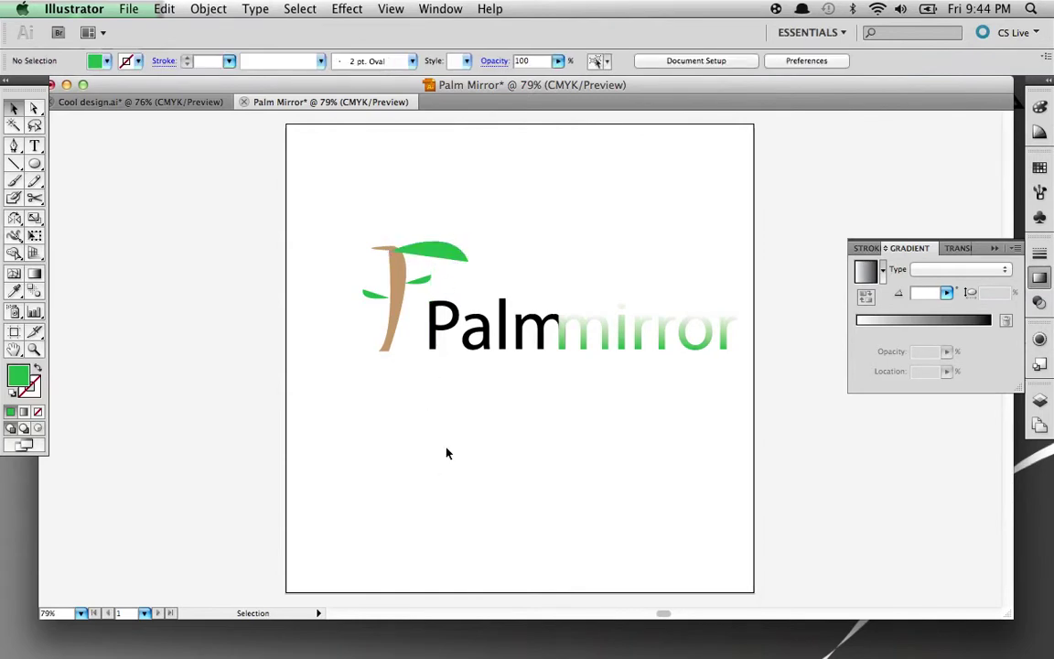
pyautogui.click(403, 227)
pyautogui.press('a')
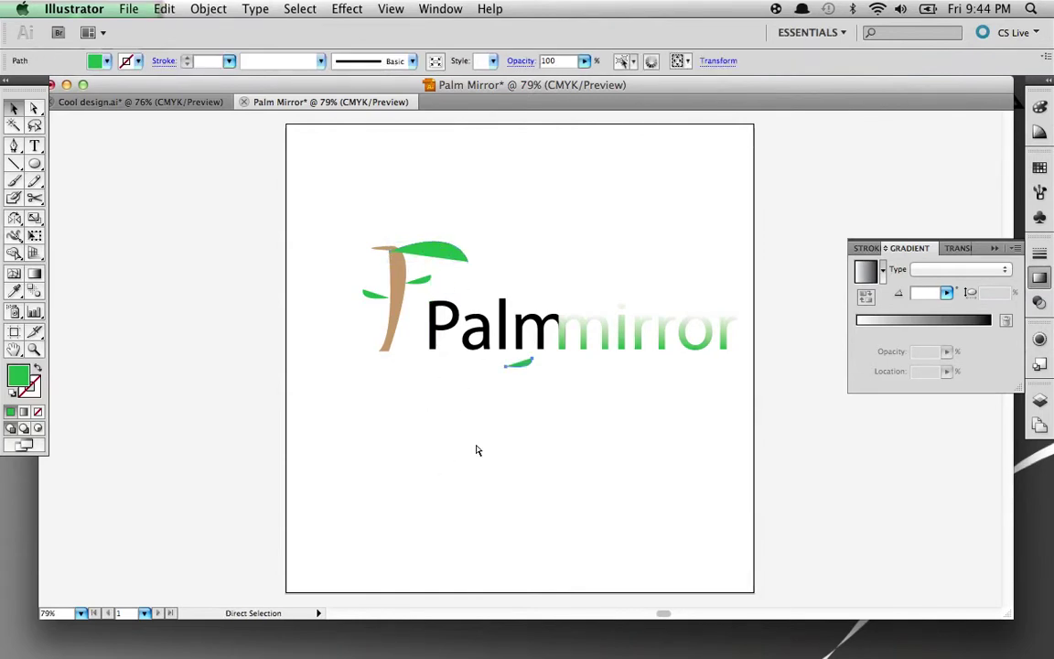
pyautogui.press('Delete')
# Duplicate the top leaf into the canopy and rotate one copy down-left
pyautogui.click(426, 250)
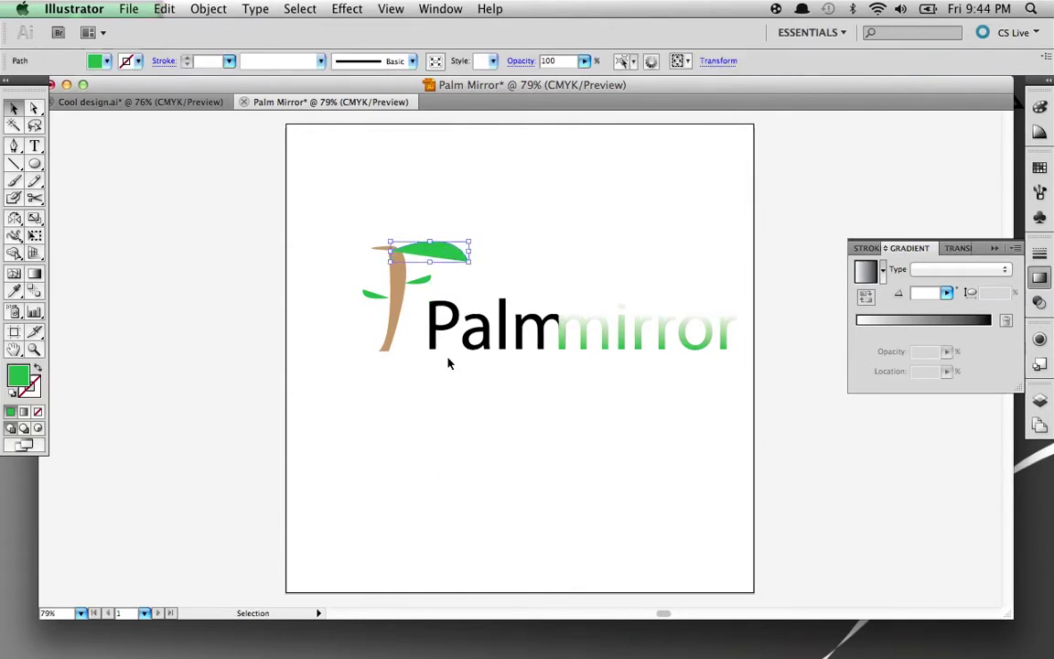
pyautogui.press('super+c')
pyautogui.press('super+v')
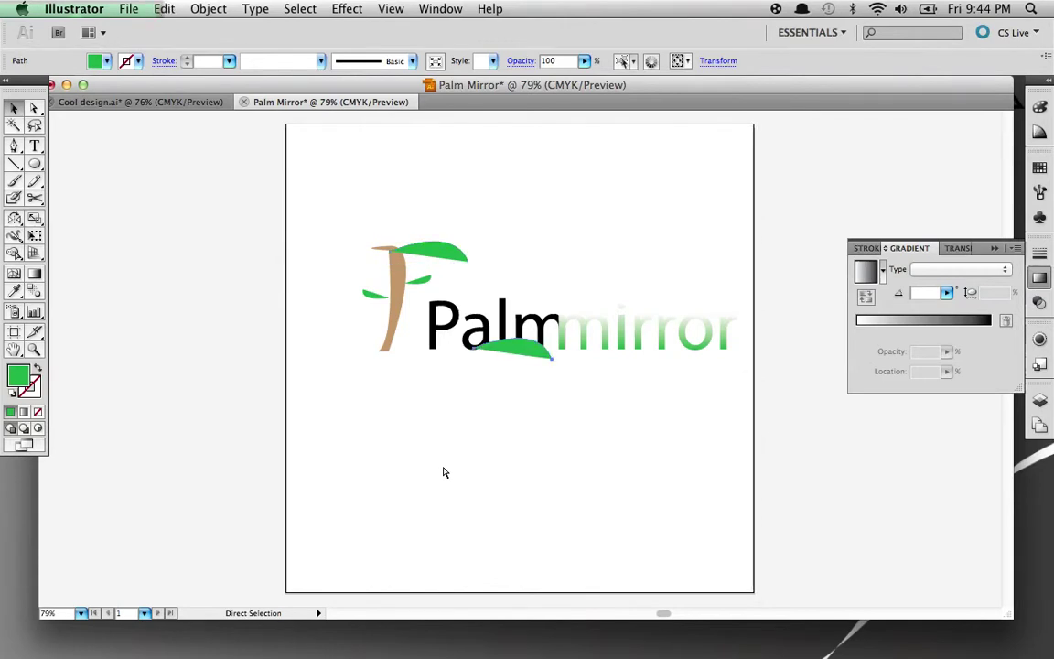
pyautogui.press('v')
pyautogui.moveTo(526, 357); pyautogui.dragTo(430, 244)
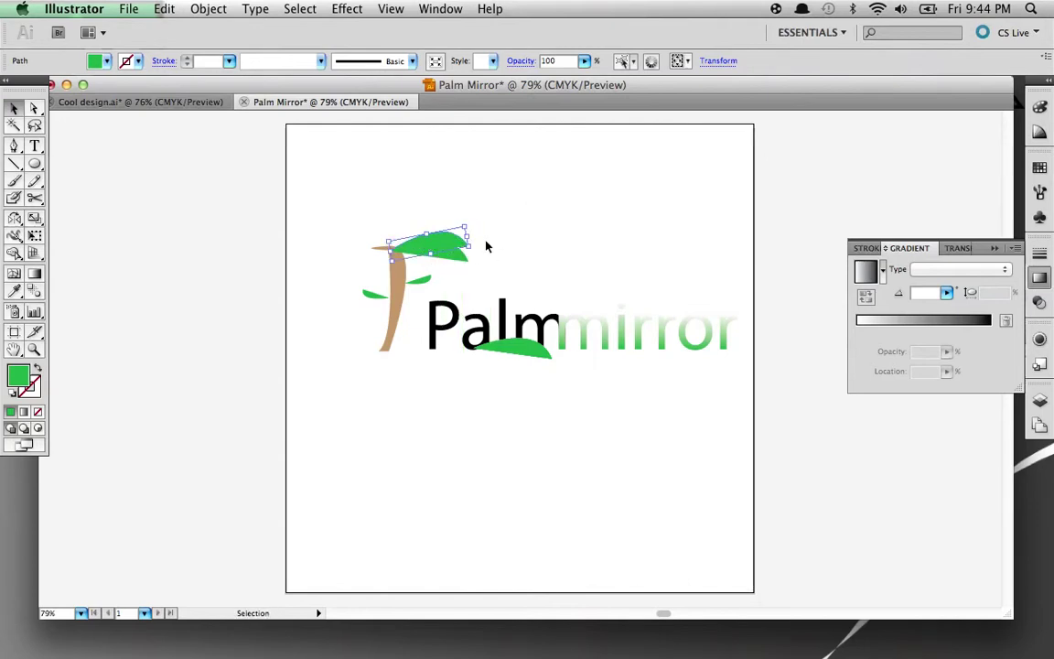
pyautogui.click(557, 287)
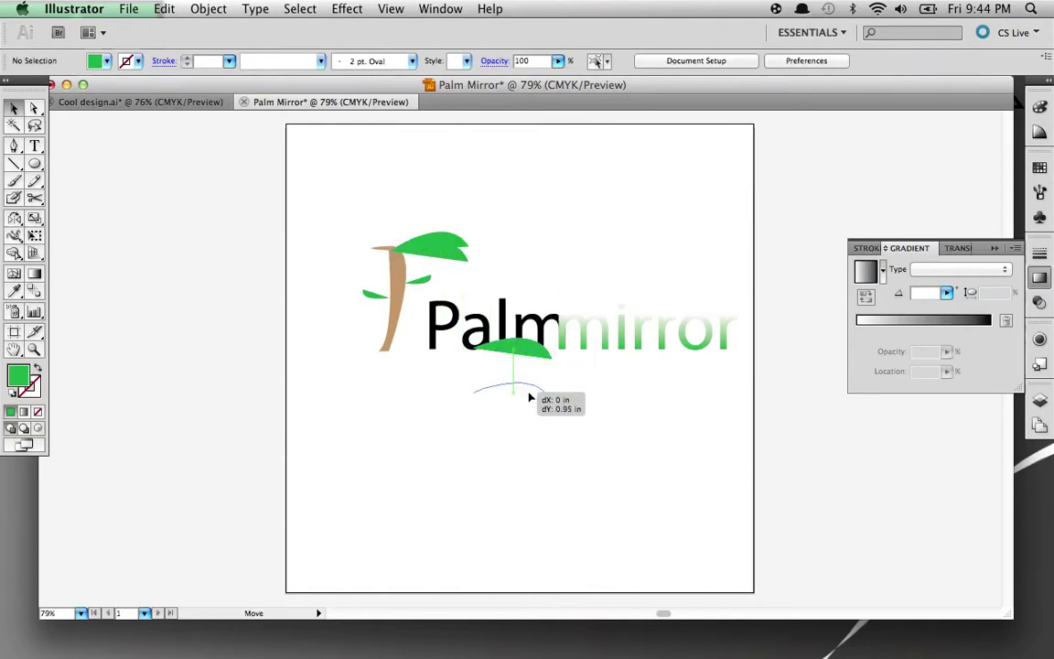
pyautogui.moveTo(529, 398); pyautogui.dragTo(474, 208)
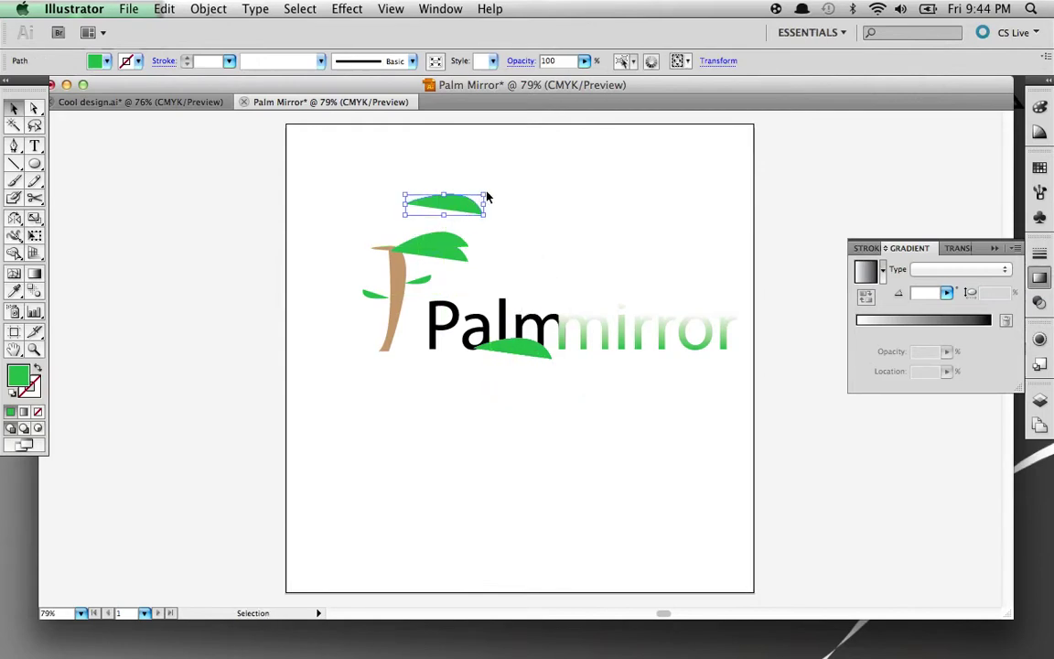
pyautogui.moveTo(491, 190); pyautogui.dragTo(436, 246)
pyautogui.click(490, 219)
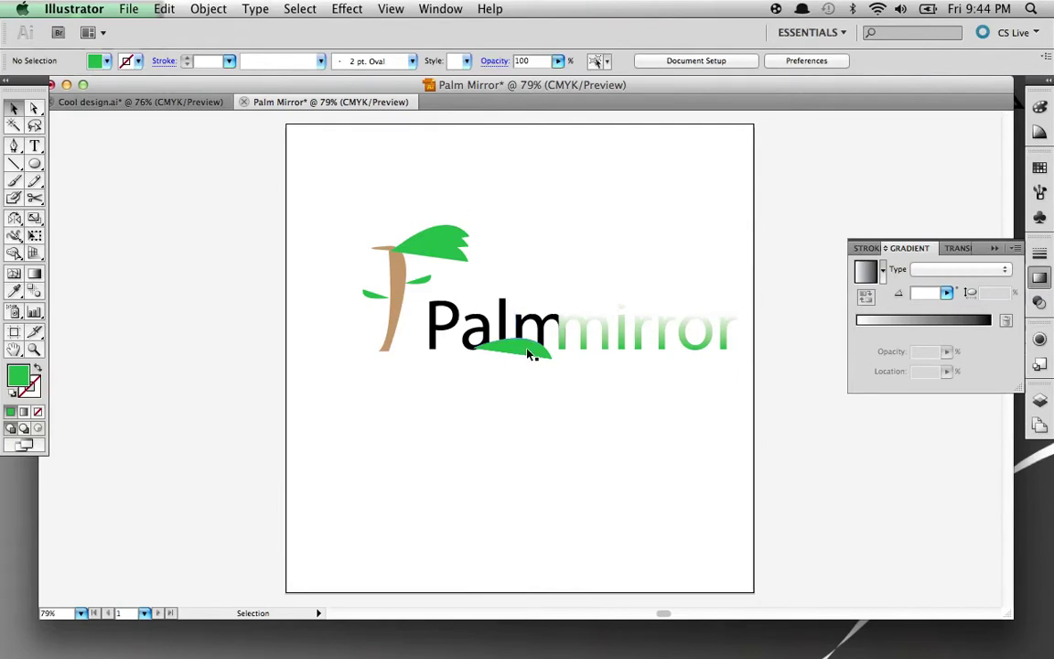
# Move another leaf copy into the canopy and adjust the top leaf's angle
pyautogui.moveTo(529, 353); pyautogui.dragTo(424, 236)
pyautogui.click(549, 262)
pyautogui.click(433, 229)
pyautogui.click(445, 200)
pyautogui.press('super+z')
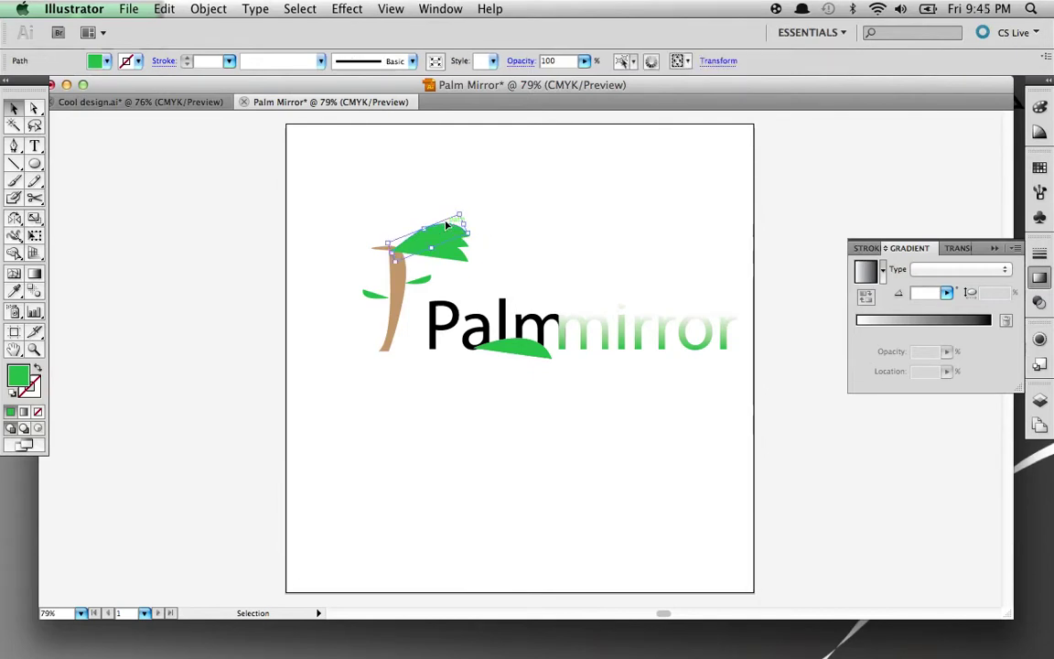
pyautogui.moveTo(463, 211); pyautogui.dragTo(438, 212)
pyautogui.press('super+z')
pyautogui.click(537, 257)
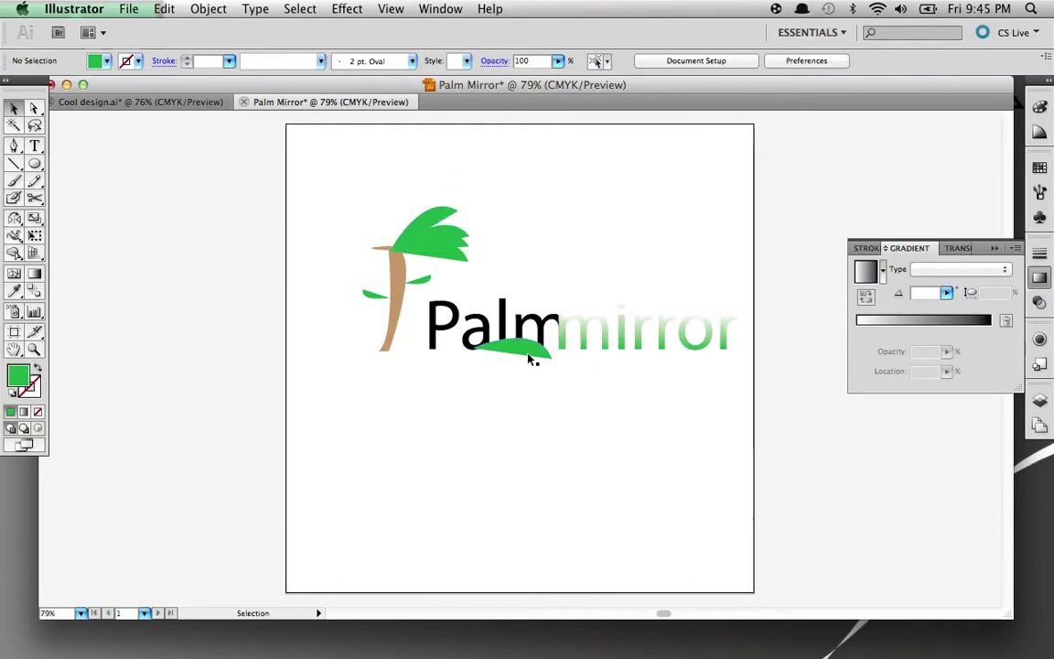
# Delete the extra duplicate and the leaf beneath Palm
pyautogui.moveTo(528, 358); pyautogui.dragTo(468, 422)
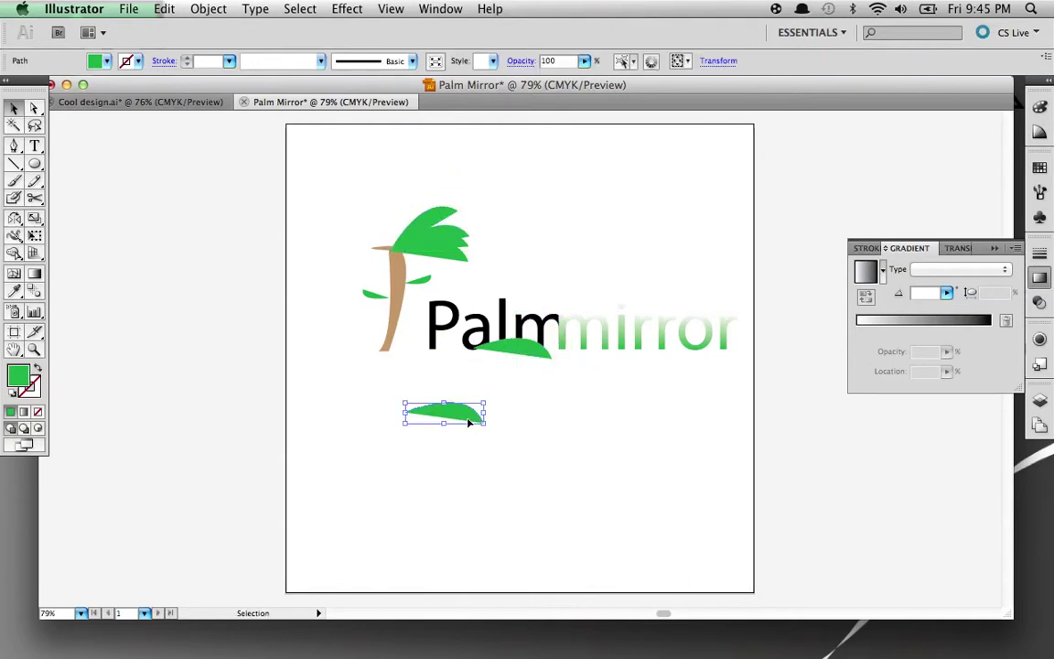
pyautogui.press('Delete')
pyautogui.press('\\')
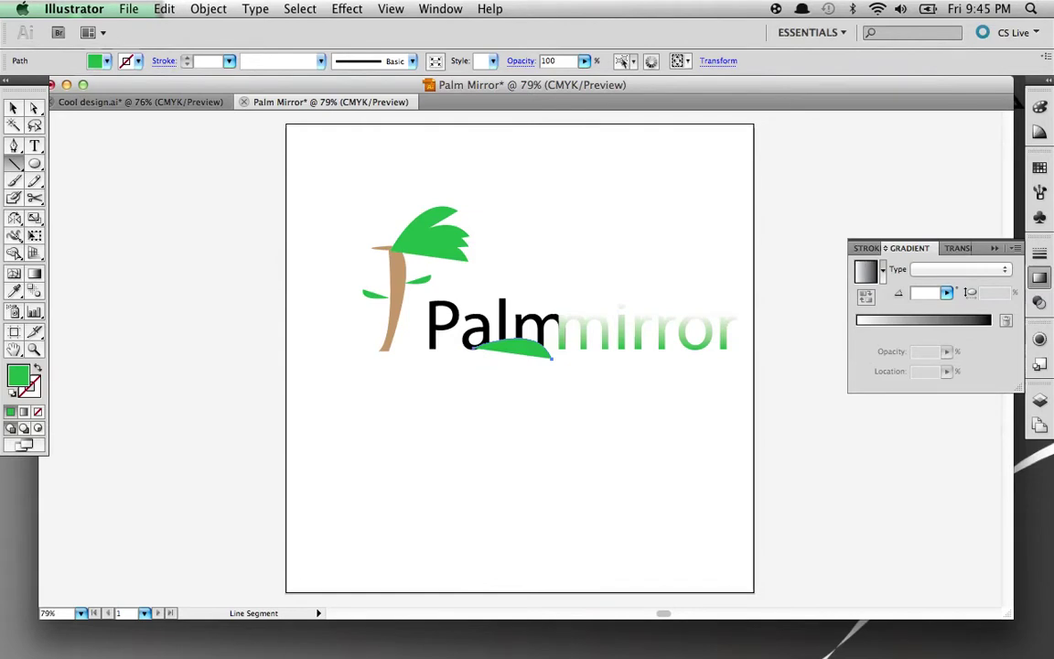
pyautogui.press('Delete')
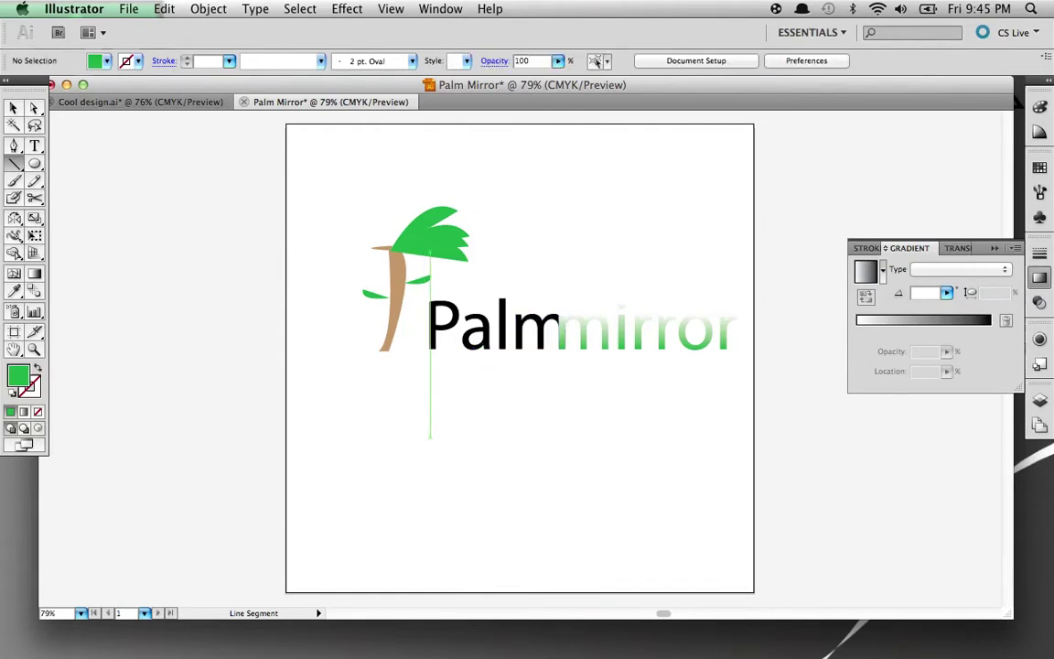
# Copy a canopy leaf, reflect it across the vertical axis, and place it left of the trunk
pyautogui.press('v')
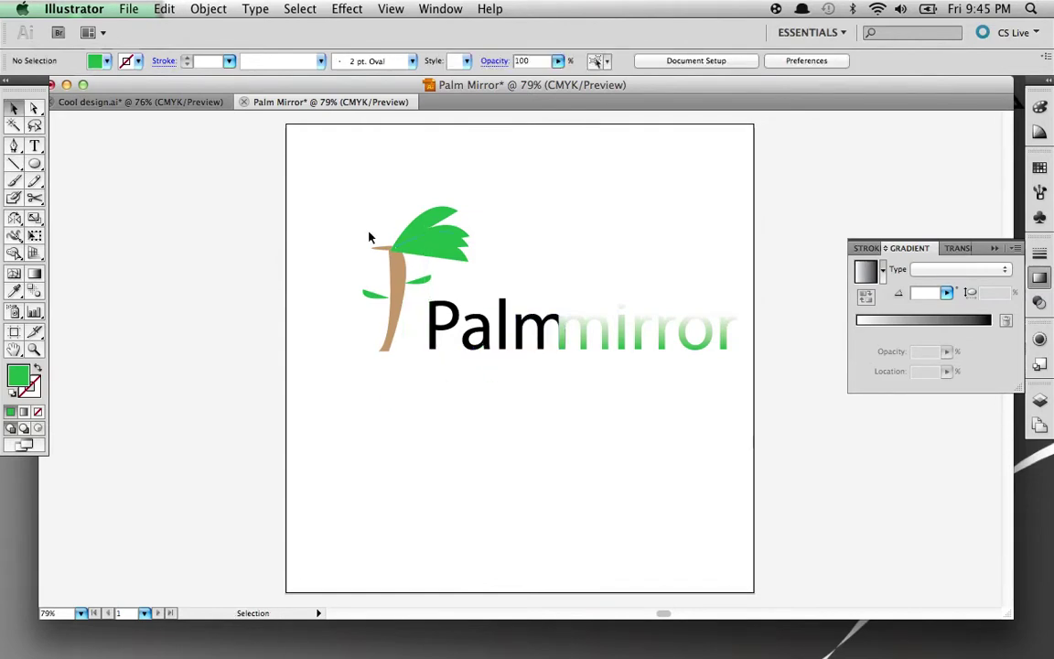
pyautogui.click(431, 217)
pyautogui.press('super+c')
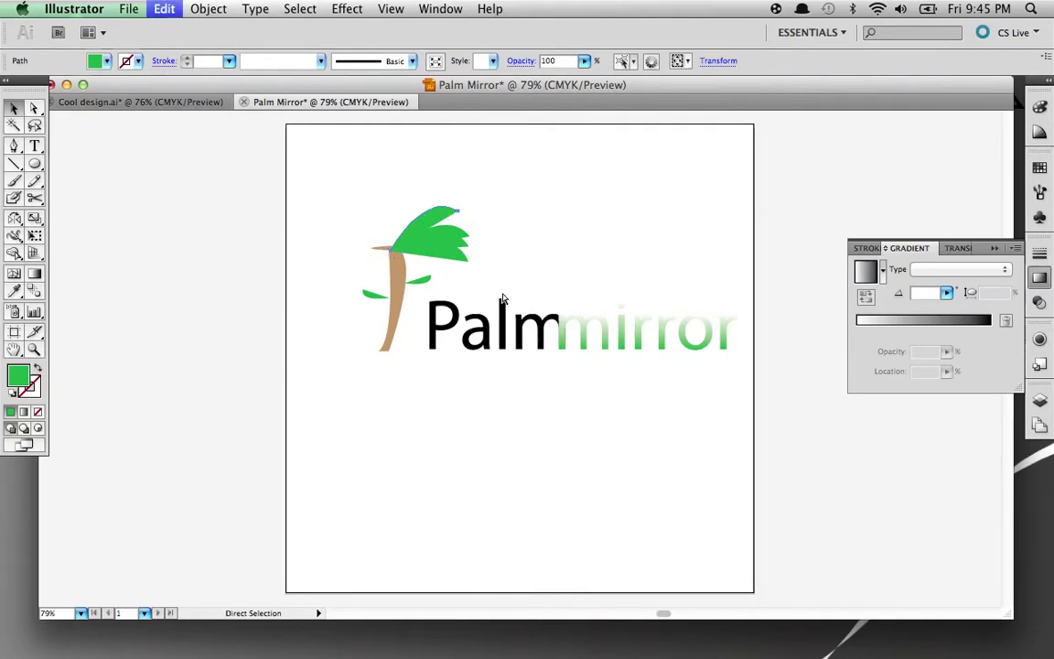
pyautogui.press('super+v')
pyautogui.moveTo(505, 370); pyautogui.dragTo(510, 509)
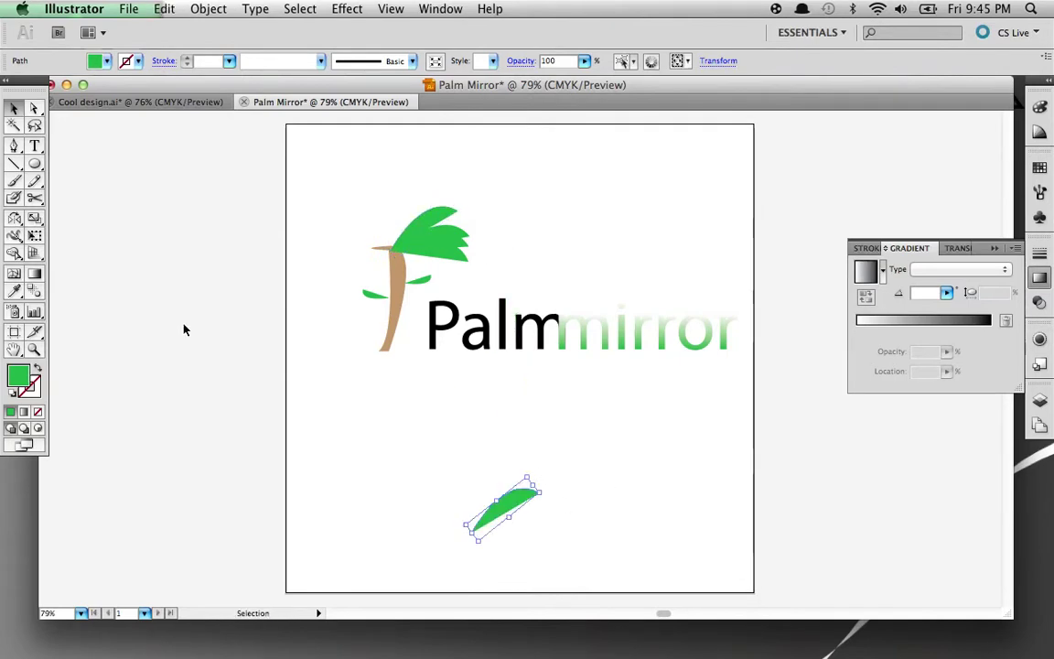
pyautogui.click(14, 200)
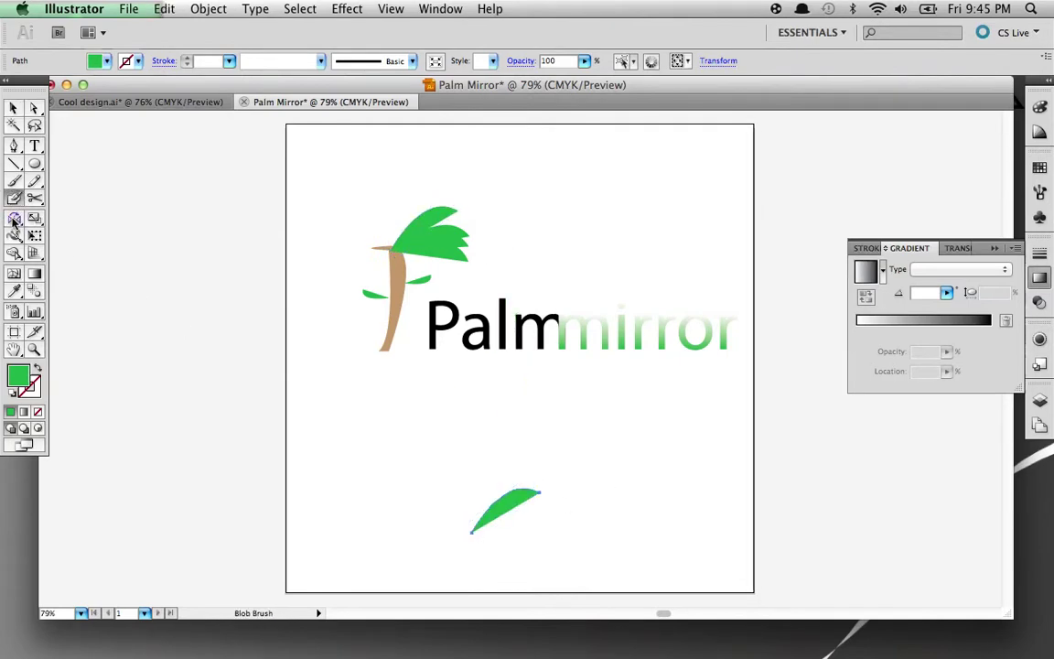
pyautogui.click(14, 220)
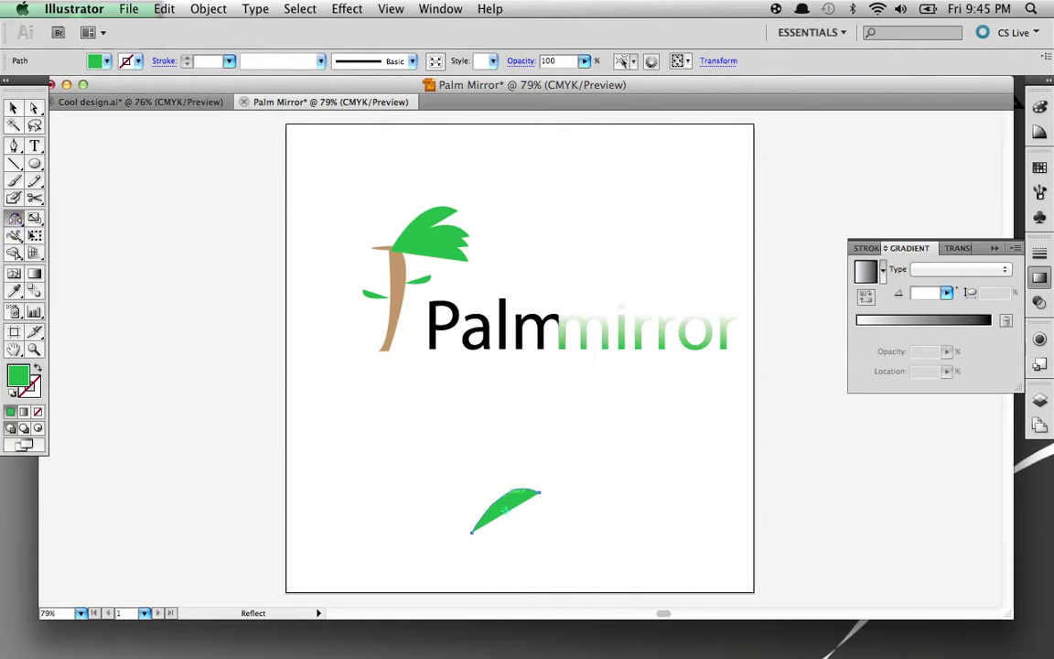
pyautogui.keyDown('alt'); pyautogui.click(454, 441); pyautogui.keyUp('alt')
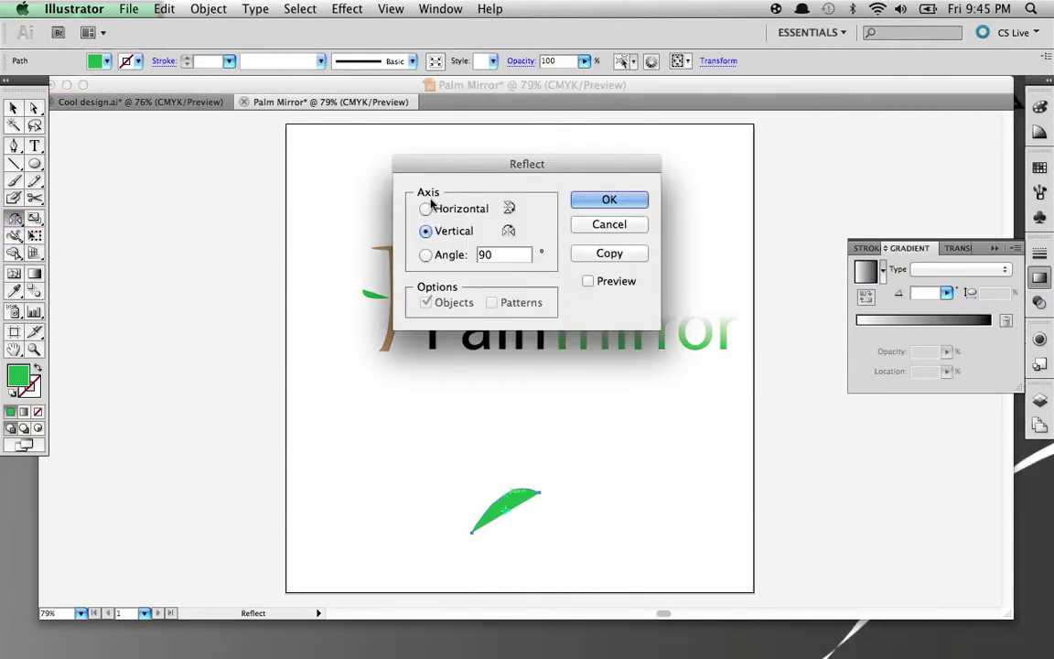
pyautogui.click(606, 197)
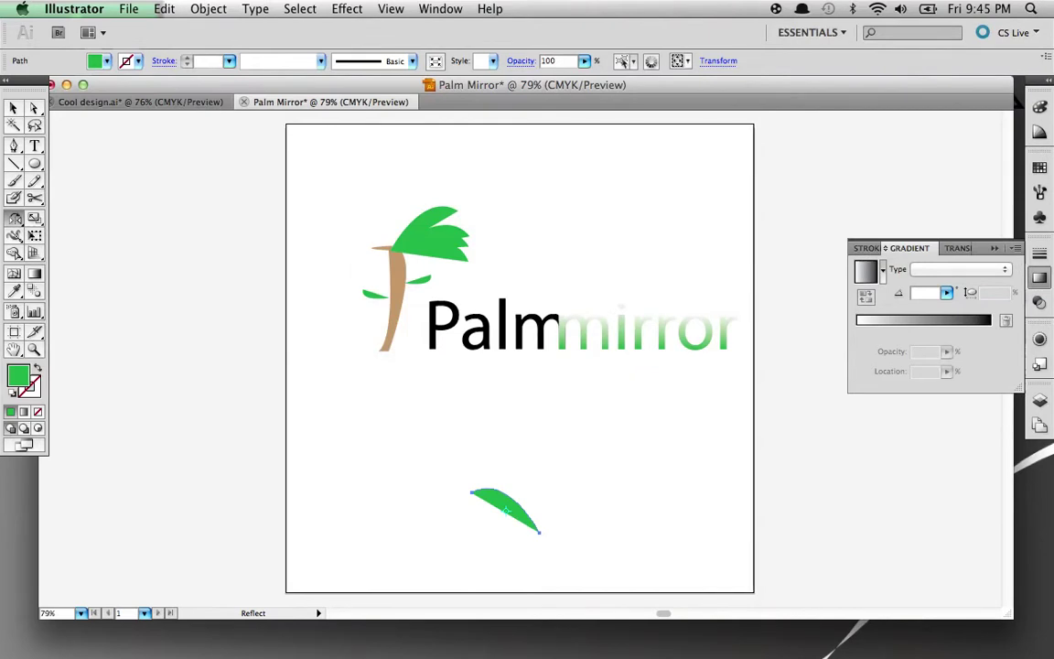
pyautogui.press('v')
pyautogui.moveTo(501, 491); pyautogui.dragTo(370, 259)
# Paste more leaf copies onto the palm's left side
pyautogui.click(320, 376)
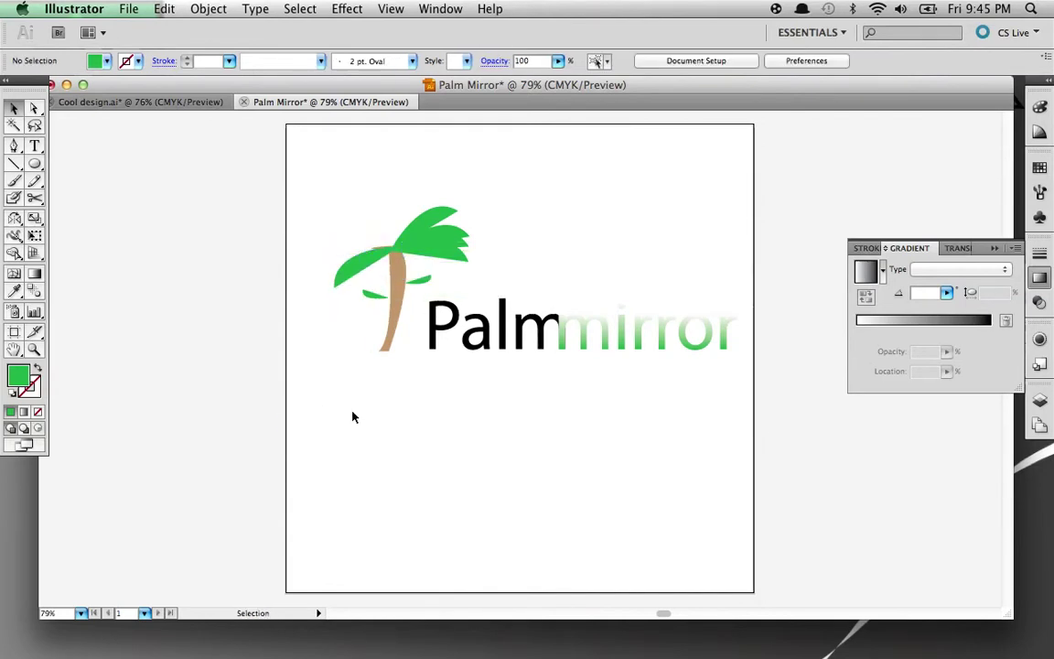
pyautogui.click(372, 262)
pyautogui.press('super+c')
pyautogui.press('super+v')
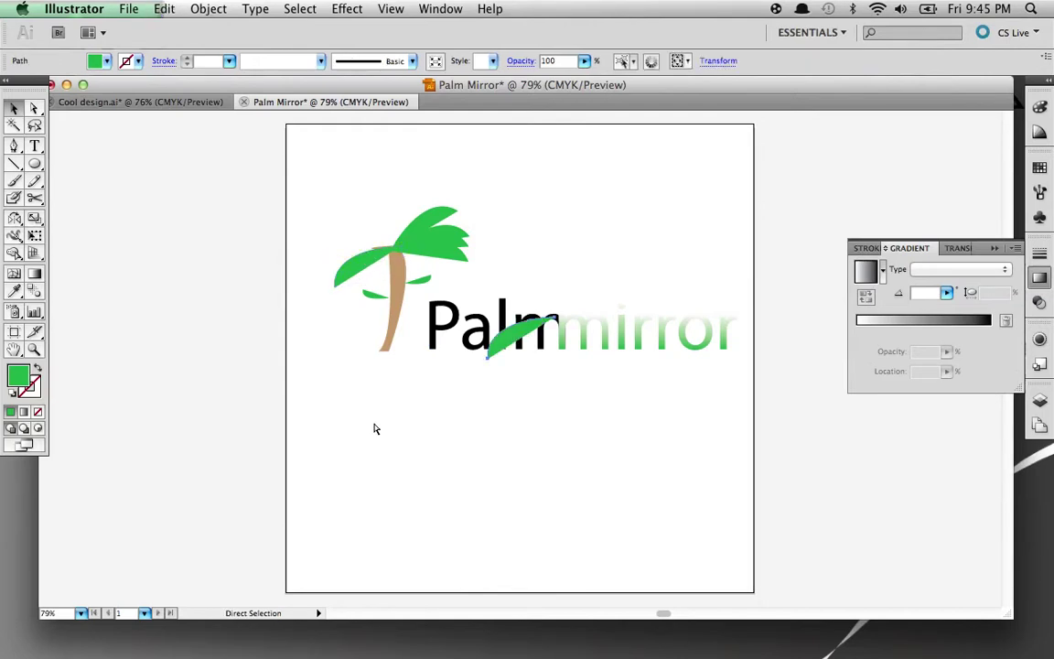
pyautogui.moveTo(513, 340); pyautogui.dragTo(371, 265)
pyautogui.click(360, 369)
pyautogui.moveTo(513, 337); pyautogui.dragTo(351, 246)
# Rotate a left frond and add one more leaf copy on the tree's left
pyautogui.click(367, 425)
pyautogui.click(355, 238)
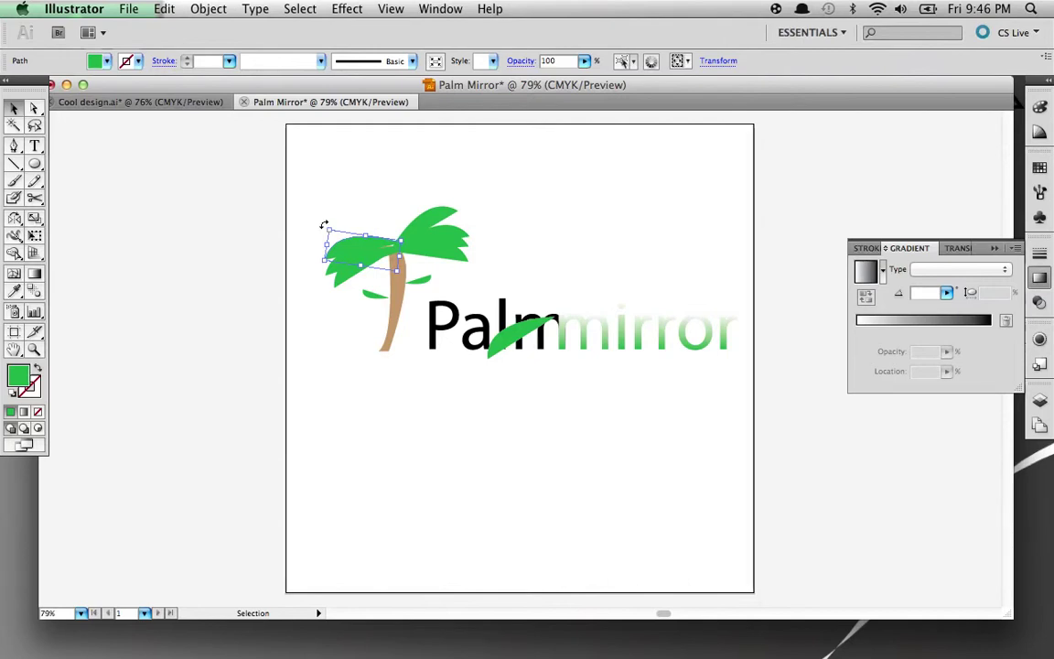
pyautogui.moveTo(325, 225); pyautogui.dragTo(325, 221)
pyautogui.click(358, 413)
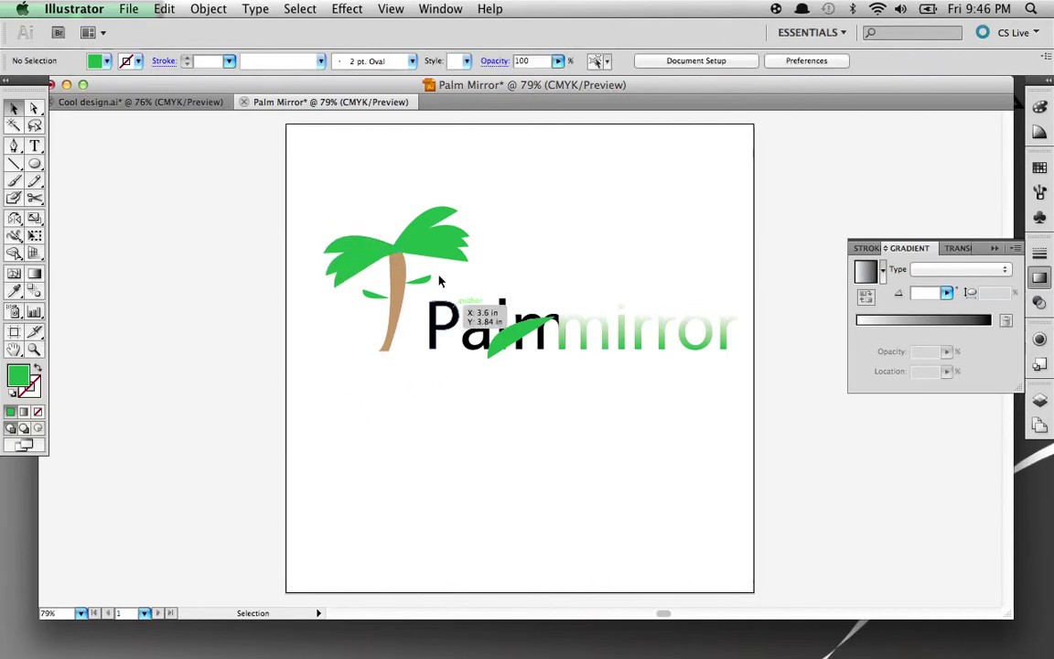
pyautogui.moveTo(471, 340); pyautogui.dragTo(326, 210)
# Move the leftover leaf off the Palm text
pyautogui.click(376, 388)
pyautogui.moveTo(512, 344); pyautogui.dragTo(365, 203)
pyautogui.click(362, 355)
# Cut and paste the upper-left leaf, reflect it, and move it to the palm top
pyautogui.click(385, 240)
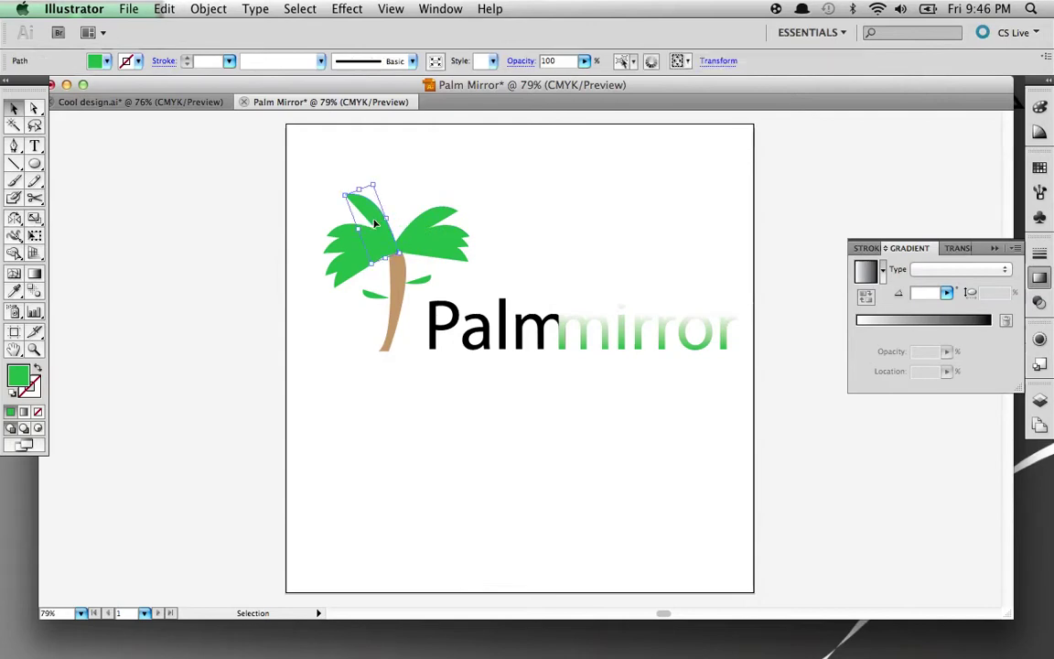
pyautogui.press('super+x')
pyautogui.press('super+v')
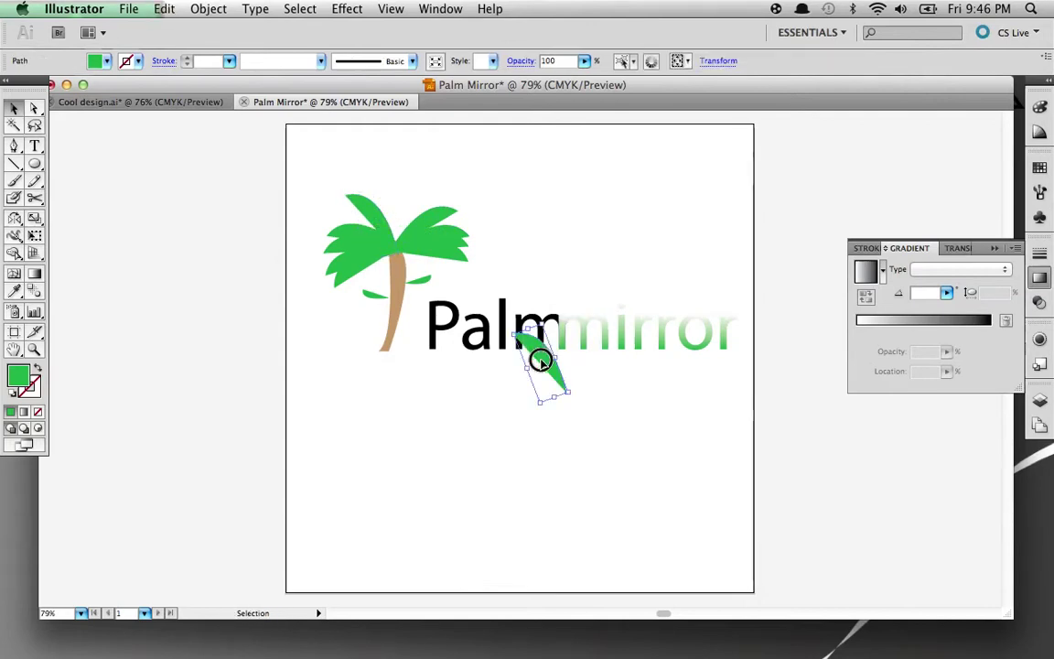
pyautogui.moveTo(537, 358); pyautogui.dragTo(512, 449)
pyautogui.press('o')
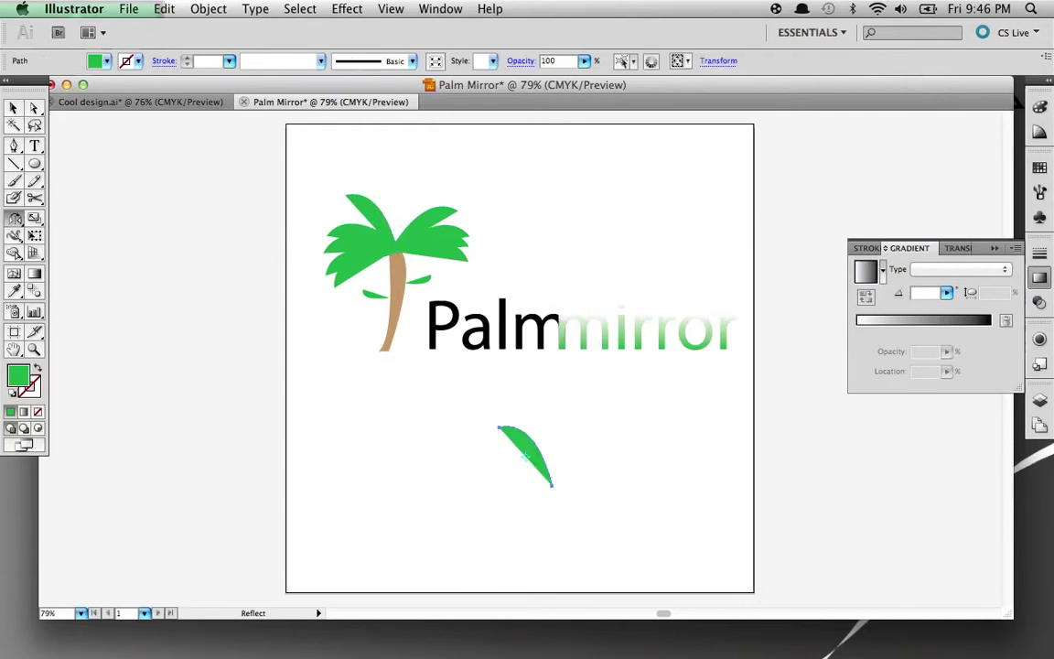
pyautogui.keyDown('alt'); pyautogui.click(504, 449); pyautogui.keyUp('alt')
pyautogui.click(606, 209)
pyautogui.press('v')
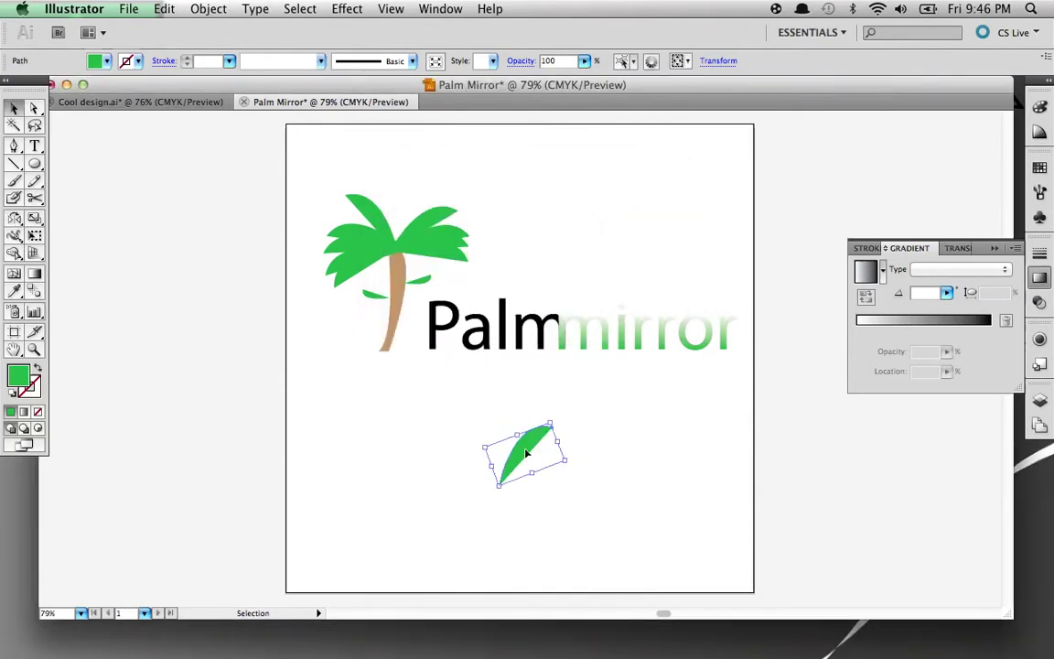
pyautogui.moveTo(526, 453); pyautogui.dragTo(408, 219)
# Rotate the top leaf more upright and move the small leaf beside the trunk
pyautogui.click(384, 368)
pyautogui.click(414, 207)
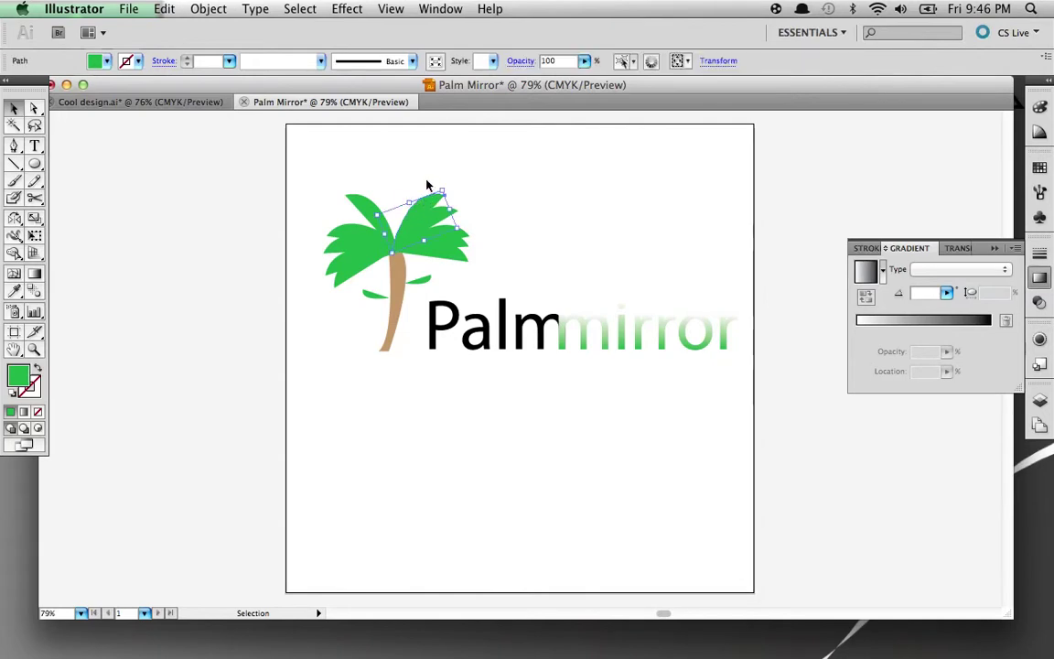
pyautogui.moveTo(443, 185); pyautogui.dragTo(403, 208)
pyautogui.click(417, 436)
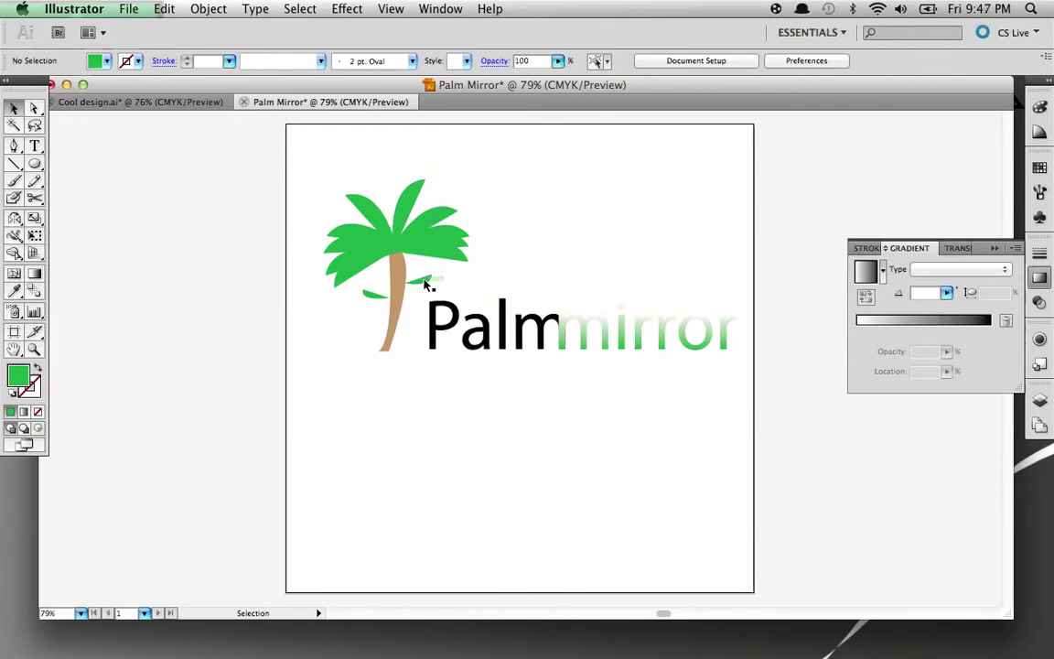
pyautogui.moveTo(425, 279); pyautogui.dragTo(377, 293)
# Nudge the small trunk leaf up and rotate the upper-left and top leaves
pyautogui.click(442, 483)
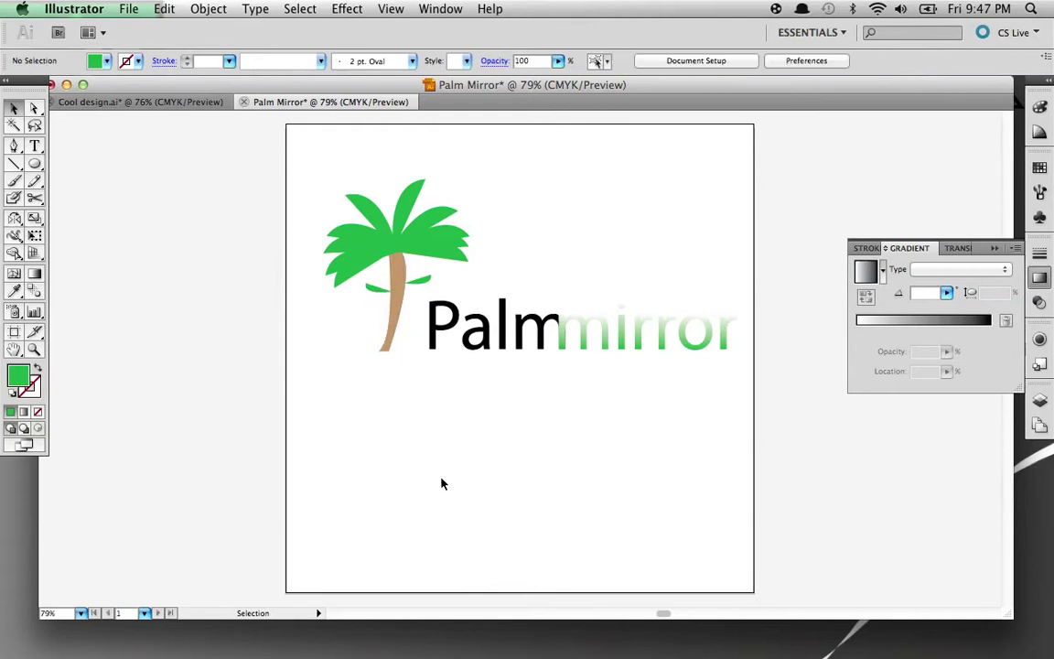
pyautogui.click(430, 277)
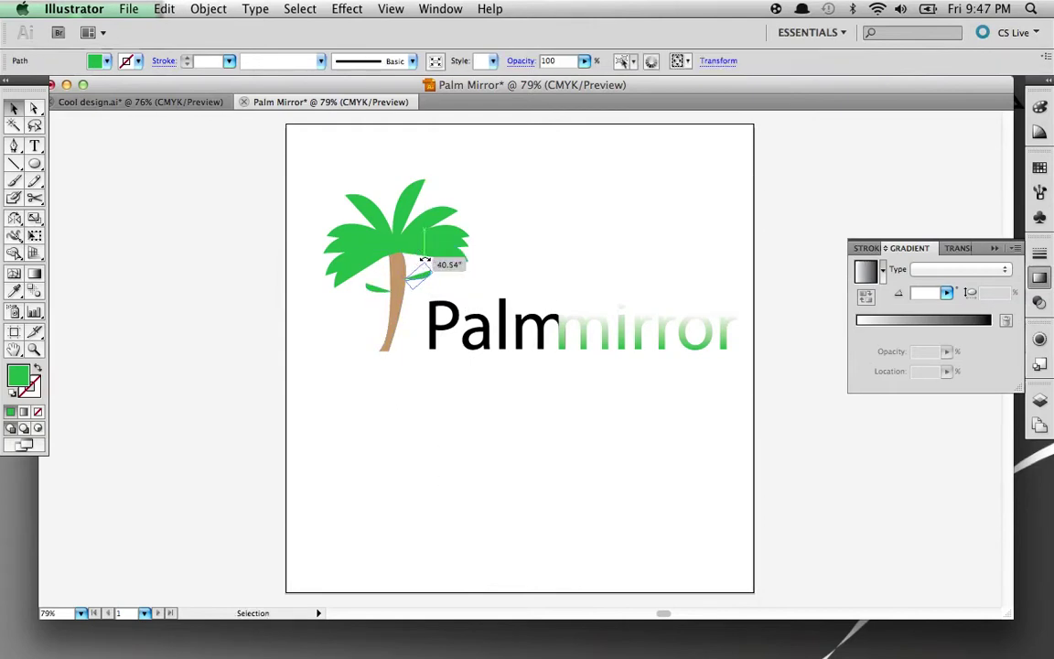
pyautogui.moveTo(421, 279); pyautogui.dragTo(419, 276)
pyautogui.click(447, 515)
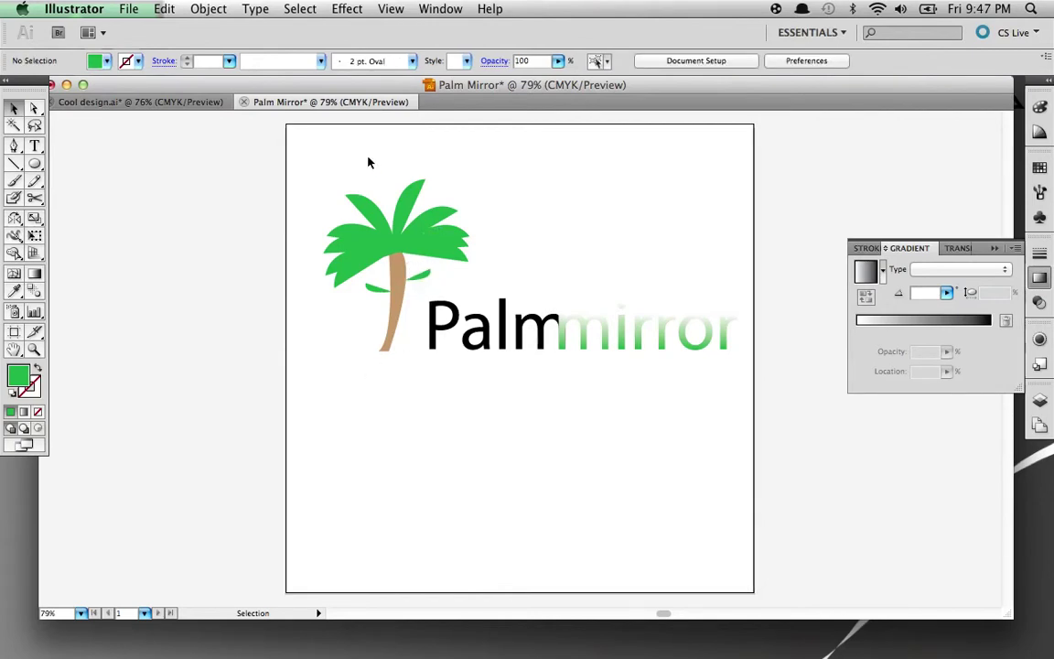
pyautogui.click(361, 196)
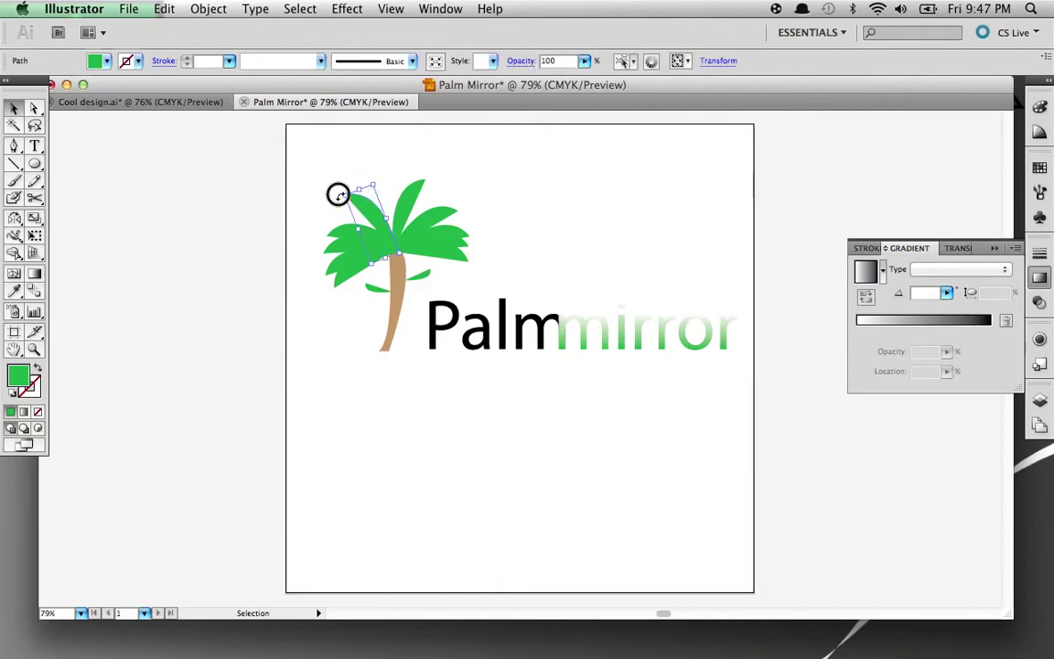
pyautogui.moveTo(338, 195); pyautogui.dragTo(357, 217)
pyautogui.click(346, 389)
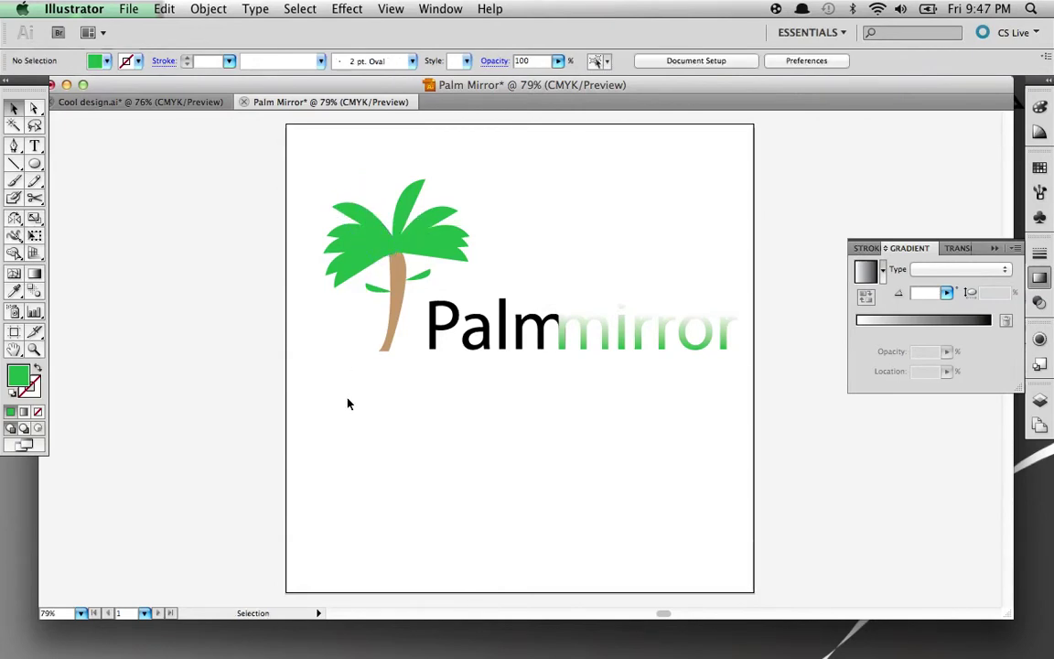
pyautogui.click(421, 176)
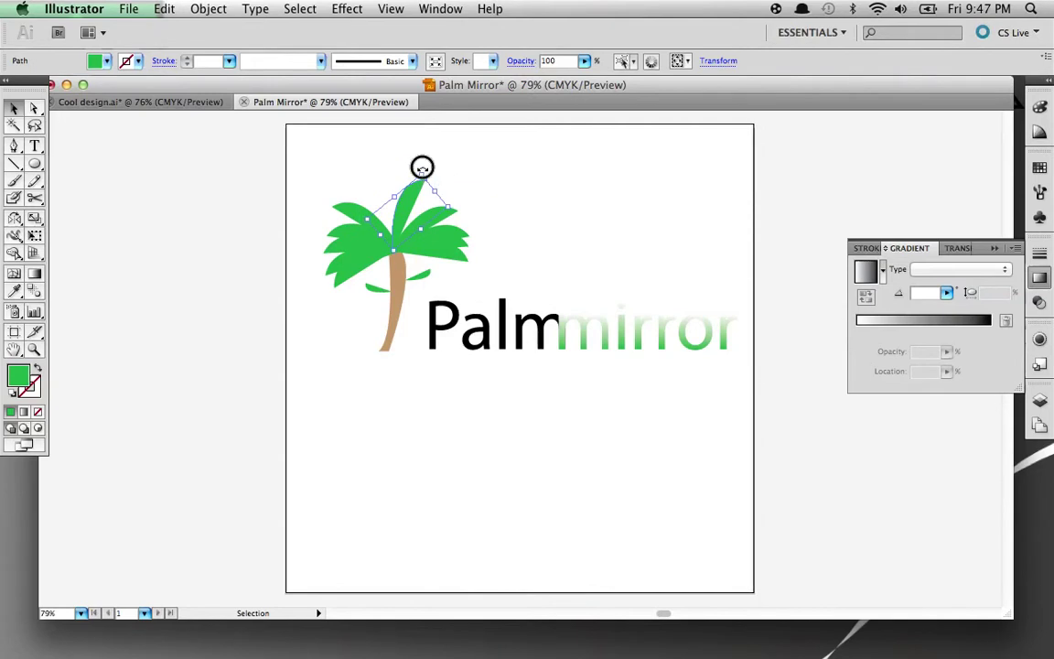
pyautogui.moveTo(421, 167); pyautogui.dragTo(410, 212)
pyautogui.click(348, 407)
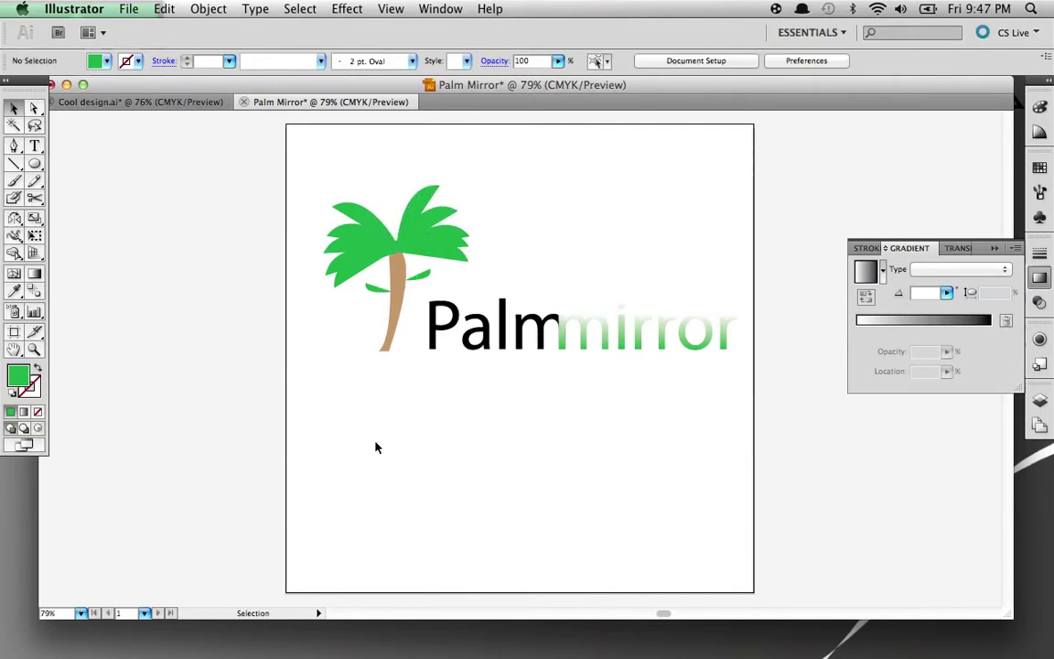
# Duplicate a top leaf and rotate the copy upright onto the palm top
pyautogui.click(419, 205)
pyautogui.press('super+c')
pyautogui.press('super+v')
pyautogui.press('v')
pyautogui.moveTo(499, 364); pyautogui.dragTo(440, 406)
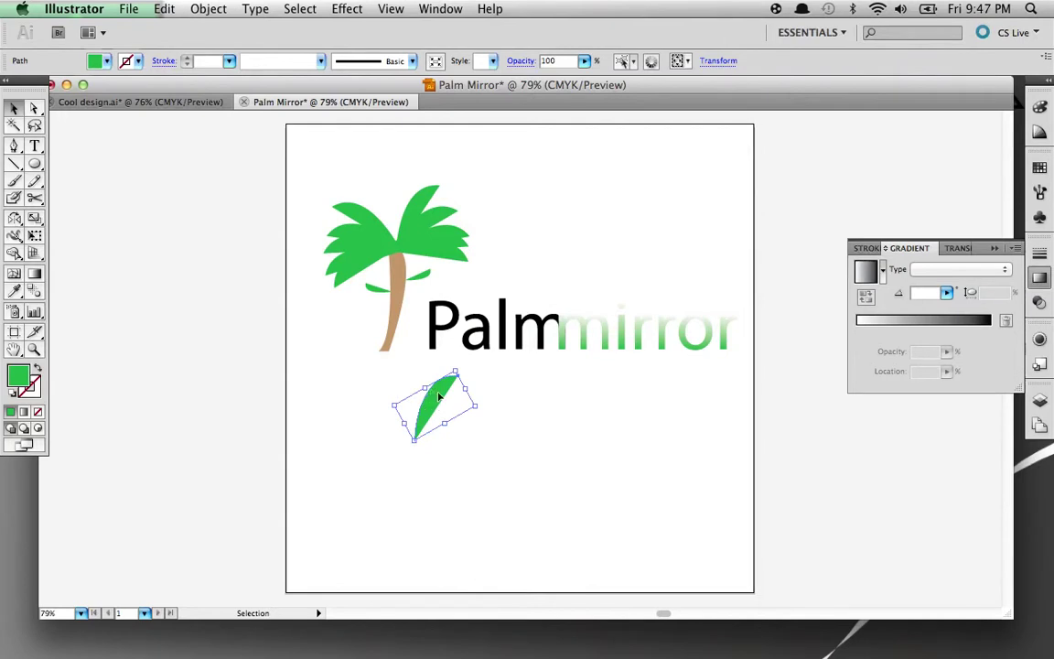
pyautogui.click(458, 366)
pyautogui.click(442, 405)
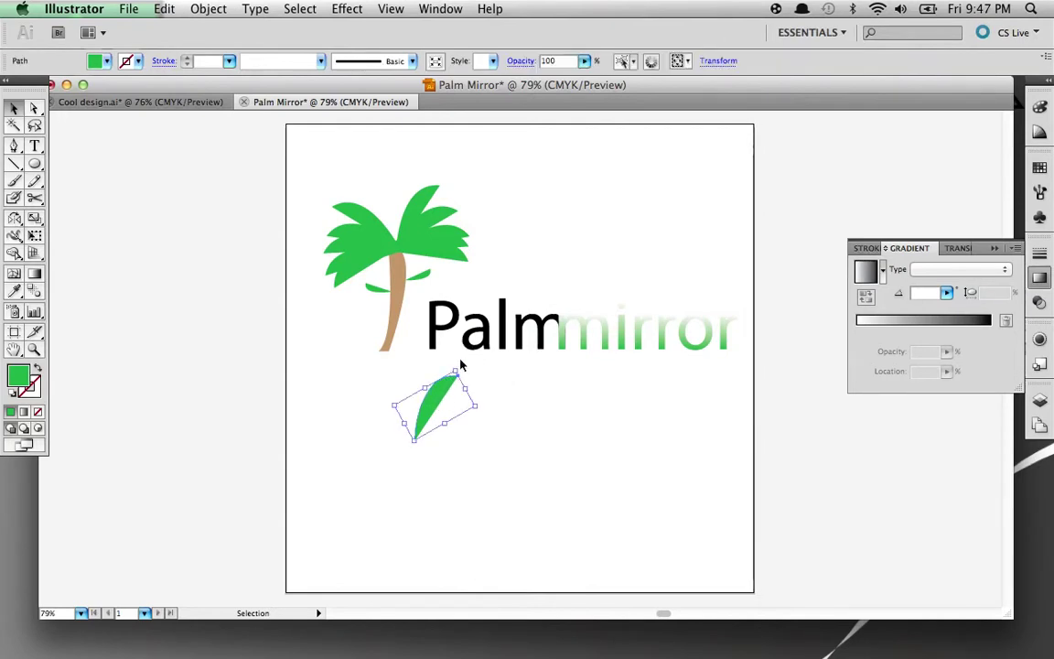
pyautogui.moveTo(456, 364); pyautogui.dragTo(391, 203)
pyautogui.click(423, 472)
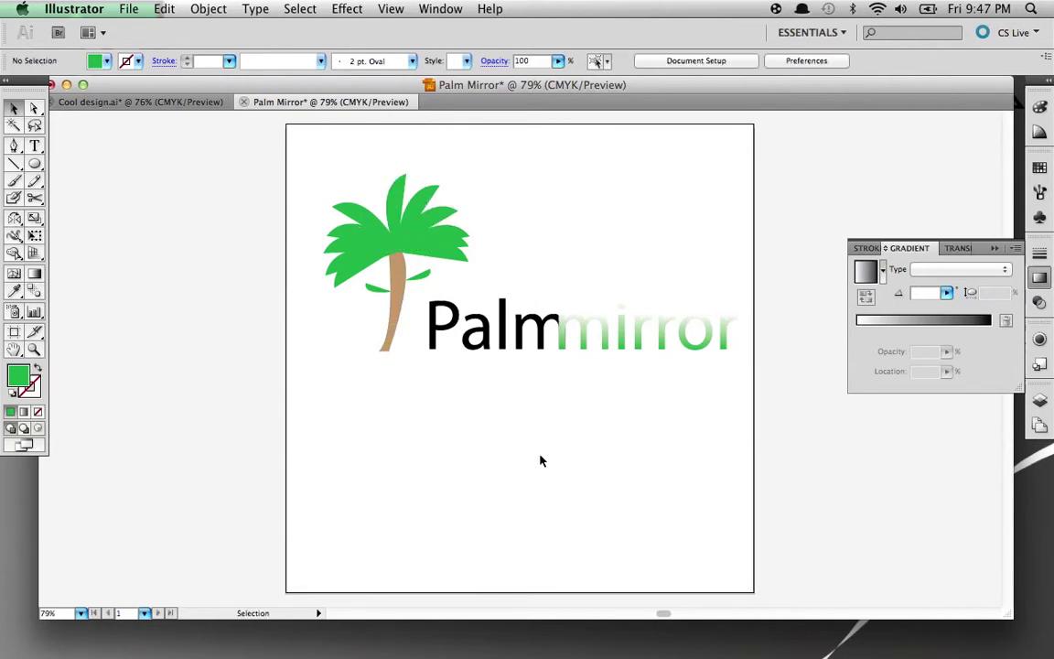
pyautogui.click(156, 103)
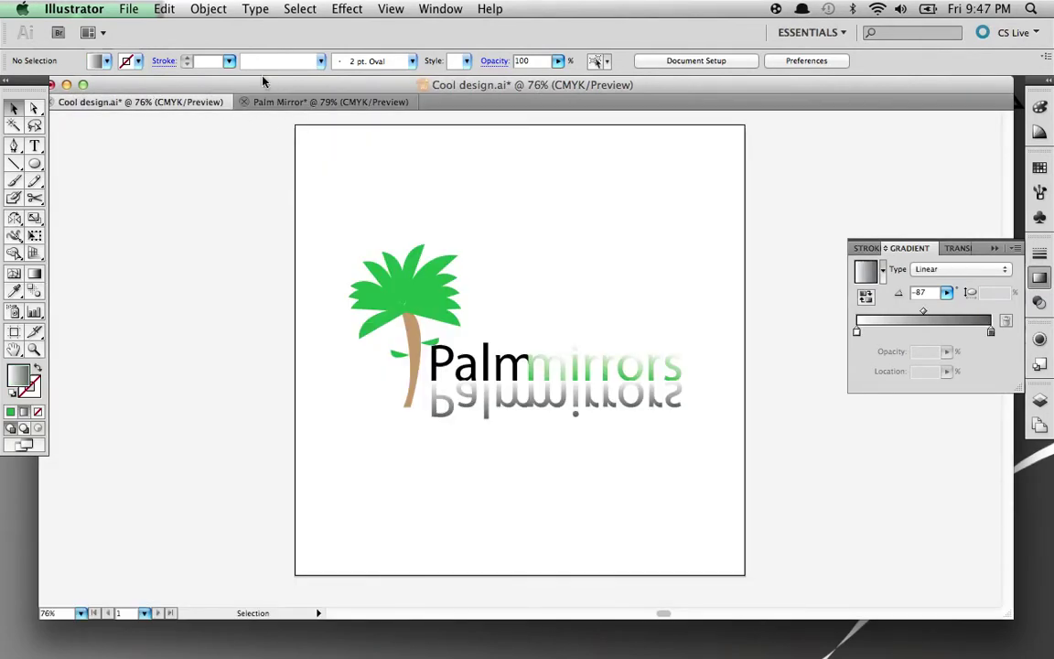
pyautogui.click(282, 102)
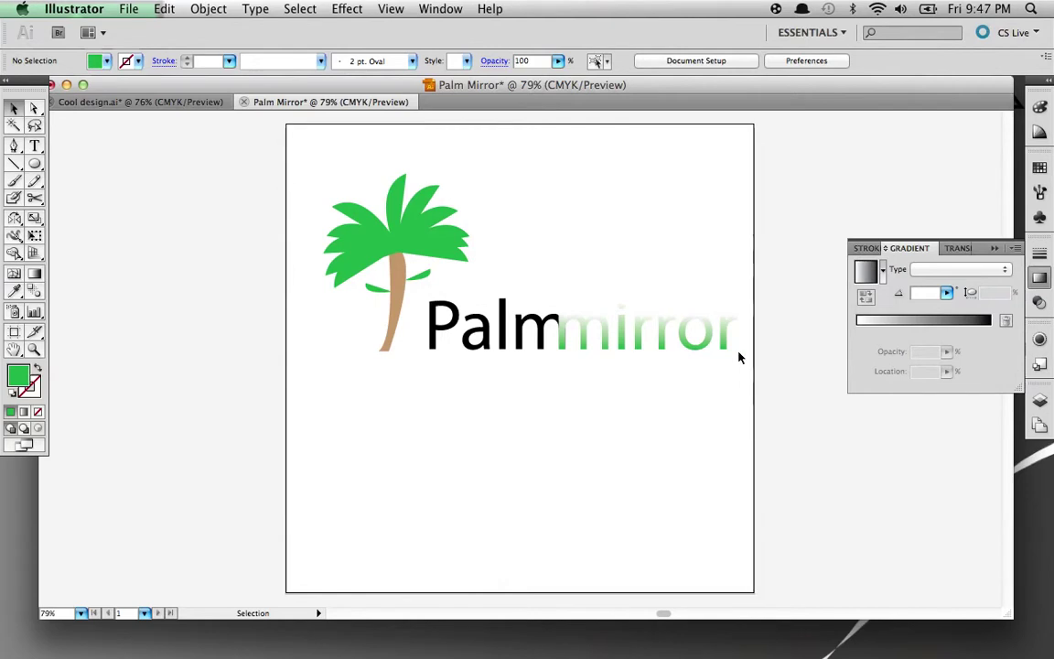
pyautogui.moveTo(746, 361); pyautogui.dragTo(423, 309)
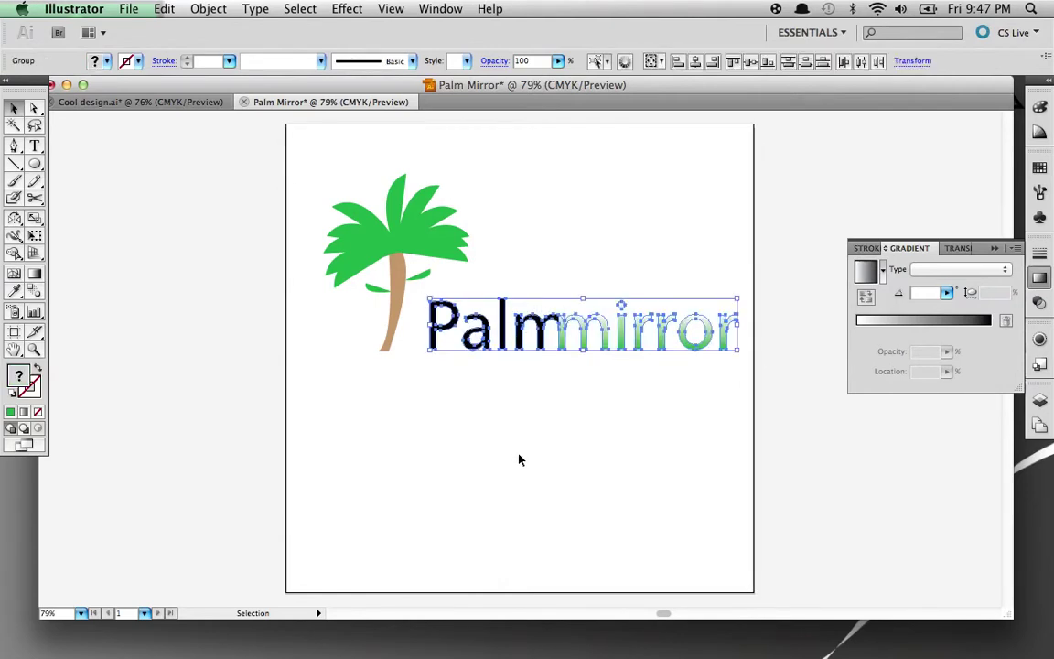
pyautogui.click(112, 99)
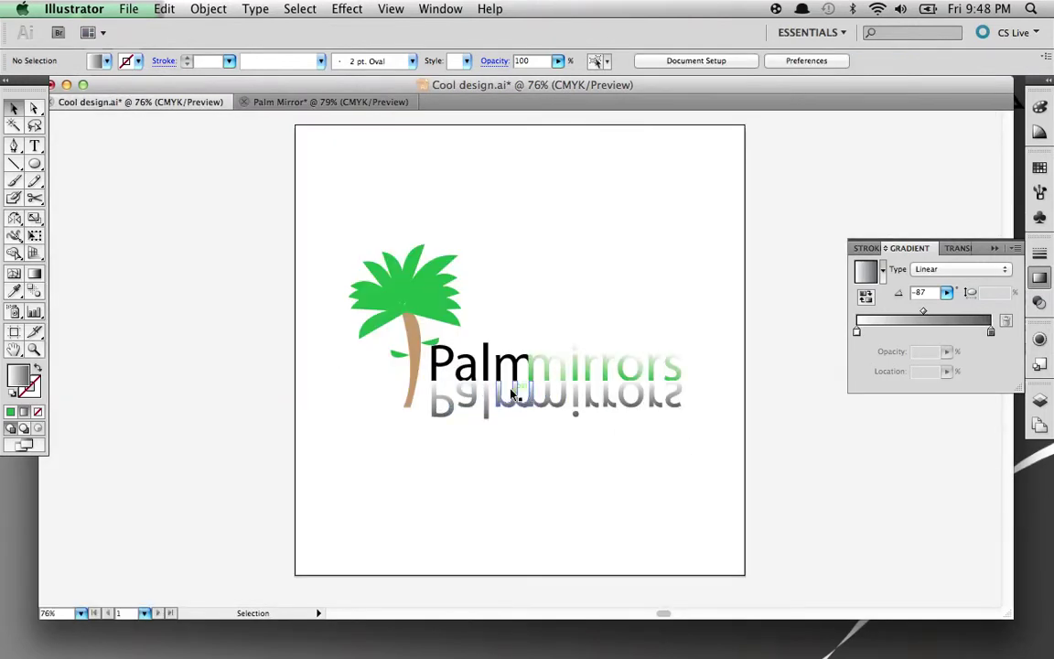
pyautogui.click(309, 104)
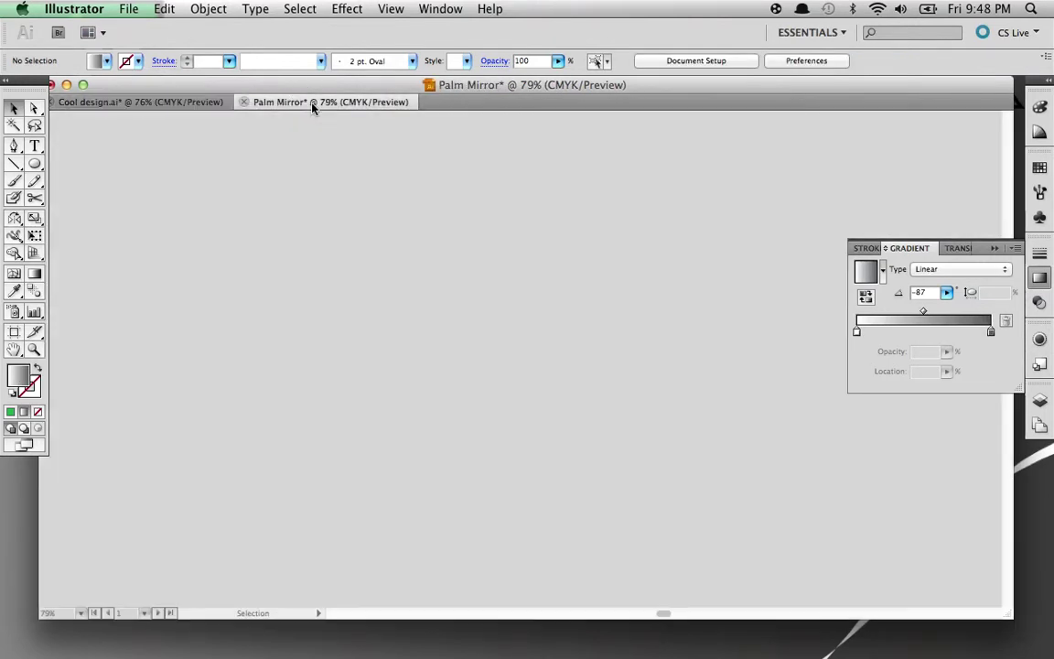
pyautogui.click(668, 491)
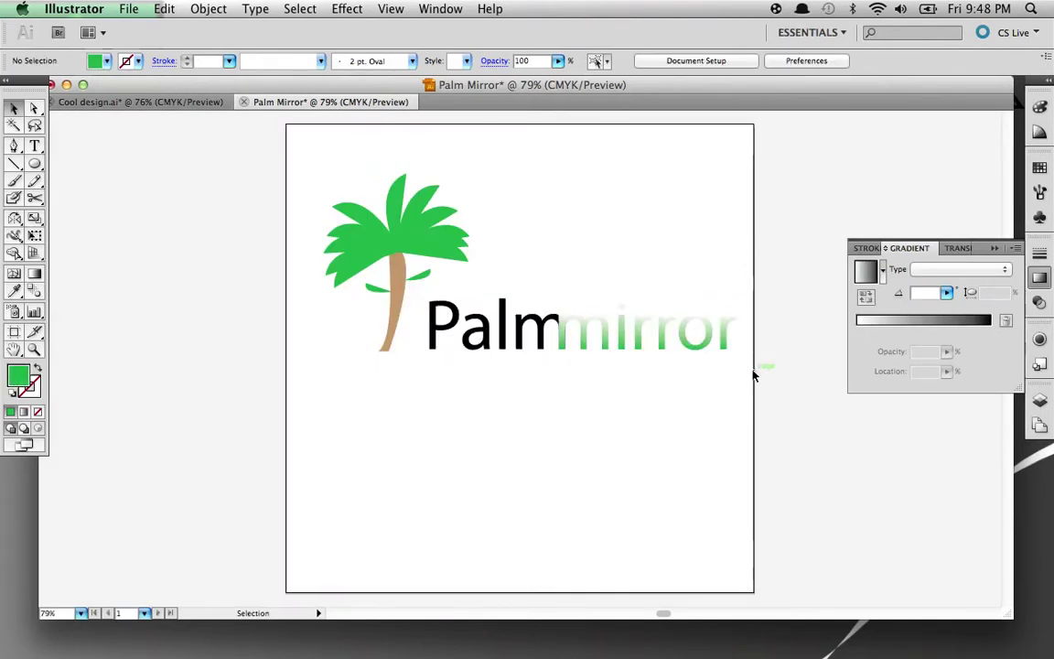
pyautogui.moveTo(753, 371); pyautogui.dragTo(437, 296)
# Copy and paste the Palmmirror text and try moving the copy down
pyautogui.press('a')
pyautogui.press('super+c')
pyautogui.press('super+v')
pyautogui.press('v')
pyautogui.click(539, 436)
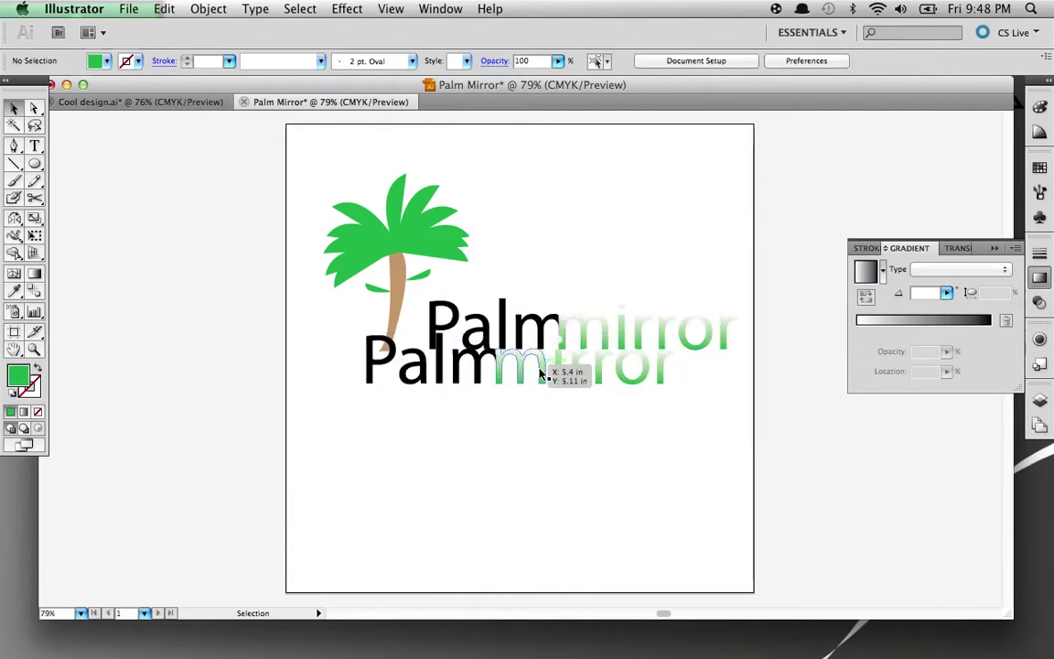
pyautogui.moveTo(540, 373); pyautogui.dragTo(558, 378)
# Undo that attempt and paste a fresh copy aligned directly below the original
pyautogui.press('a')
pyautogui.press('v')
pyautogui.press('super+z')
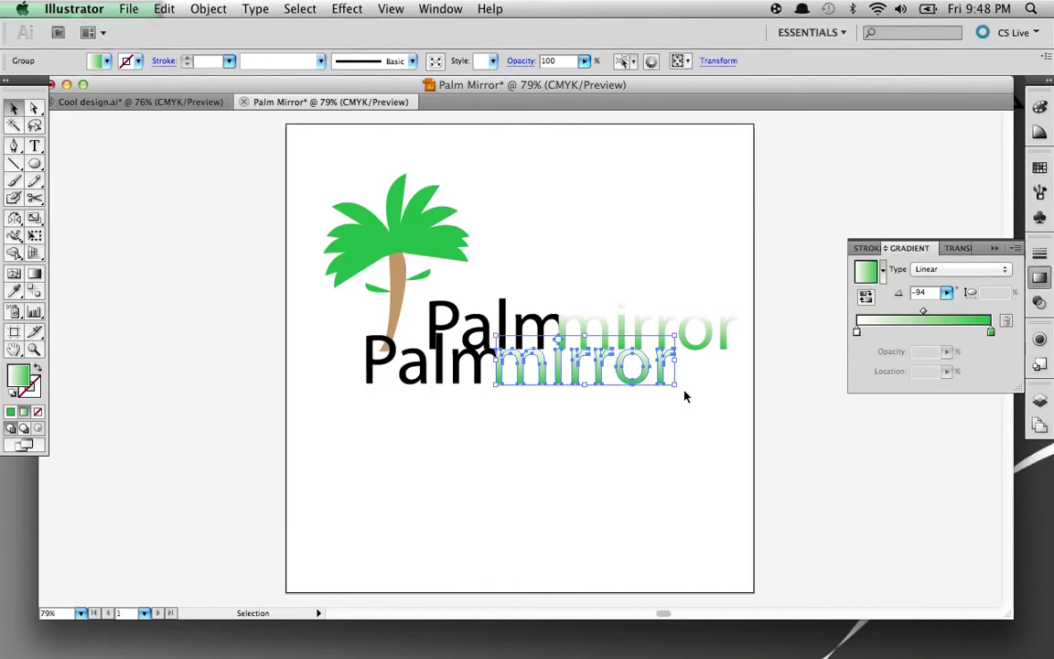
pyautogui.press('super+z')
pyautogui.press('a')
pyautogui.press('super+v')
pyautogui.moveTo(572, 363); pyautogui.dragTo(635, 379)
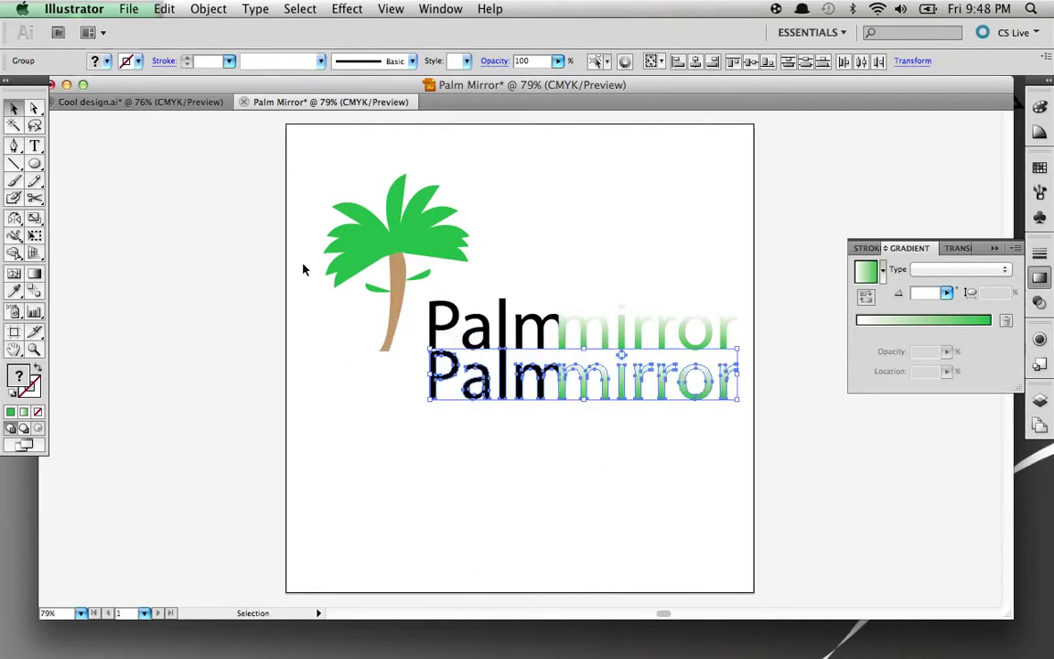
# Try reflecting the lower copy left-to-right, then horizontally, undoing both attempts
pyautogui.press('o')
pyautogui.press('Return')
pyautogui.press('Return')
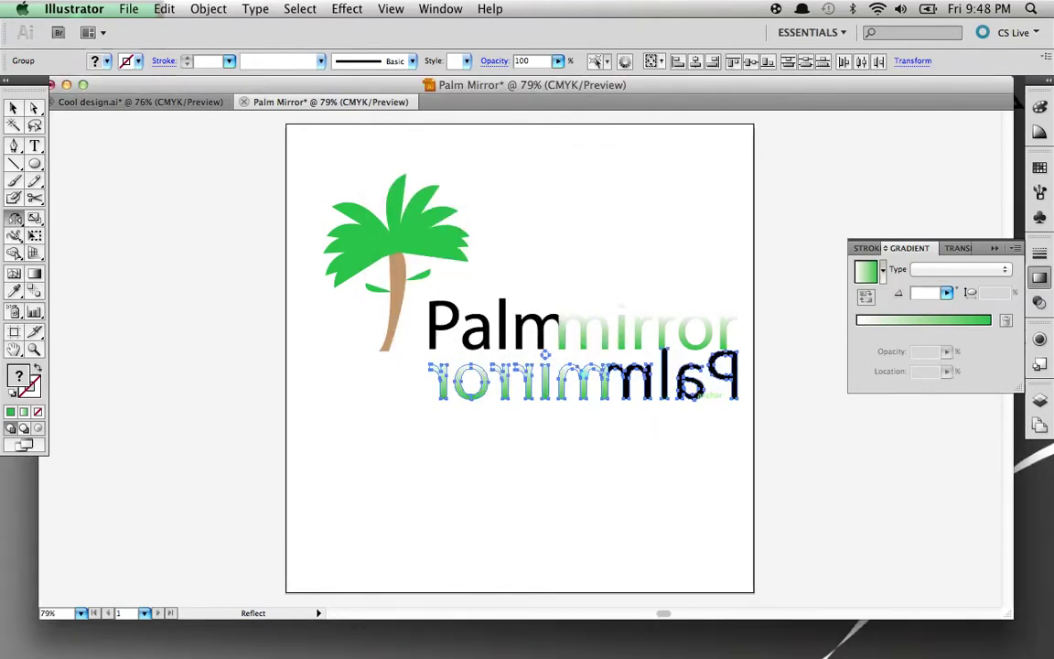
pyautogui.press('super+z')
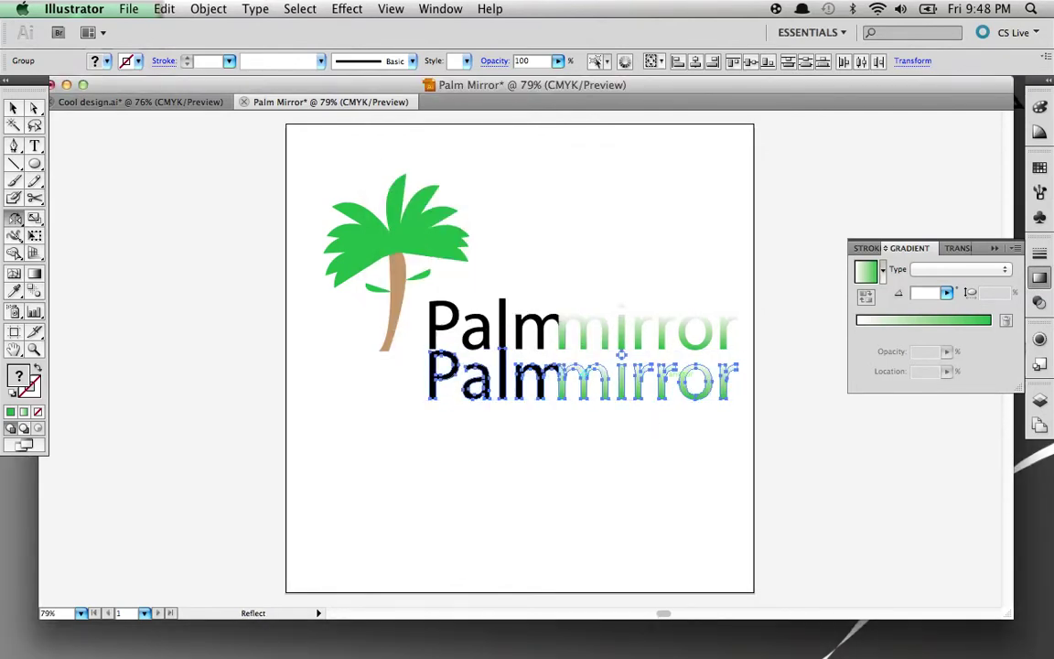
pyautogui.press('Return')
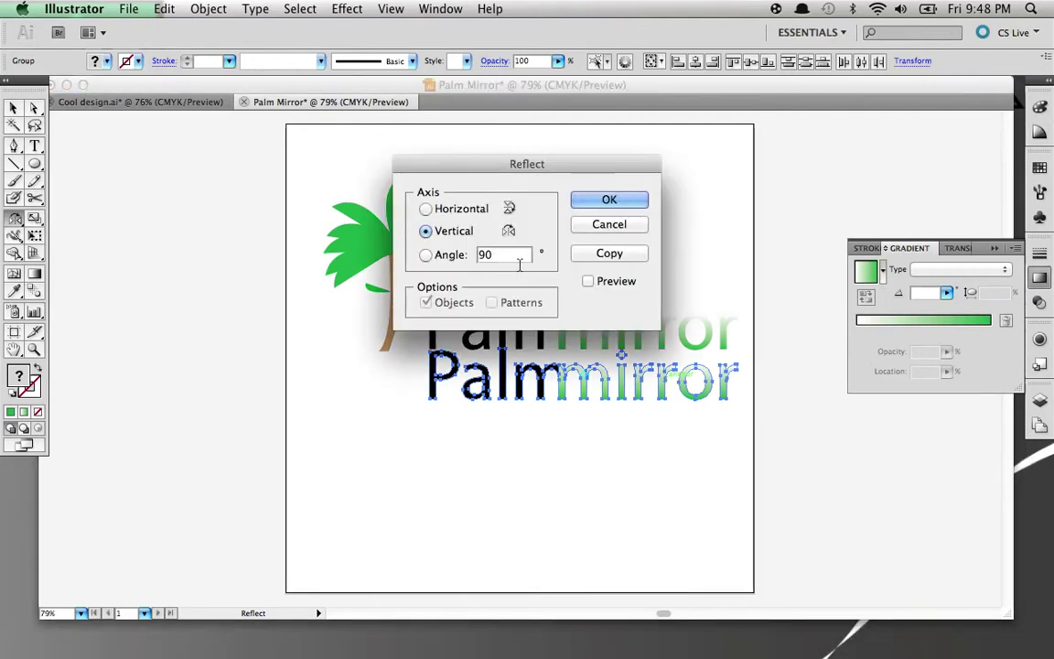
pyautogui.click(425, 209)
pyautogui.press('Return')
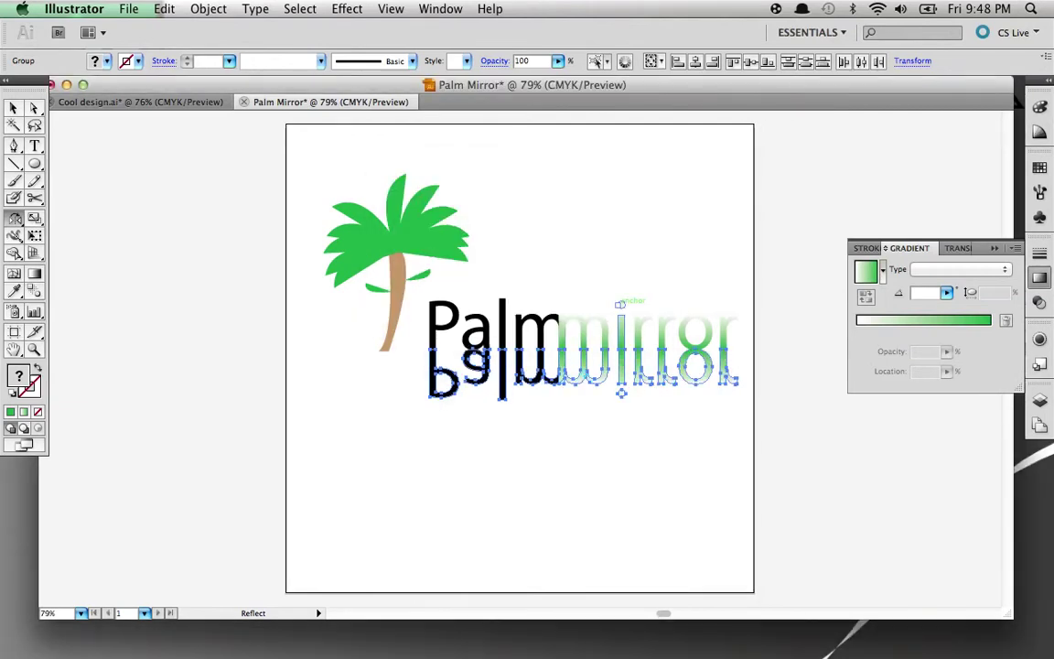
pyautogui.press('v')
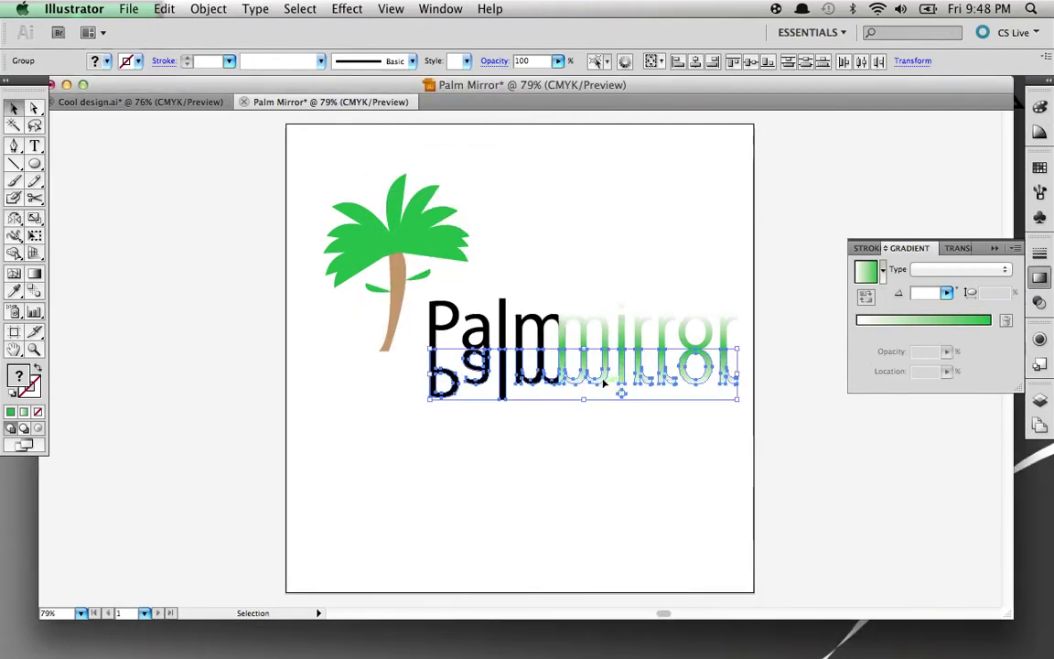
pyautogui.click(602, 407)
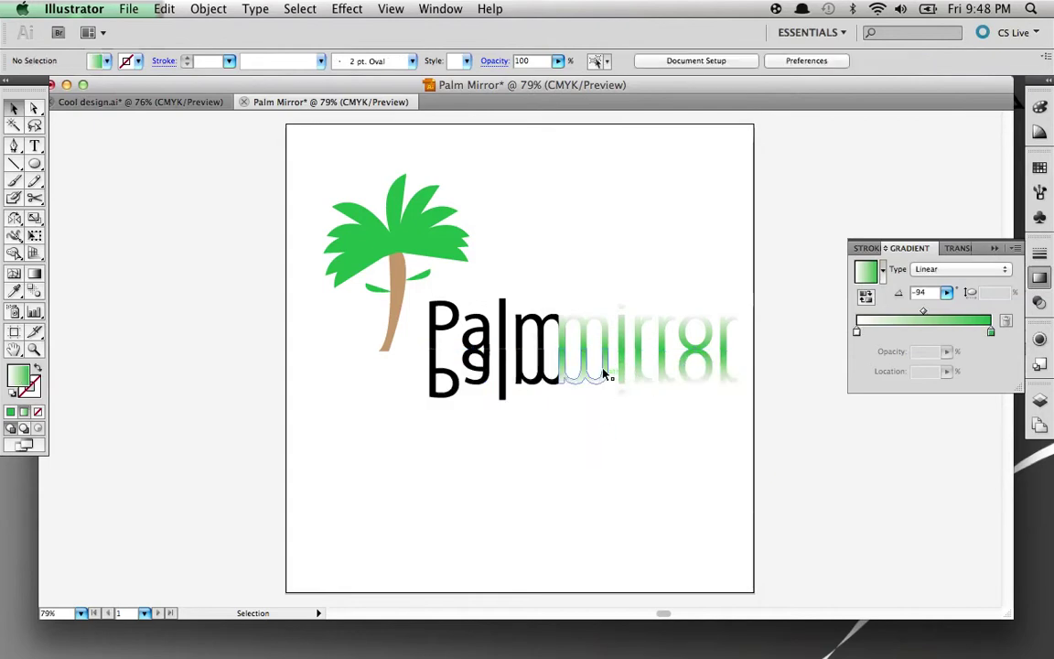
pyautogui.hotkey('ctrl', 'z')
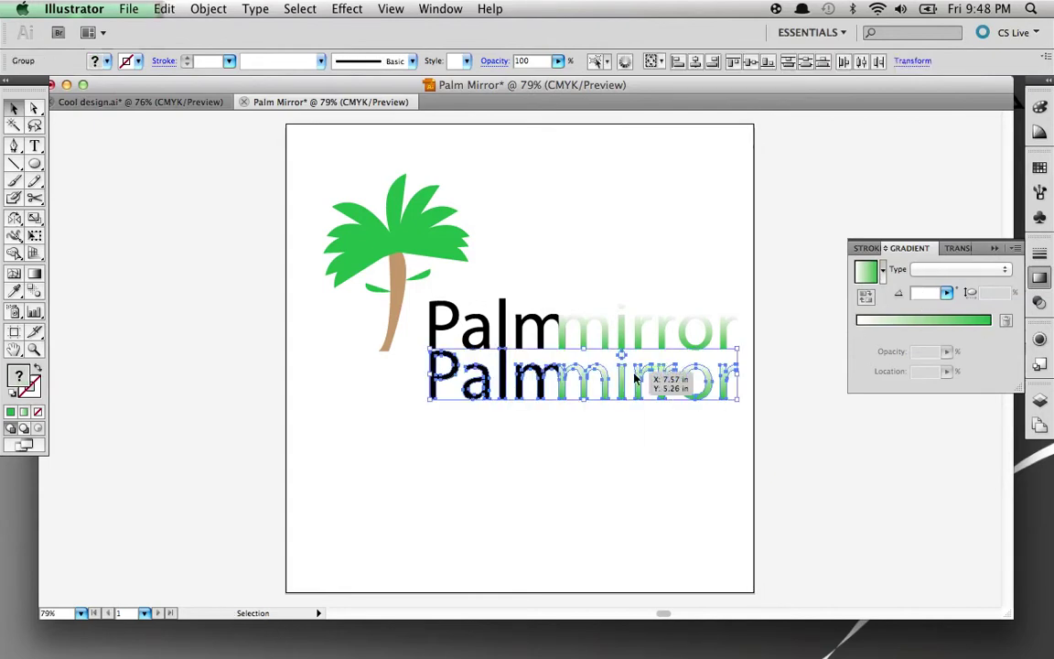
# Reflect the copy across the horizontal axis, nudge it slightly lower, and reselect it
pyautogui.press('o')
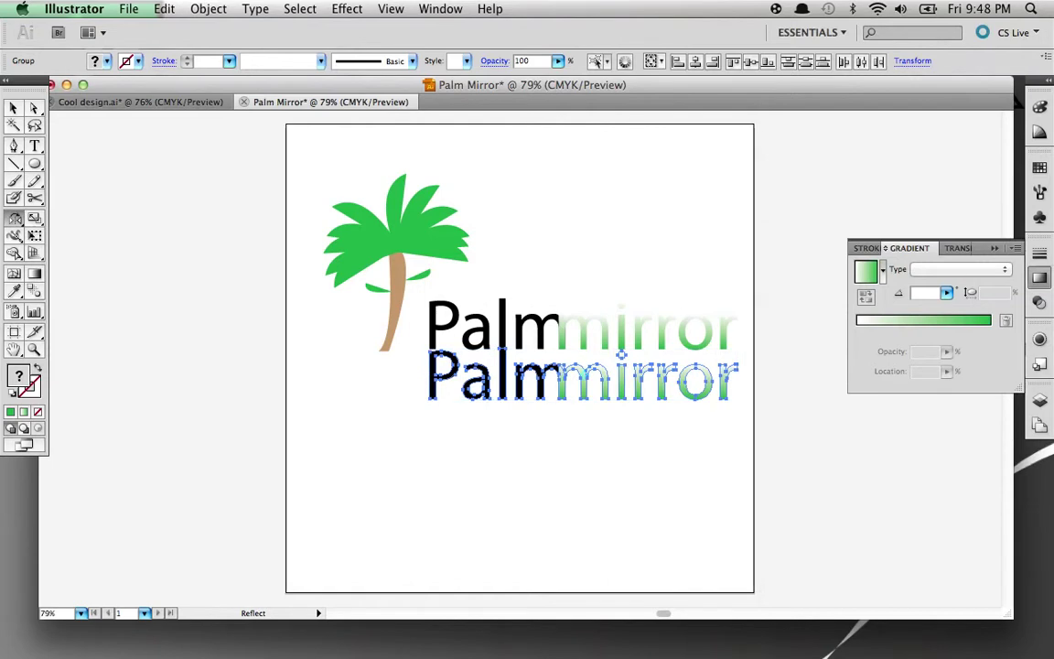
pyautogui.press('Return')
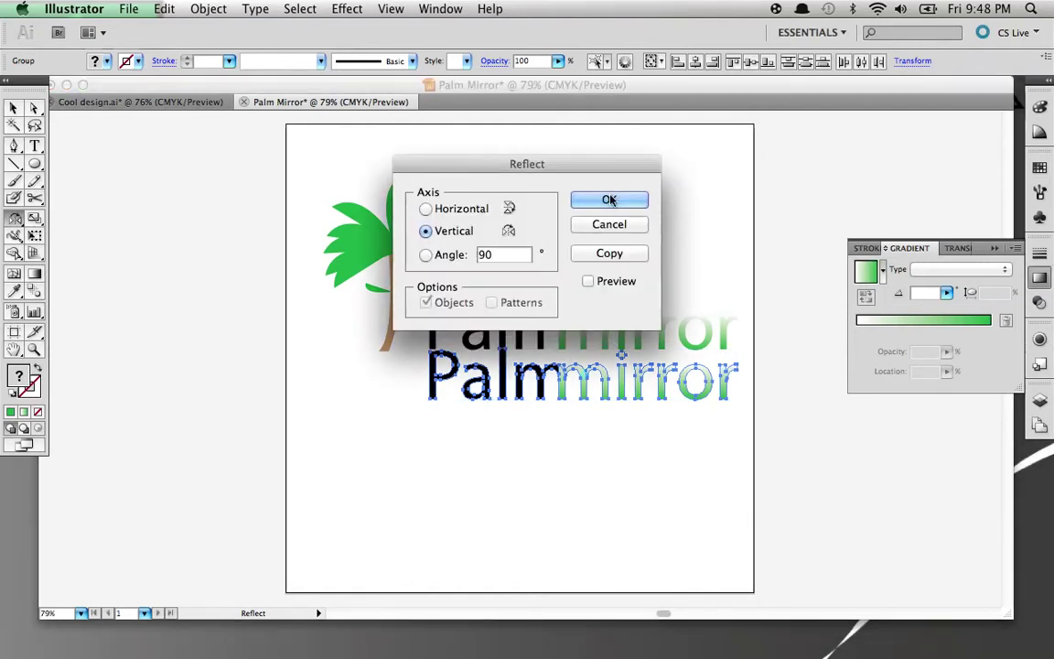
pyautogui.click(426, 209)
pyautogui.click(610, 200)
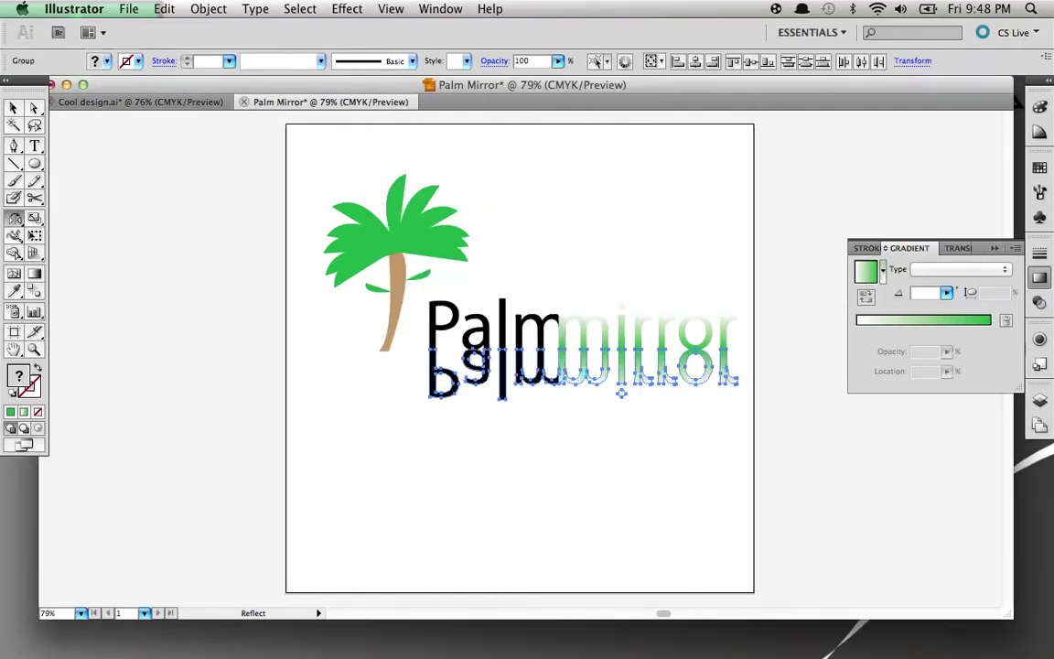
pyautogui.press('v')
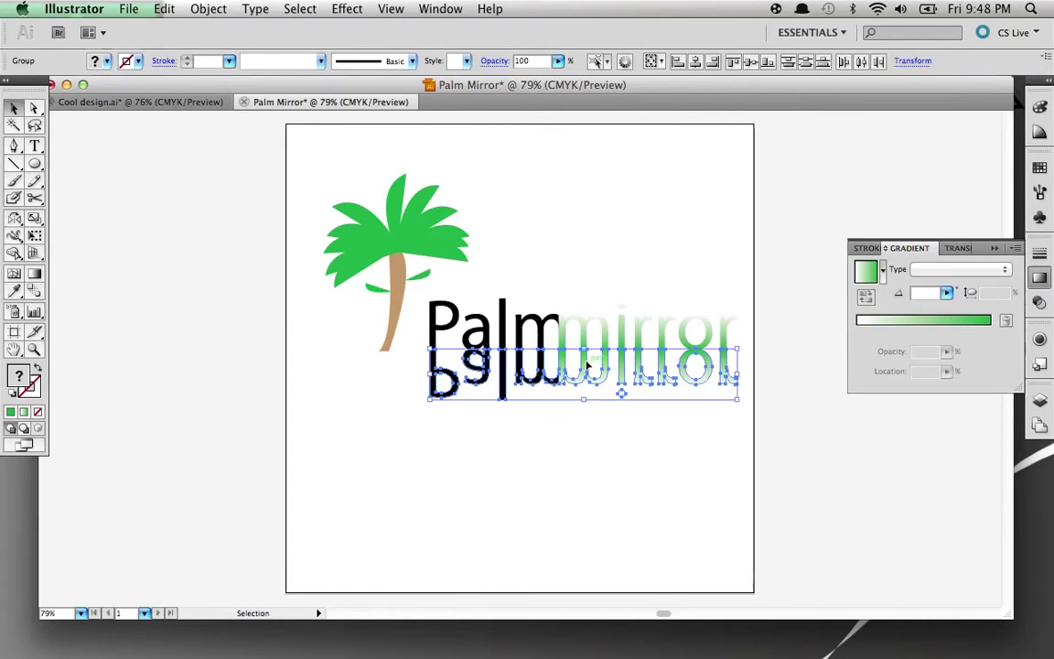
pyautogui.moveTo(587, 363); pyautogui.dragTo(588, 382)
pyautogui.click(587, 493)
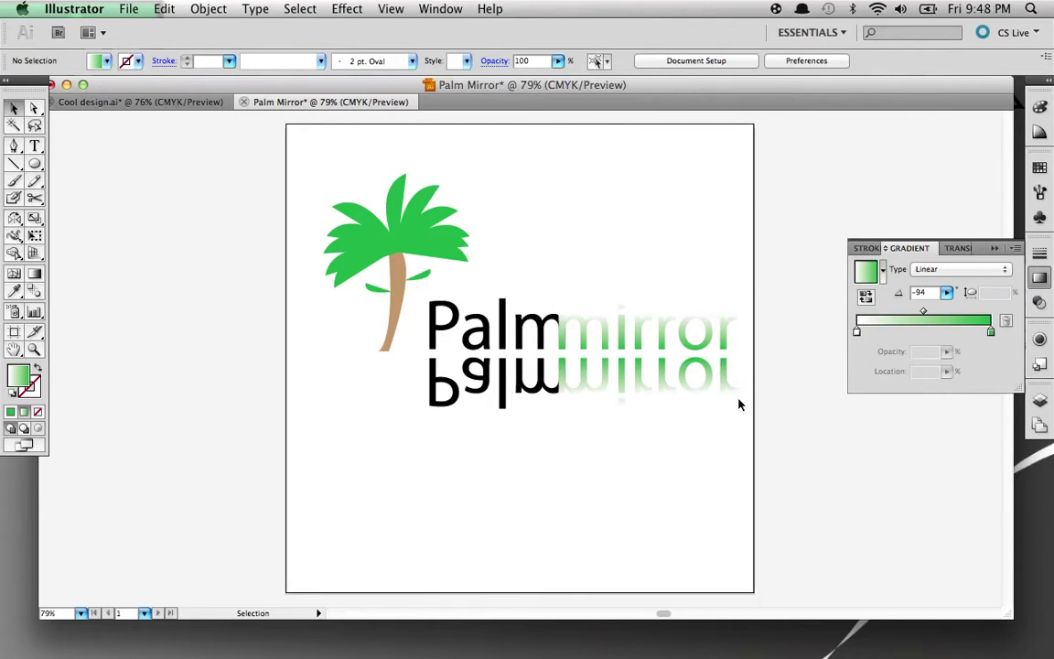
pyautogui.moveTo(748, 403); pyautogui.dragTo(405, 369)
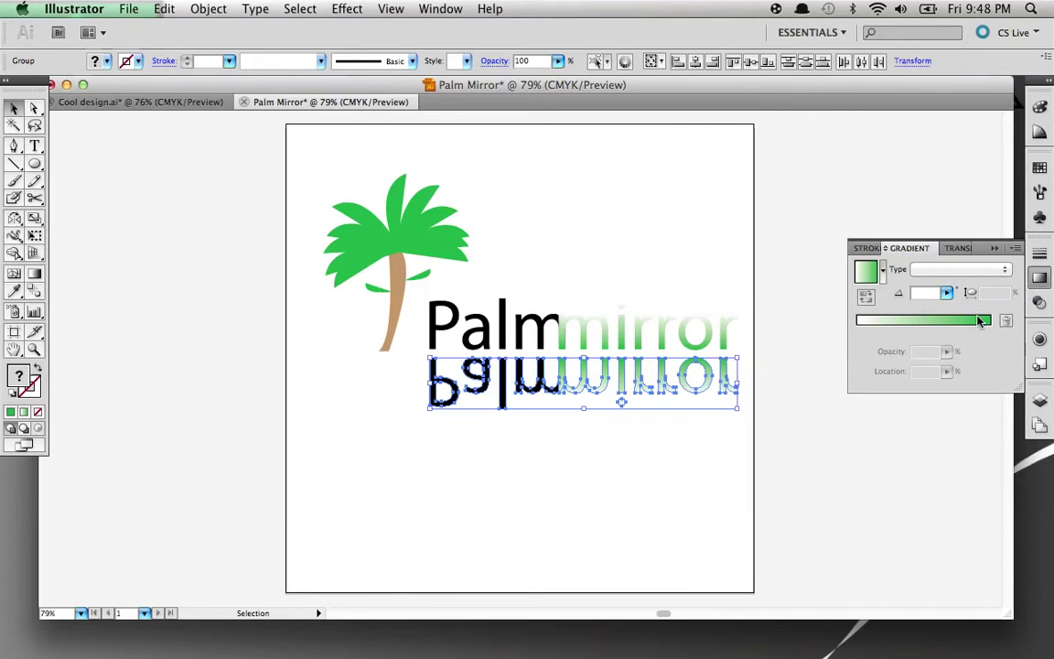
# Apply a gradient with a dark grey right stop at a -91° angle
pyautogui.click(981, 321)
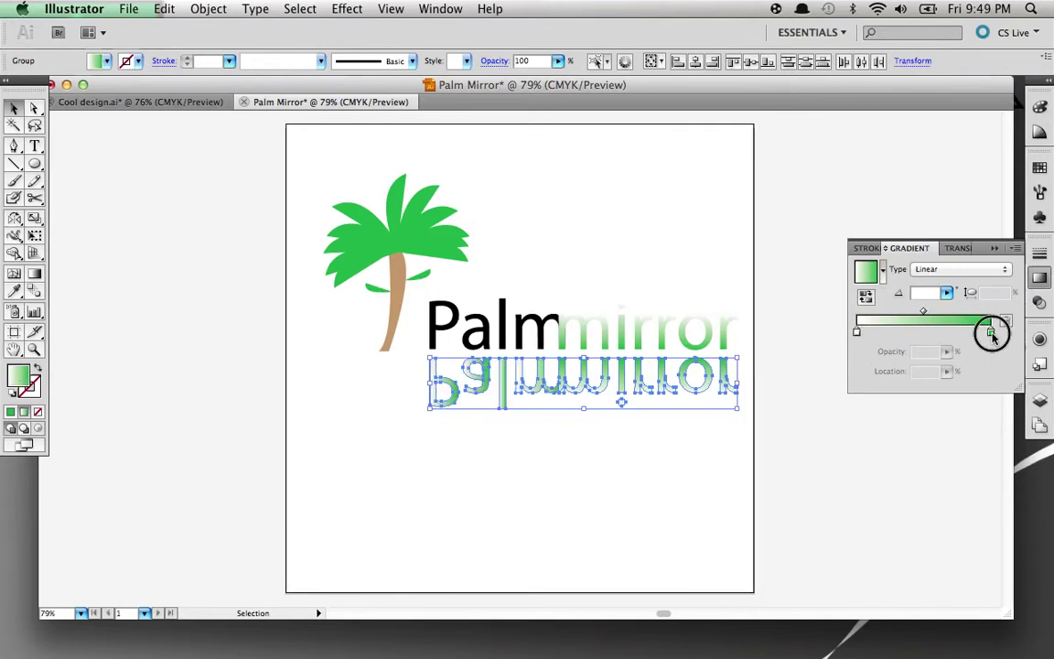
pyautogui.click(992, 332)
pyautogui.doubleClick(992, 332)
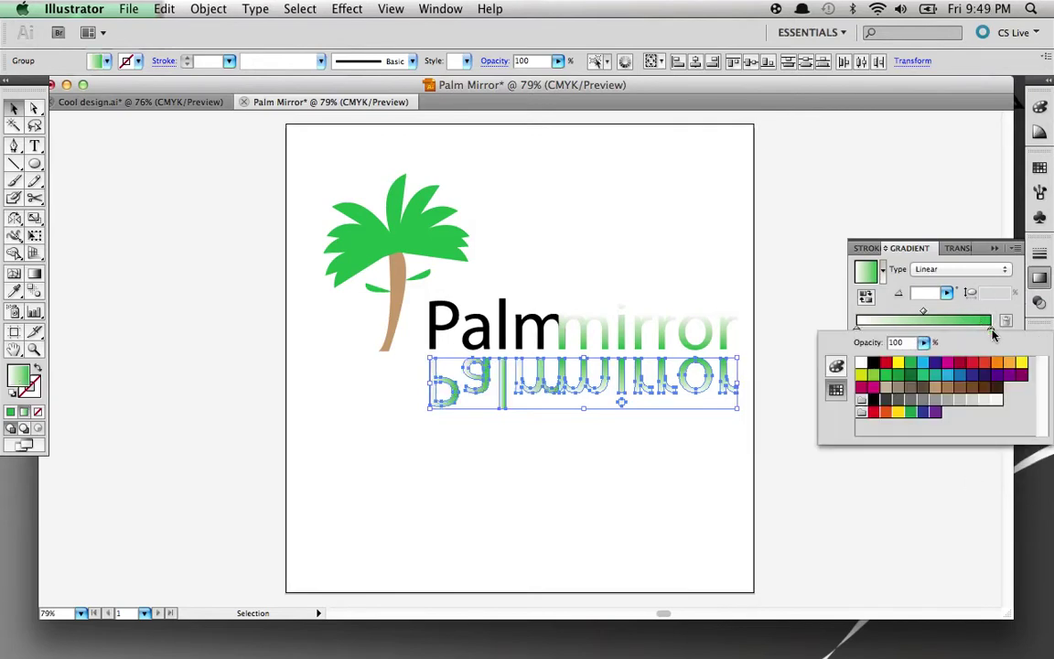
pyautogui.click(893, 403)
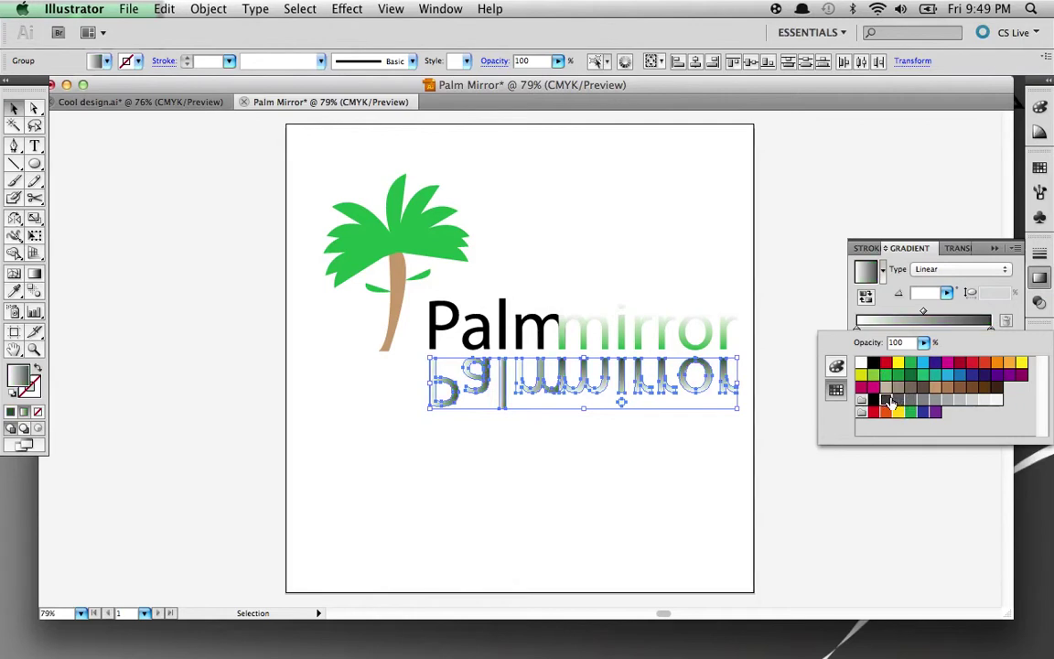
pyautogui.click(685, 445)
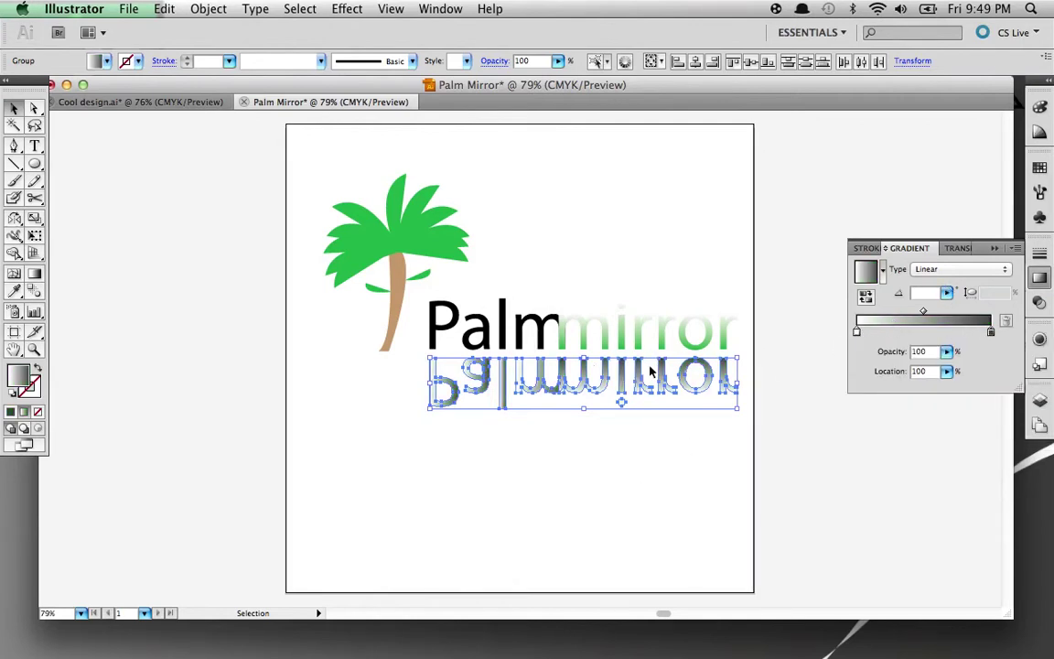
pyautogui.click(946, 293)
pyautogui.click(880, 306)
pyautogui.click(757, 423)
pyautogui.click(638, 513)
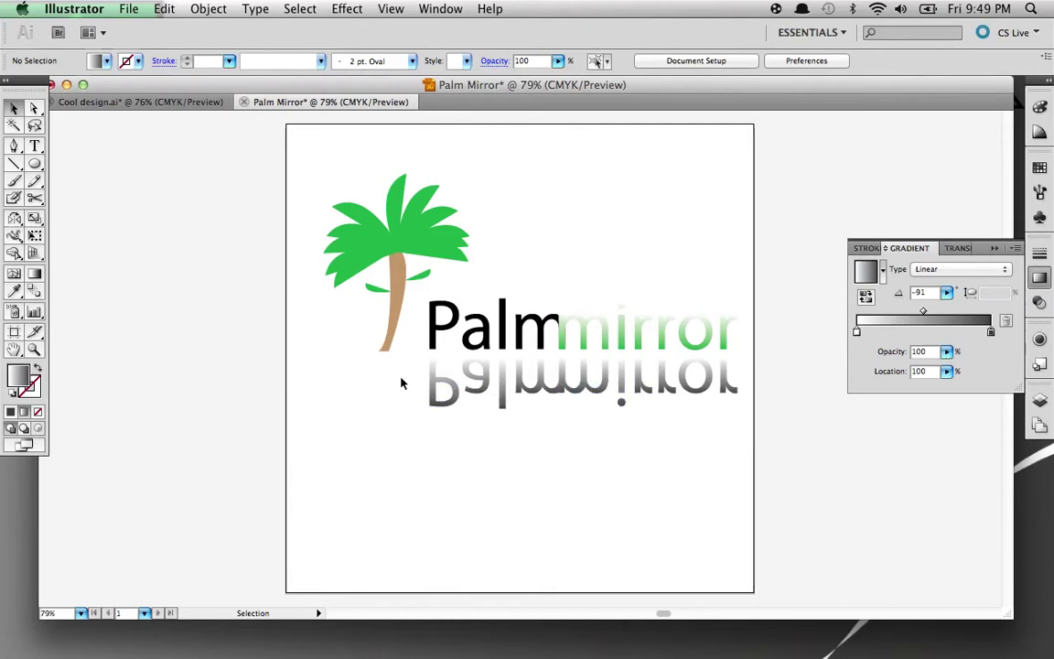
# Set the gradient's left stop to grey
pyautogui.doubleClick(856, 332)
pyautogui.click(933, 402)
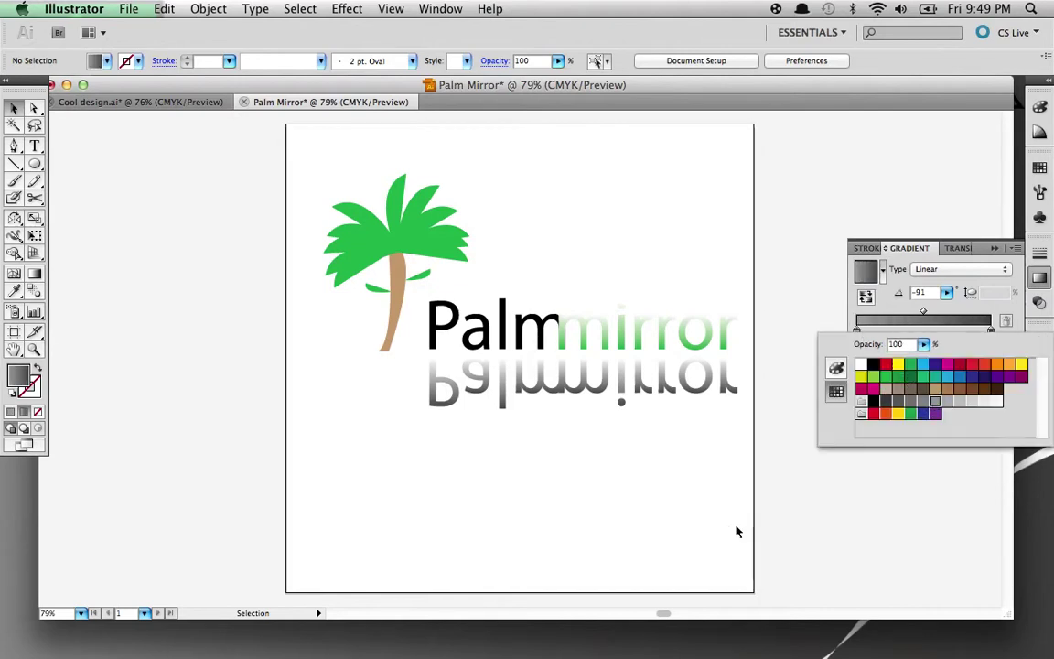
pyautogui.click(771, 507)
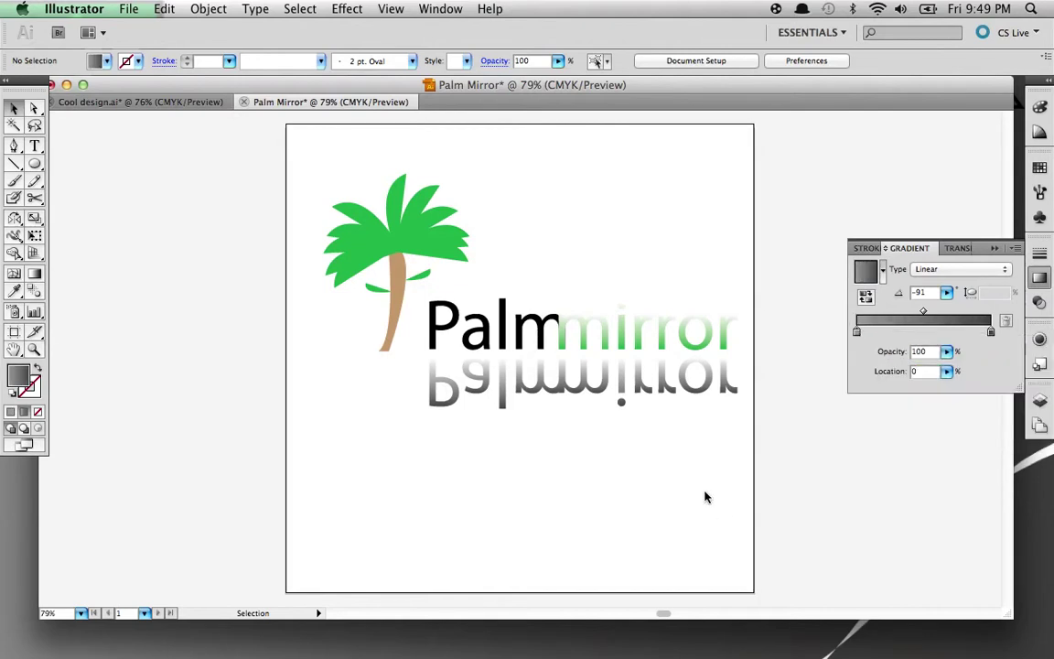
pyautogui.doubleClick(856, 332)
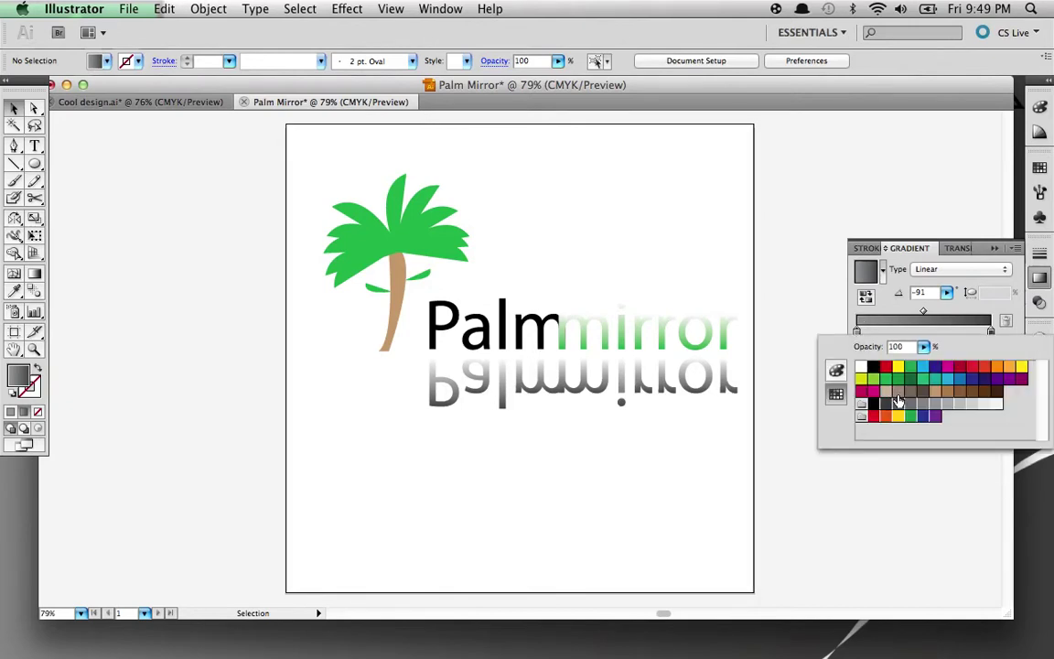
pyautogui.click(660, 491)
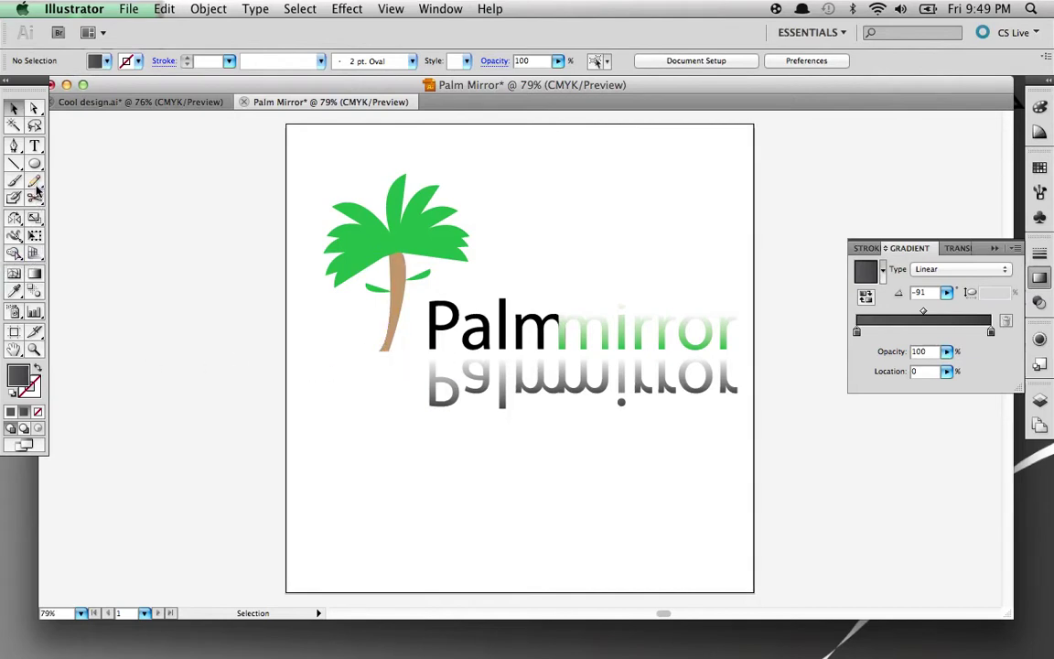
# Draw a curved ground path with the Pen tool across the base of the palm trunk
pyautogui.click(13, 145)
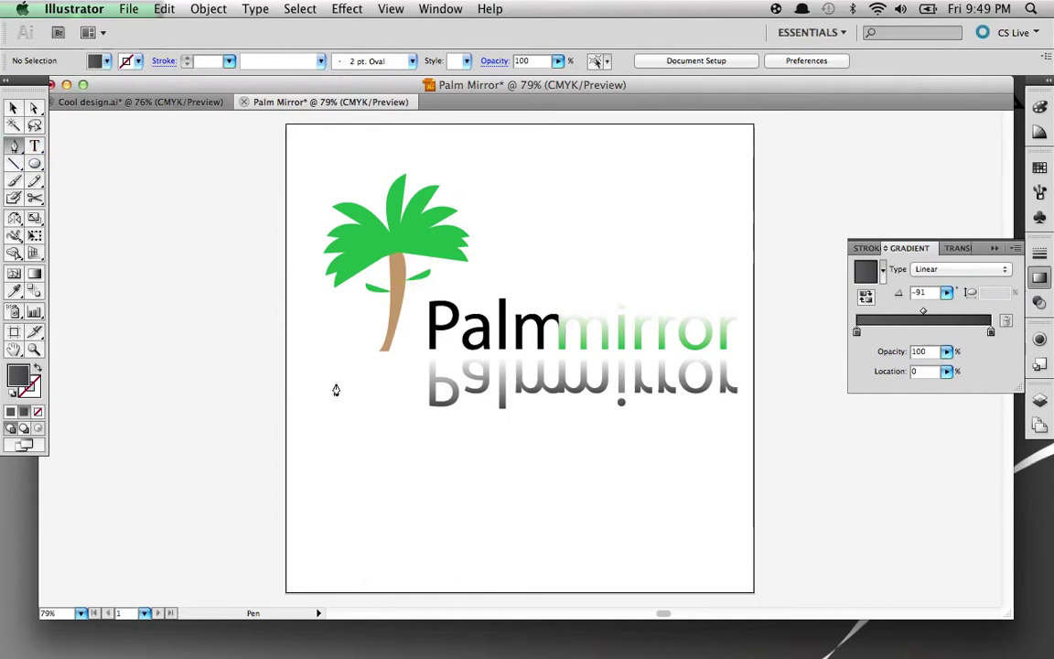
pyautogui.click(331, 359)
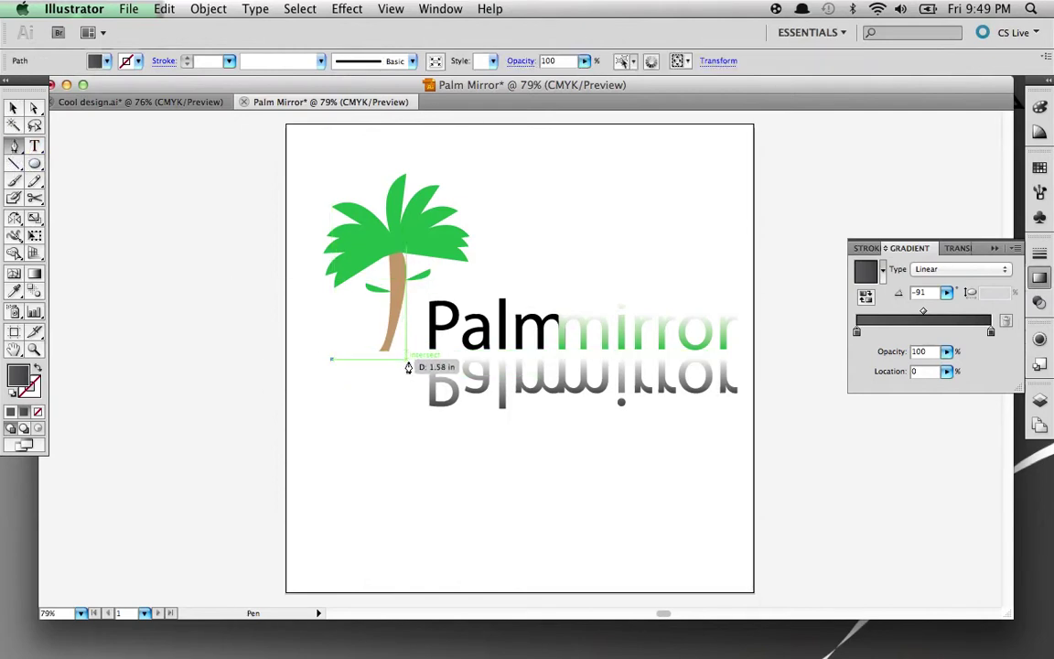
pyautogui.moveTo(406, 352); pyautogui.dragTo(439, 376)
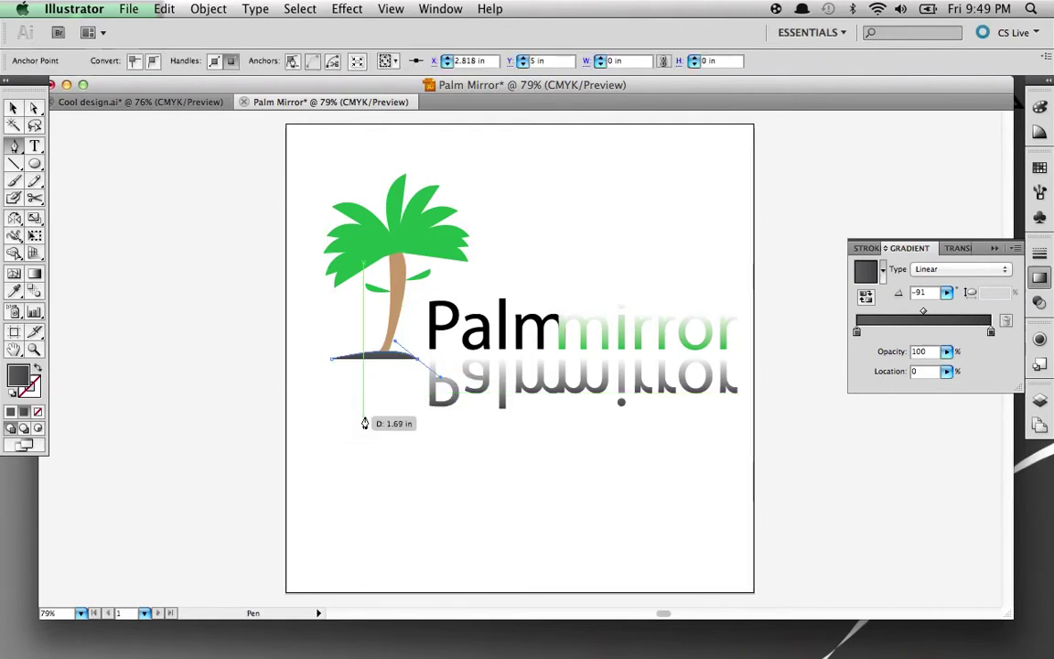
# Nudge the dark grey ground shape slightly right and reselect it
pyautogui.press('v')
pyautogui.click(384, 354)
pyautogui.moveTo(382, 355); pyautogui.dragTo(391, 360)
pyautogui.click(364, 387)
pyautogui.click(371, 359)
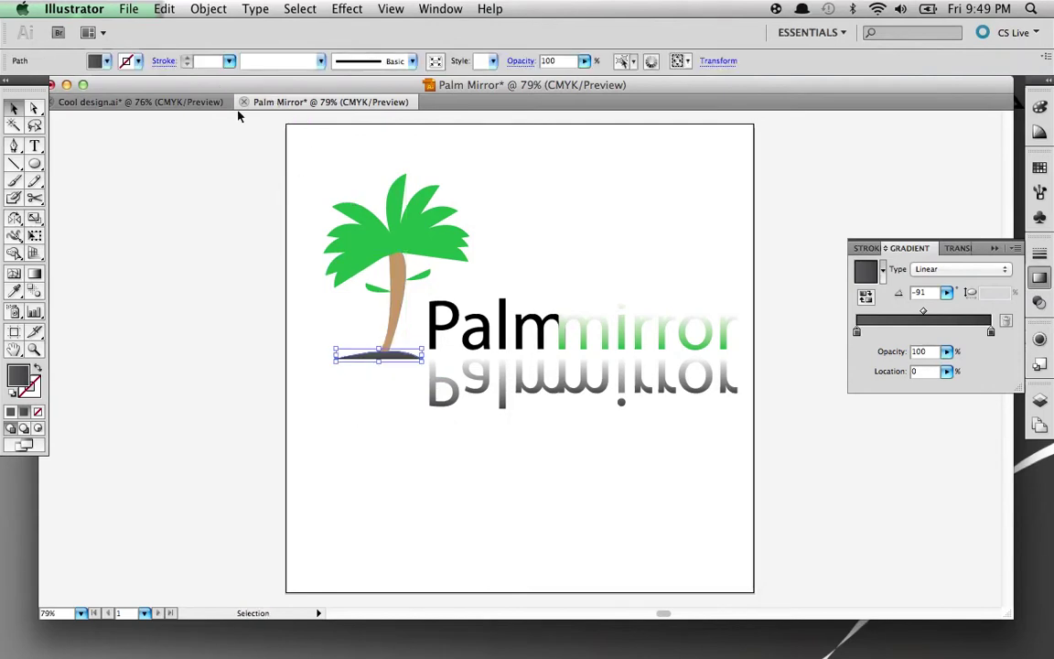
pyautogui.click(98, 64)
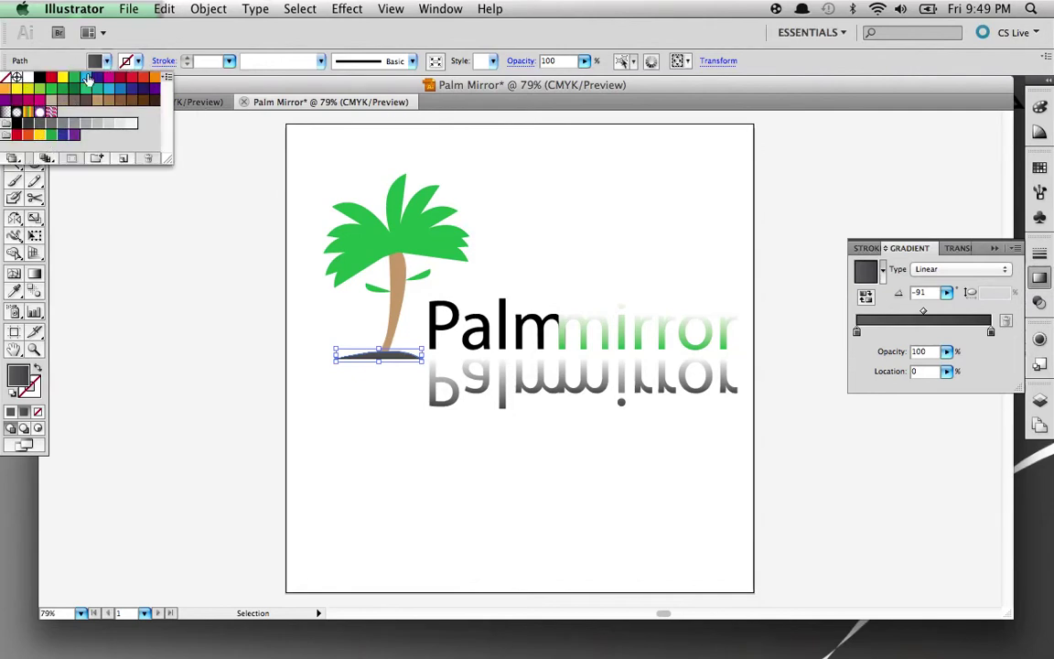
# Look through the Swatches, Brushes, Color Guide and Color panels in the dock
pyautogui.click(590, 142)
pyautogui.click(1040, 167)
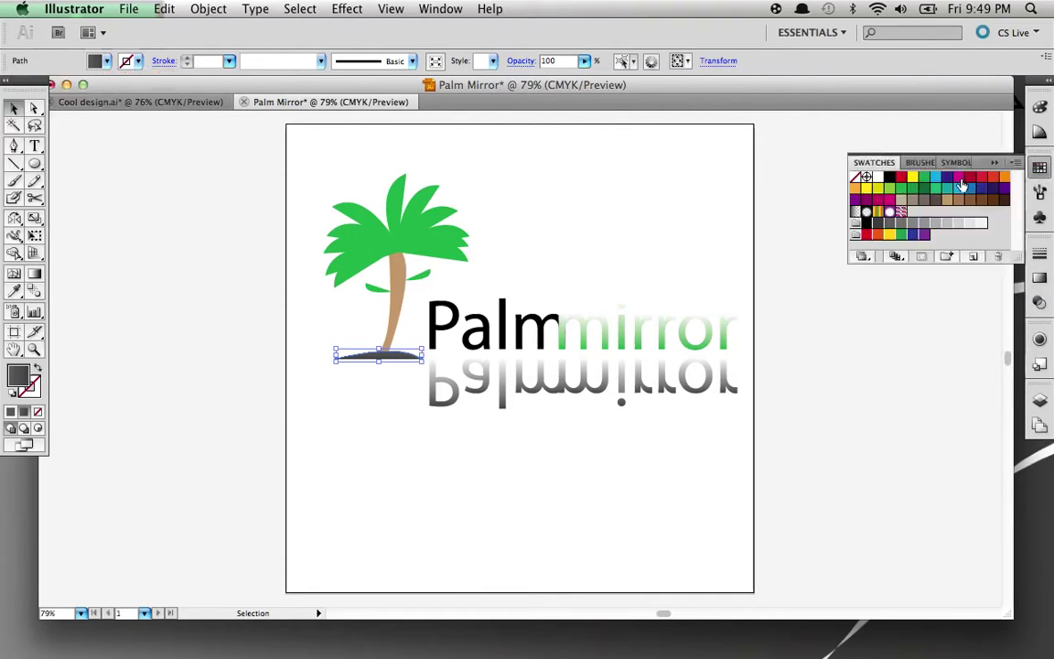
pyautogui.click(926, 166)
pyautogui.click(874, 162)
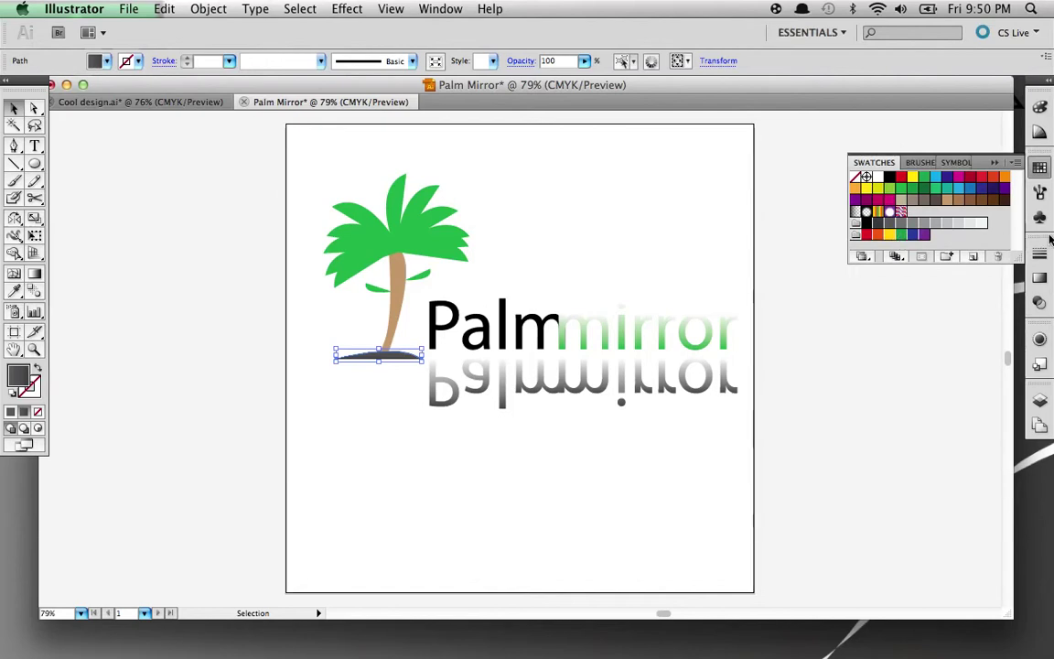
pyautogui.click(927, 167)
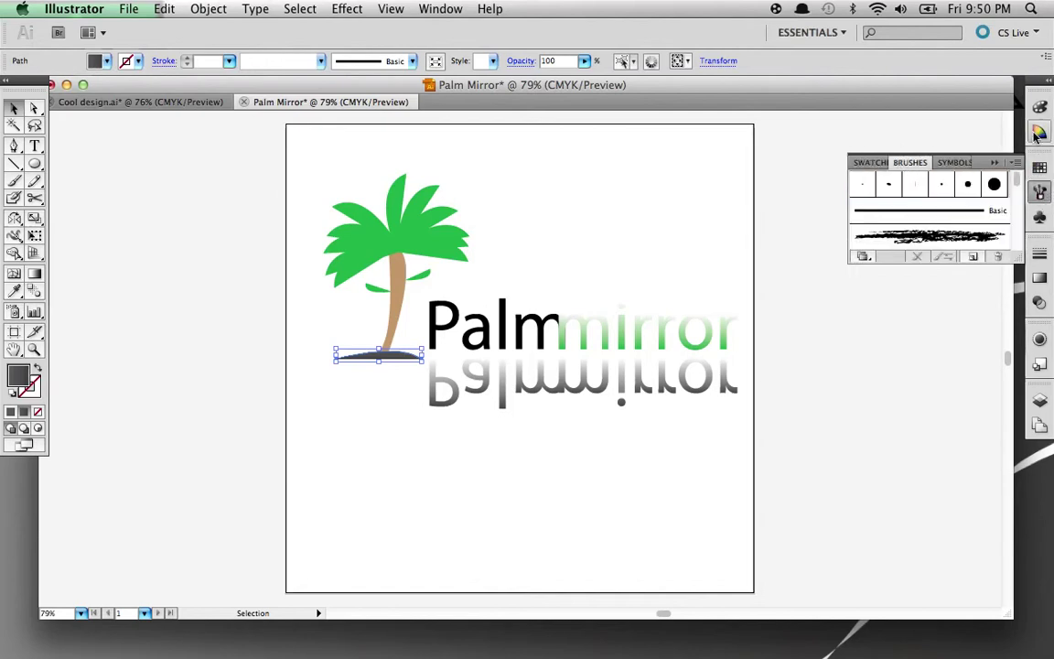
pyautogui.click(1039, 131)
pyautogui.click(1047, 108)
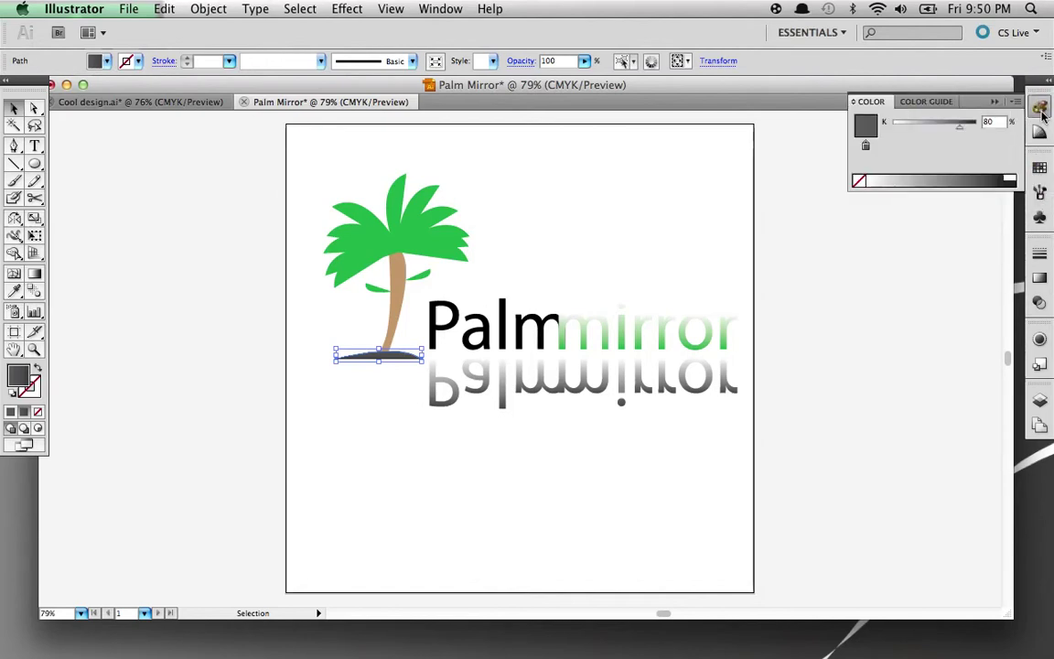
# Fill the ground mound with a tan swatch, then deselect it
pyautogui.click(1040, 170)
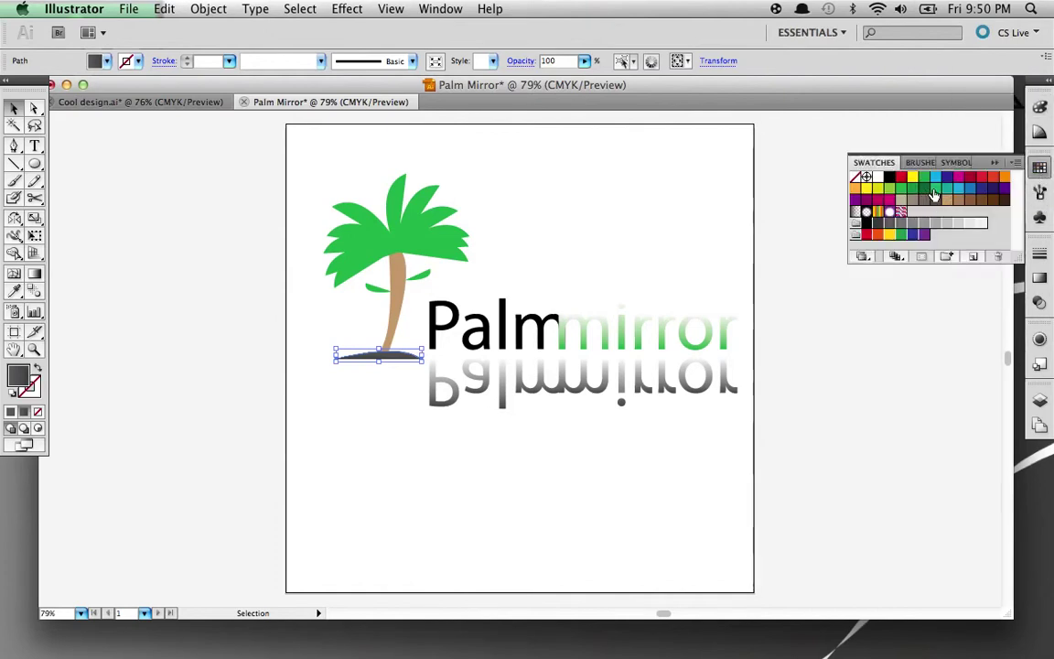
pyautogui.click(947, 190)
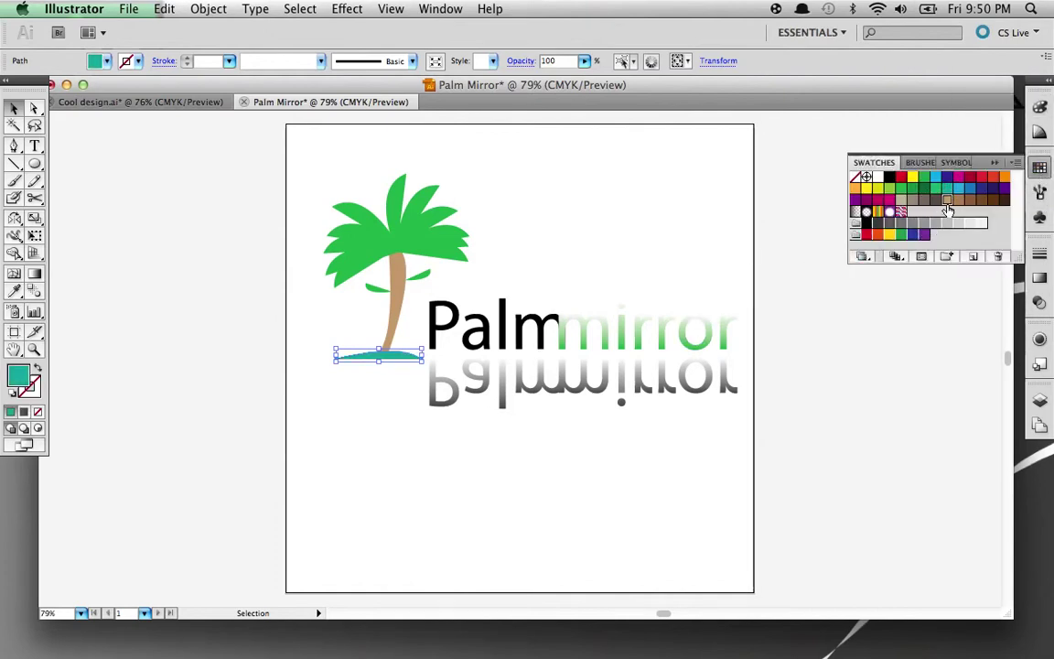
pyautogui.click(947, 200)
pyautogui.click(620, 273)
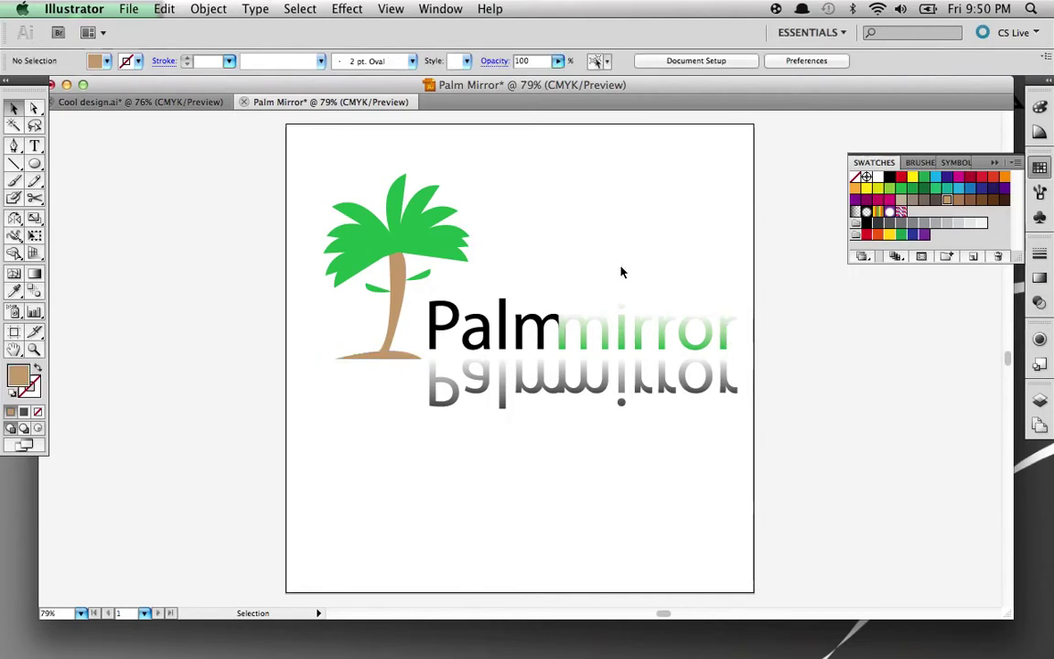
pyautogui.click(411, 358)
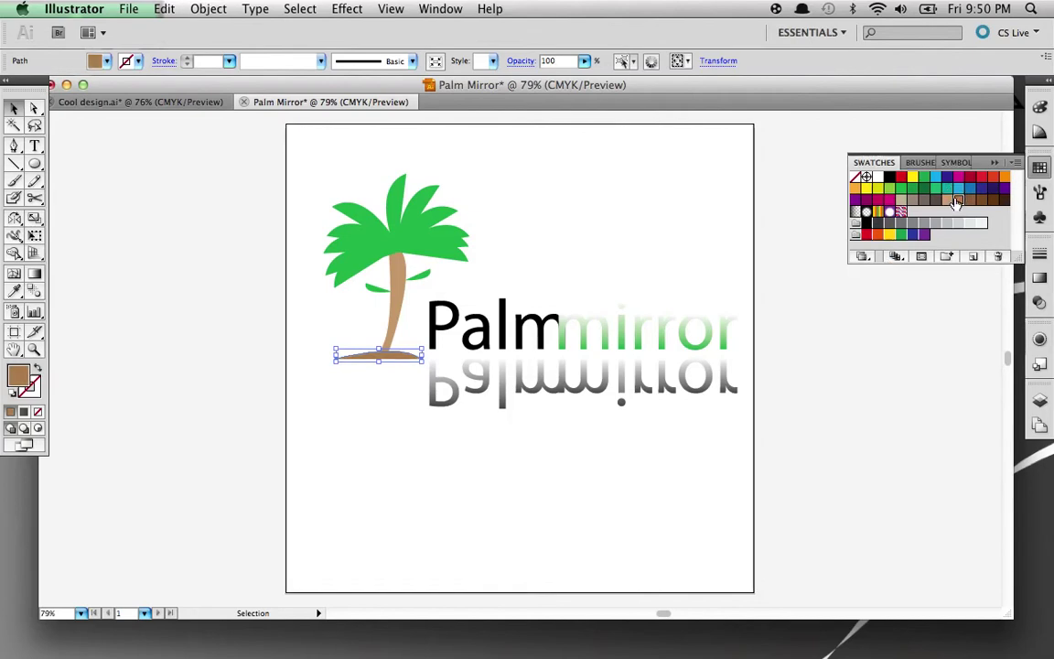
pyautogui.click(564, 240)
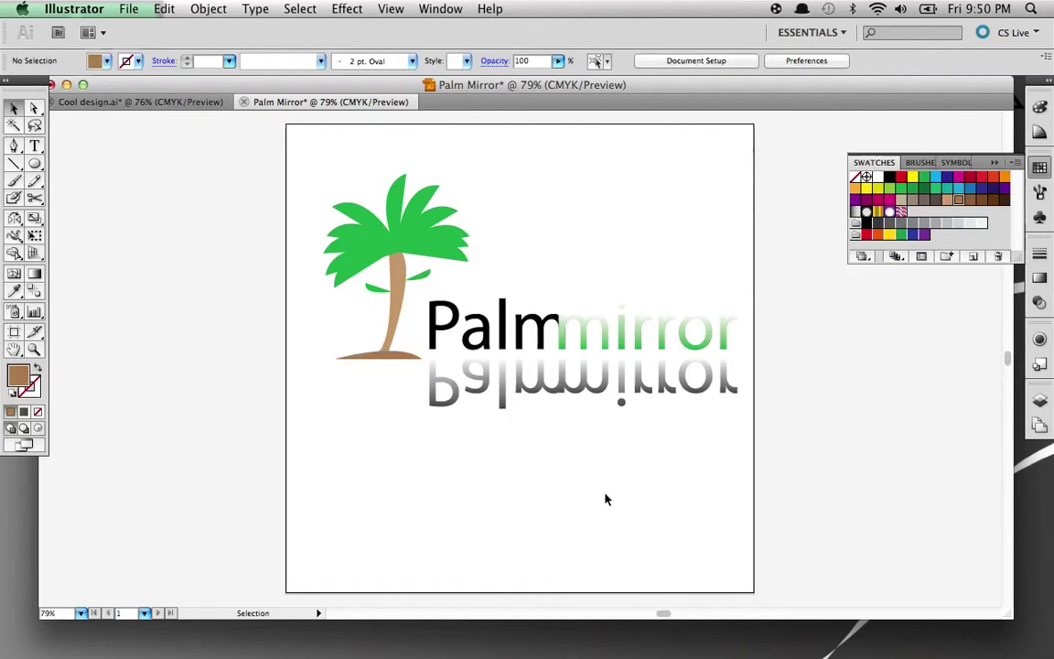